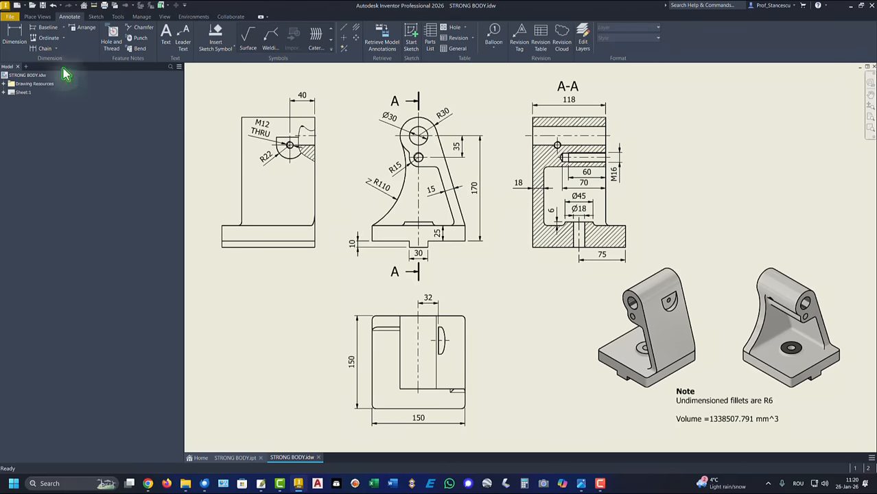
Step: Create a new part from the metric Standard (mm).ipt template and start a 2D sketch on the front XY plane
click(13, 5)
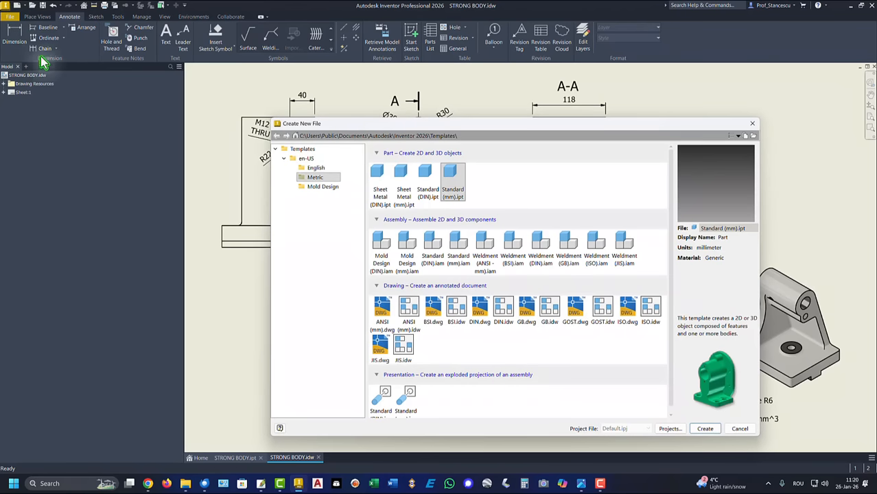
double_click(451, 180)
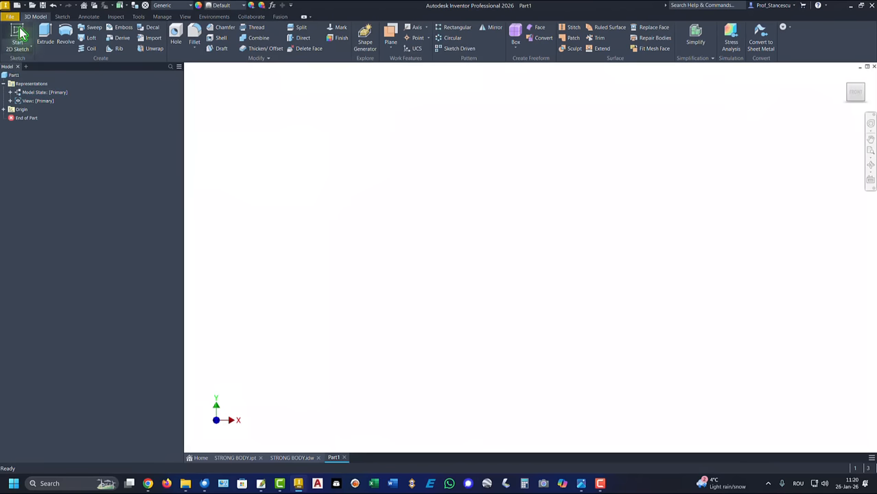
click(19, 34)
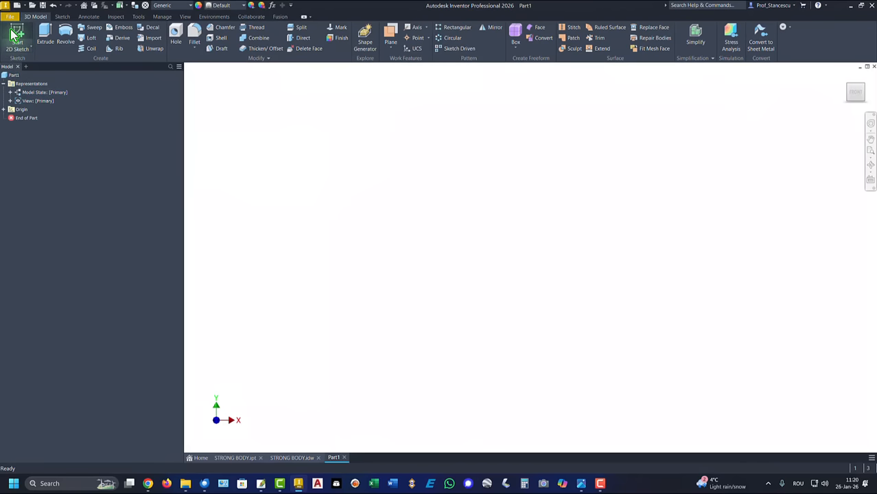
click(484, 140)
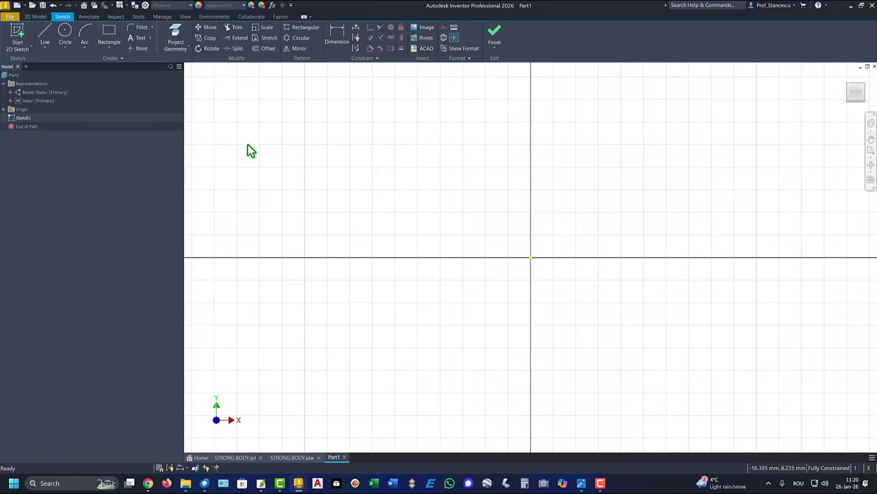
Step: Draw a circle centred on the origin, defined by its radius, with a radius of 30 mm
click(70, 41)
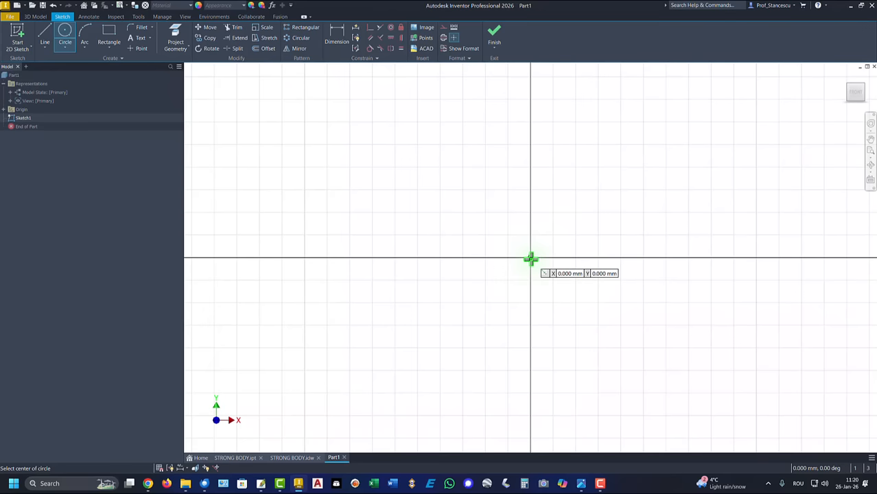
click(531, 259)
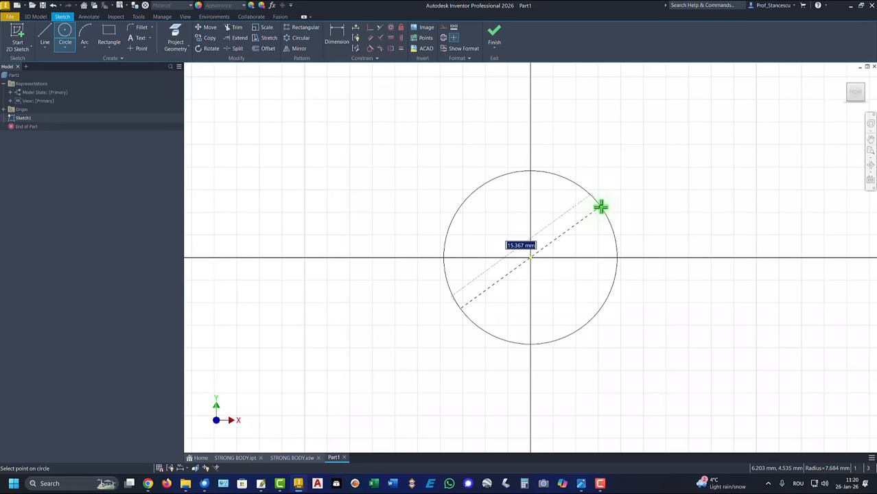
right_click(601, 208)
click(596, 293)
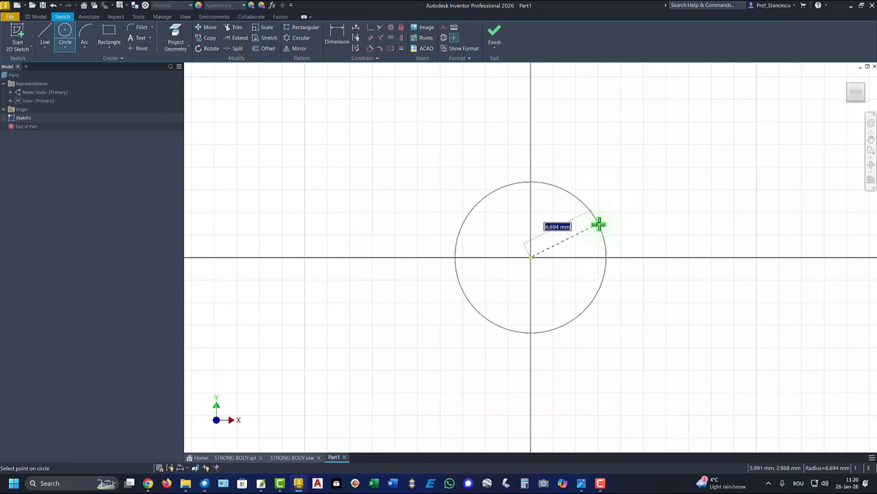
key(Return)
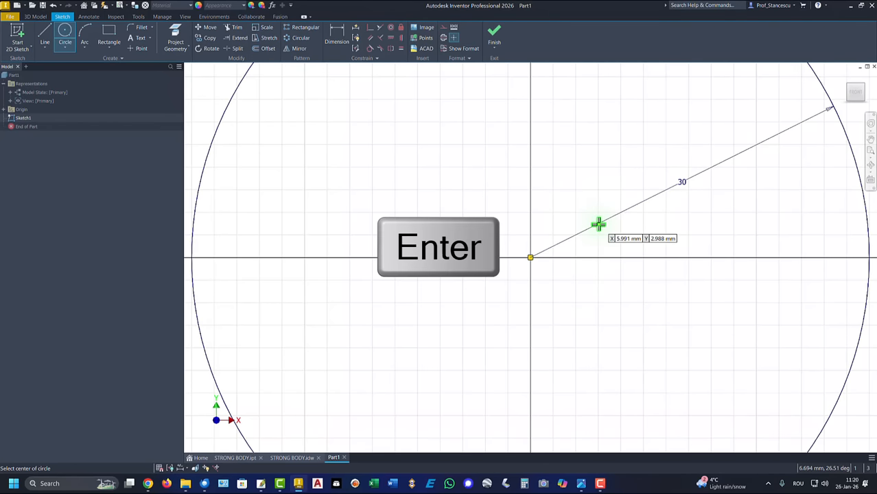
key(Home)
scroll(597, 228, down, 10)
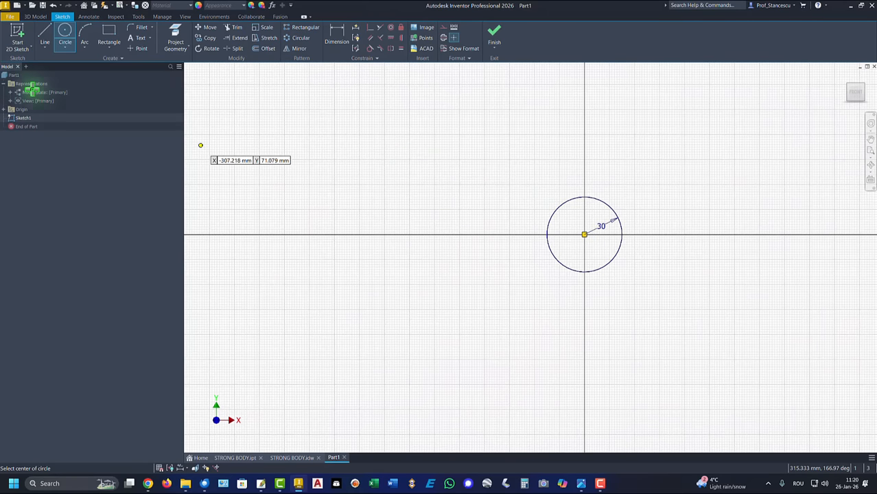
Step: Draw a line tangent to the circle's right side, sloping down and outward to the base
click(45, 36)
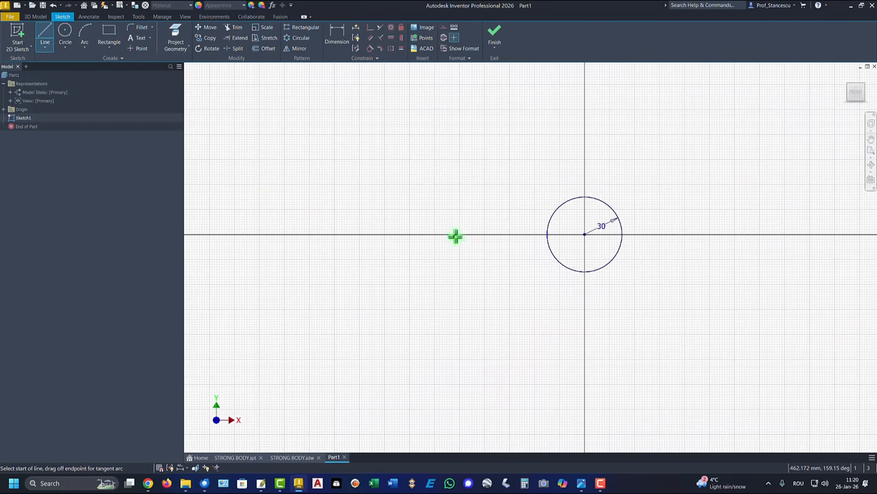
click(610, 210)
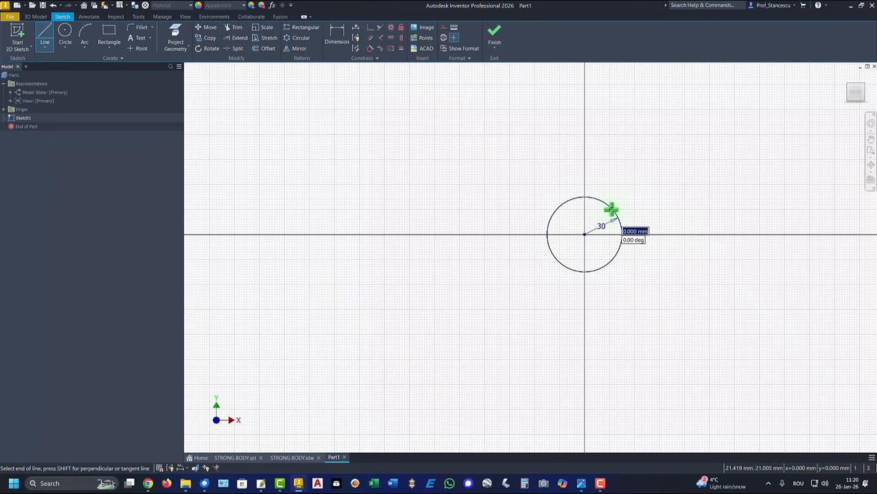
mouse_move(611, 210)
mouse_down()
mouse_move(657, 243)
mouse_move(642, 284)
mouse_move(671, 423)
mouse_up()
middle_drag(669, 379, 668, 235)
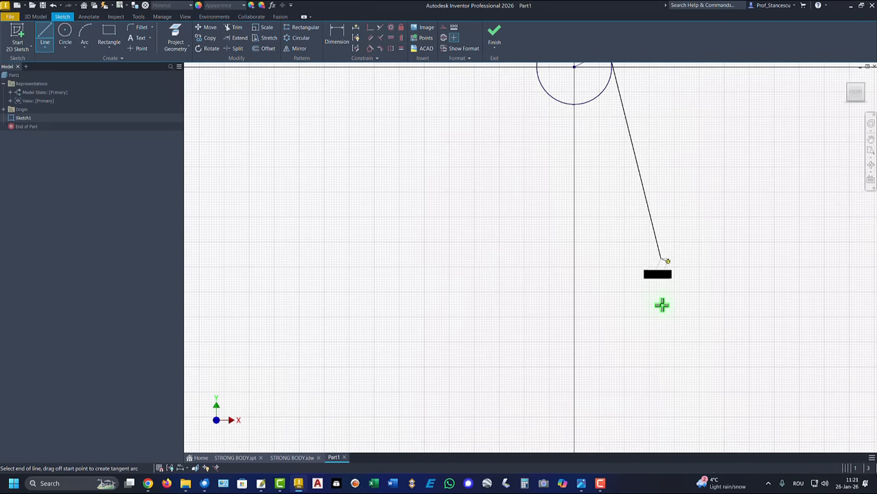
Step: Continue the outline around the base: short right edge, bottom segments about 56 mm either side of an 11 mm deep central tab, and left edge
click(663, 299)
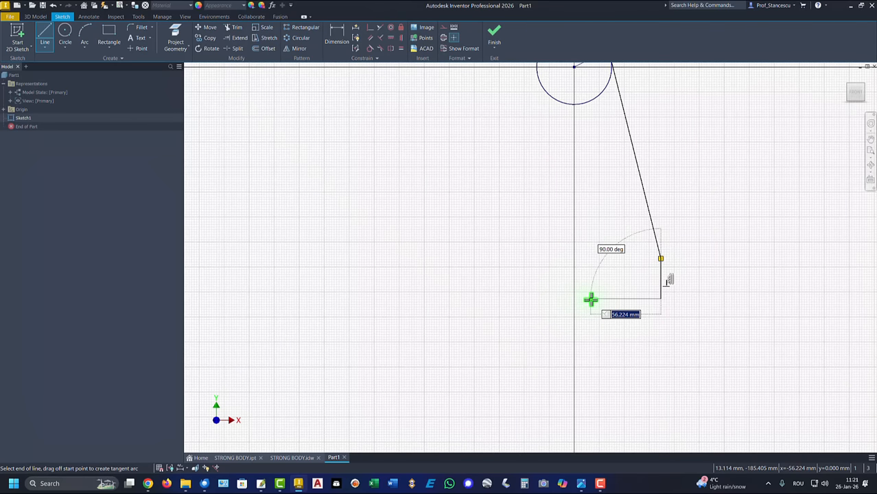
click(589, 299)
click(589, 312)
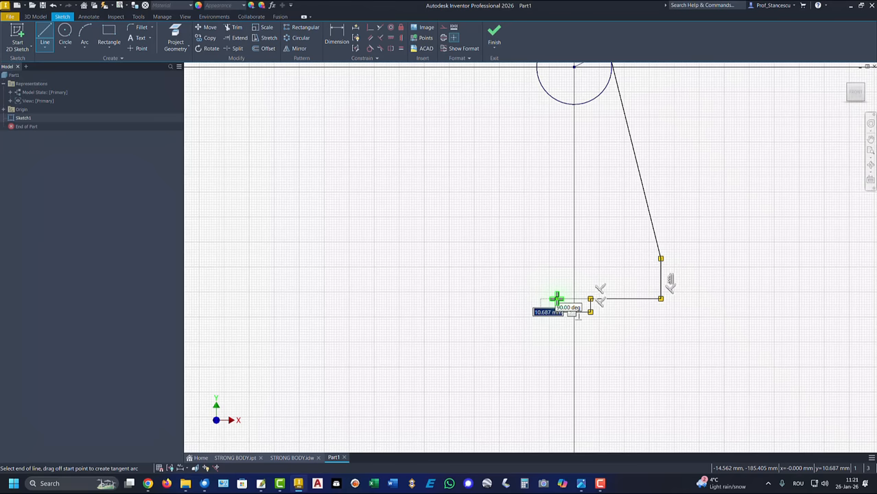
click(556, 299)
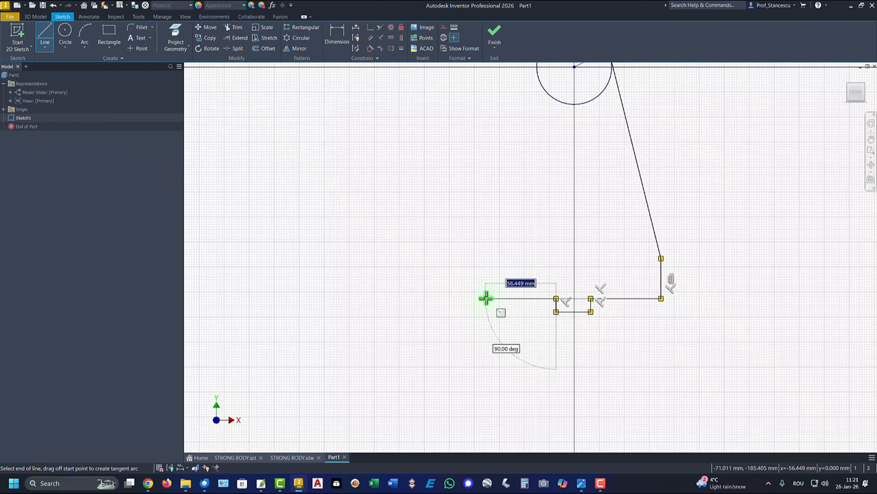
click(486, 298)
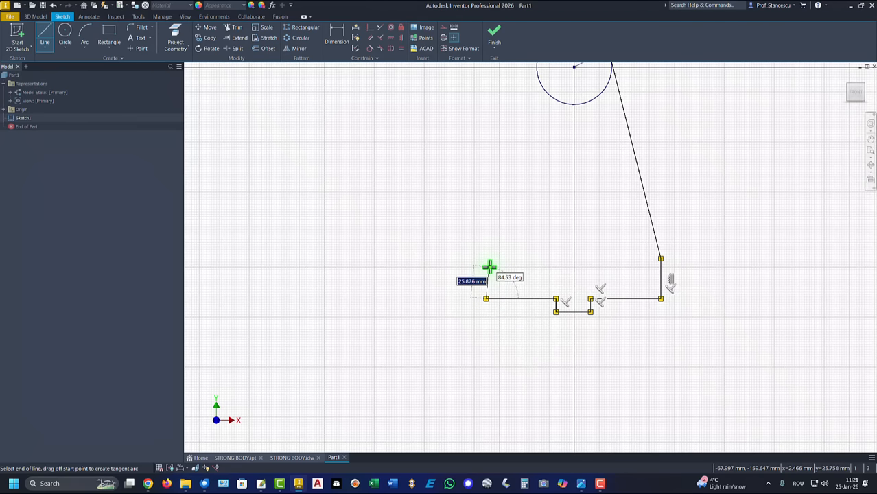
click(487, 267)
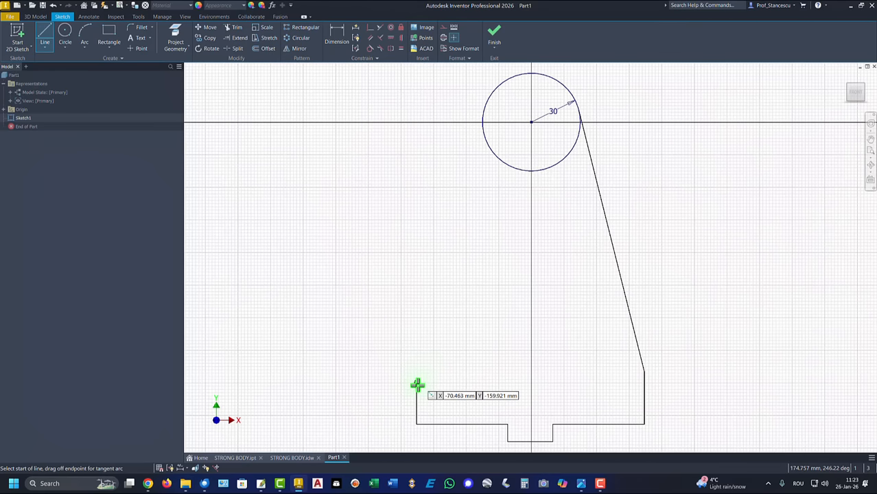
Step: Draw the base's horizontal top edge and a line about 95 mm long rising from its right end, parallel to the outer sloped line
click(417, 384)
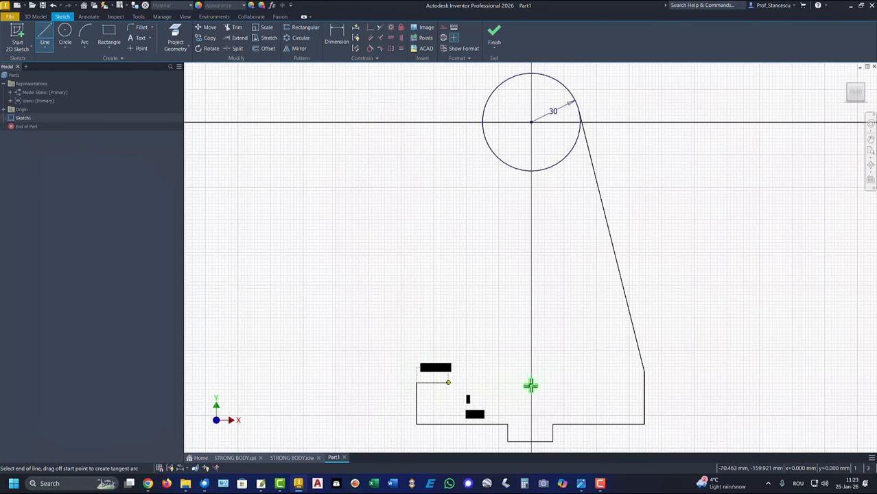
click(599, 382)
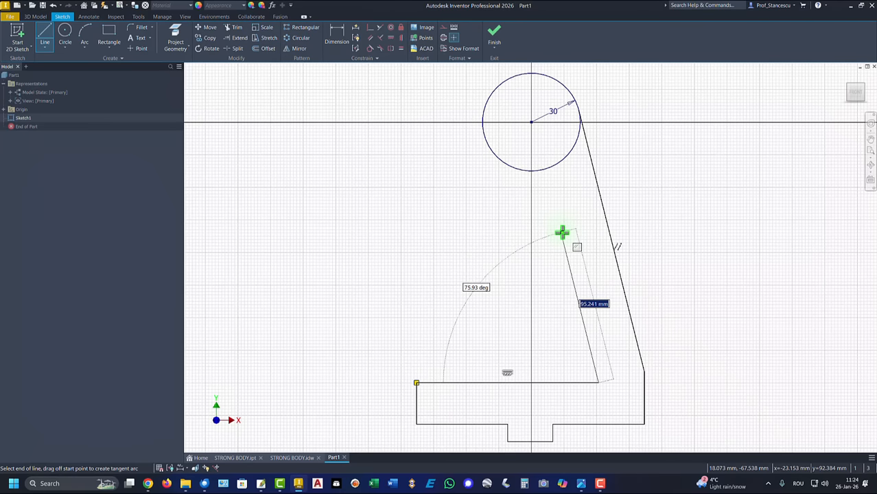
click(562, 234)
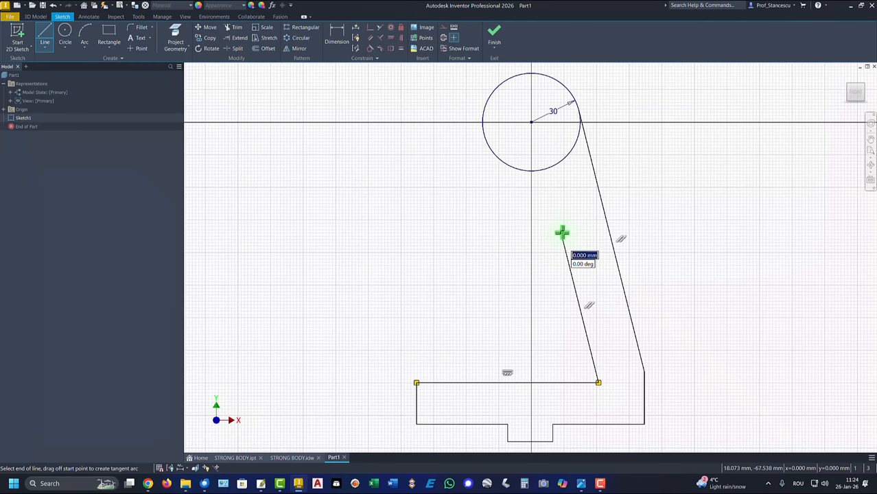
Step: Close the profile with a short horizontal line, a tangent arc about 11 mm in radius and a vertical line to the circle, and trim the circle's inner arc
click(518, 233)
drag(518, 233, 501, 219)
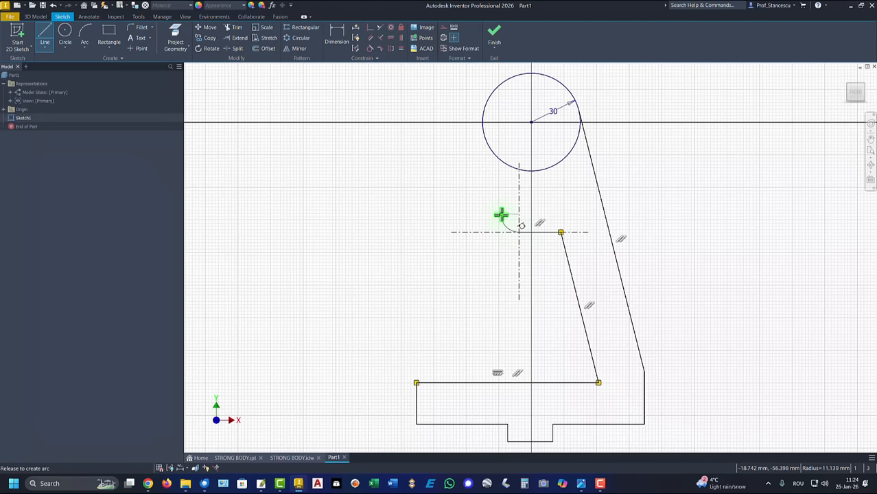
drag(500, 216, 503, 208)
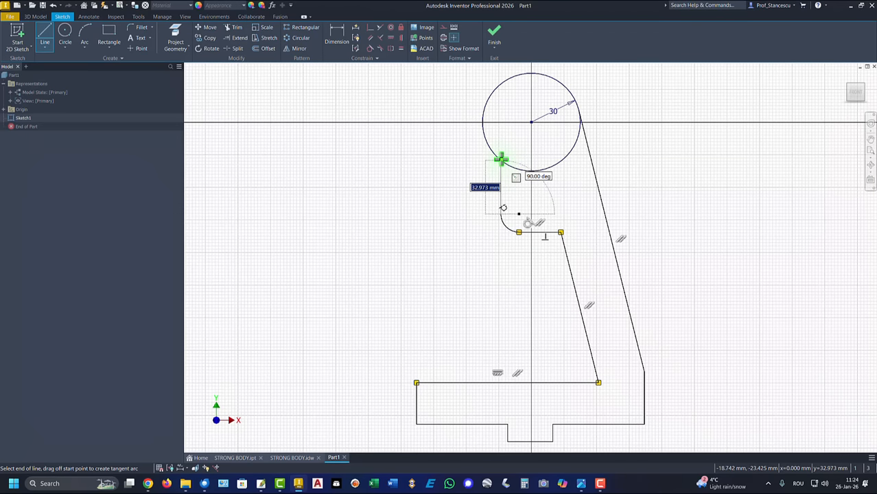
double_click(501, 160)
key(Escape)
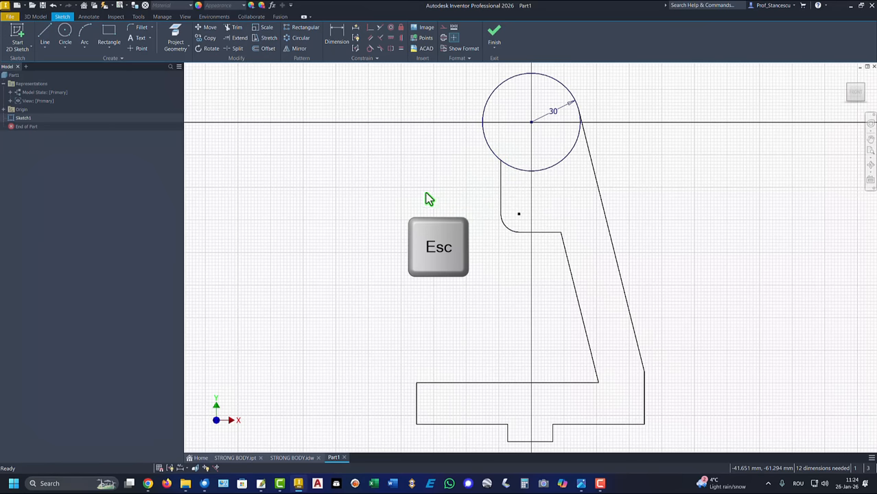
click(234, 27)
click(522, 173)
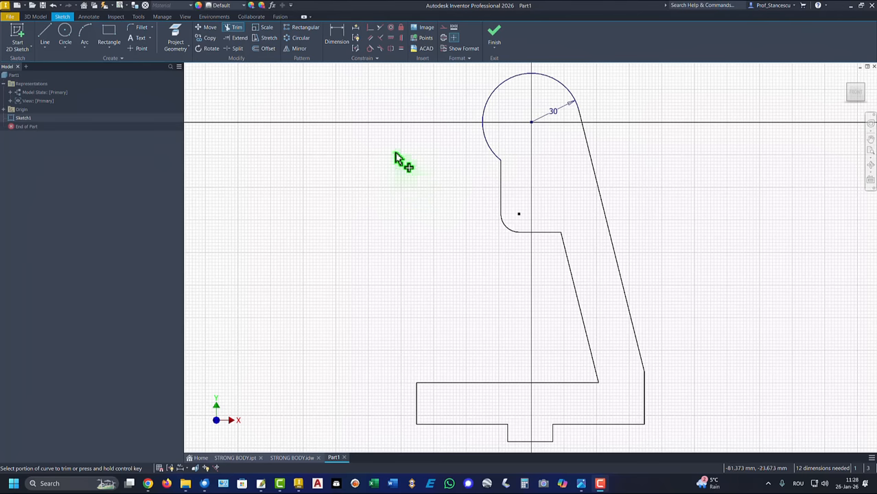
Step: Dimension the vertical distance between the circle's centre and the small arc's centre as 35 mm
click(334, 35)
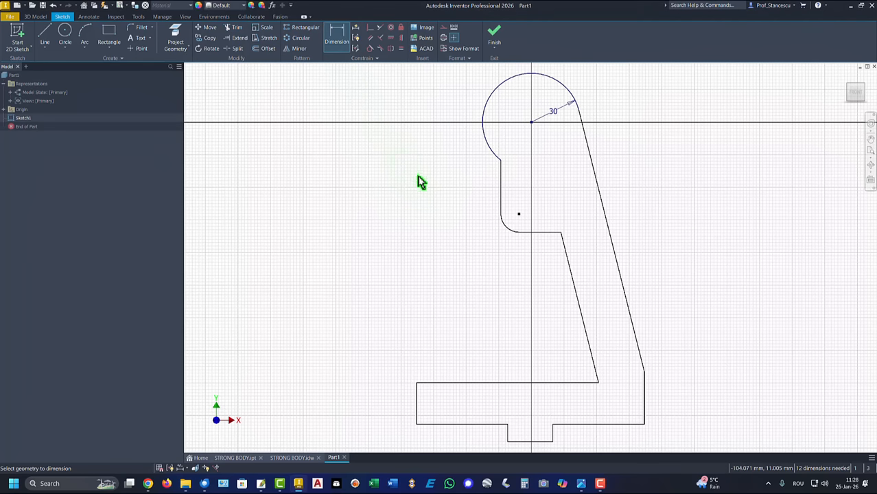
click(532, 123)
click(519, 214)
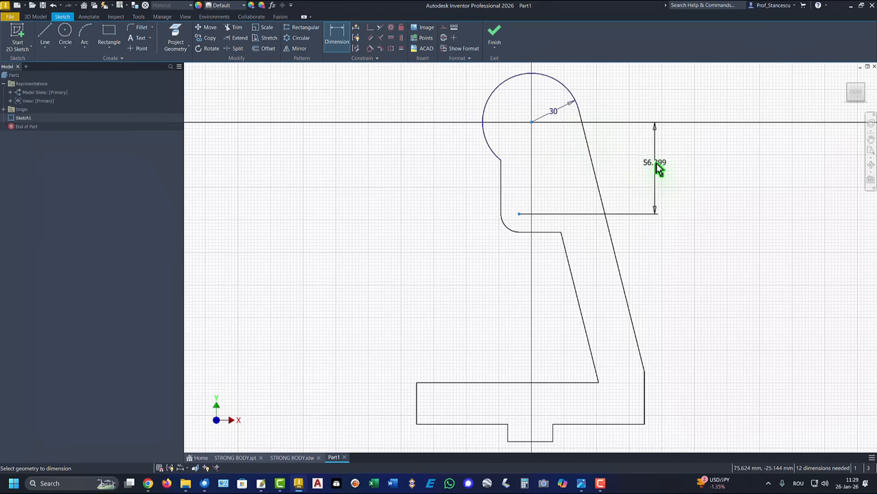
click(656, 165)
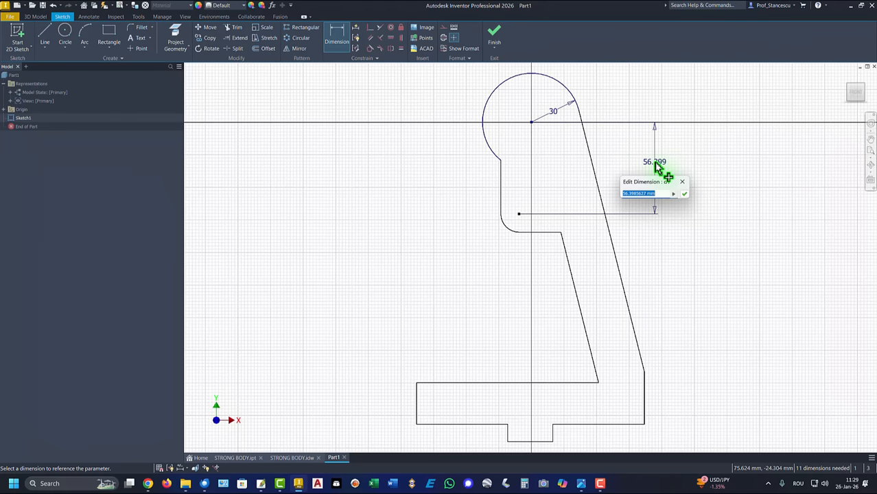
text(35)
key(Return)
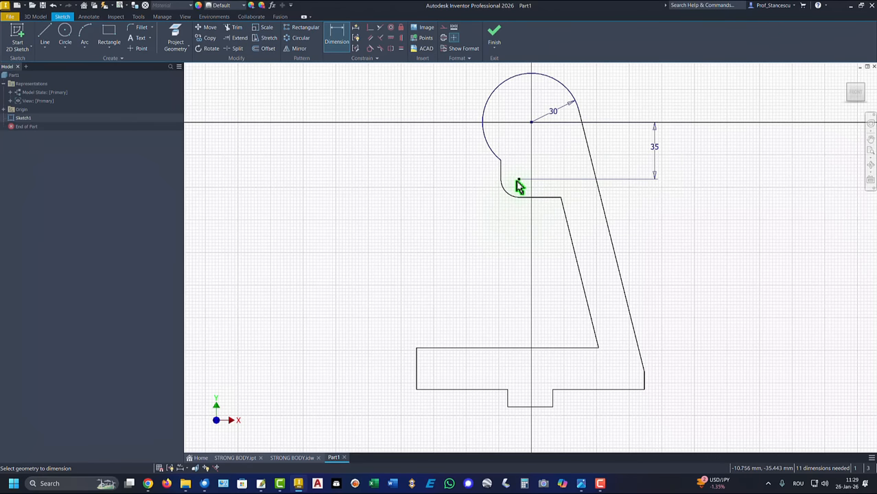
Step: Apply a vertical constraint between the small arc's centre and the large arc's centre
click(399, 39)
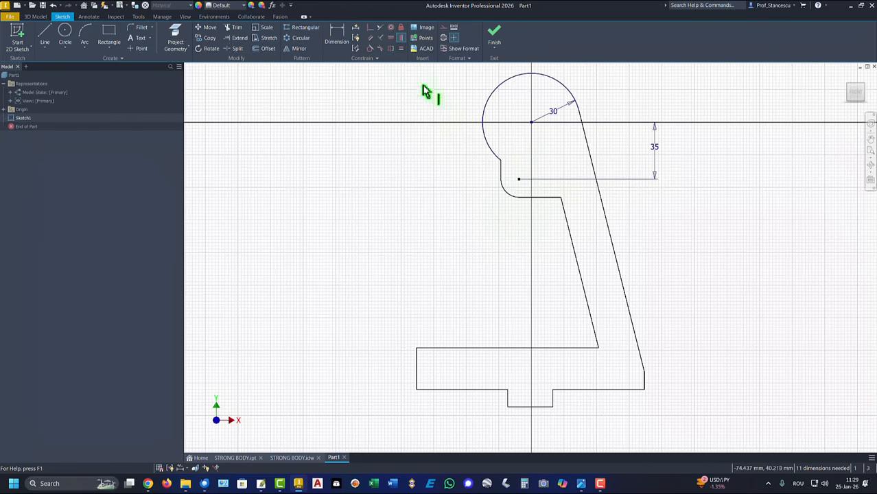
click(519, 180)
click(532, 124)
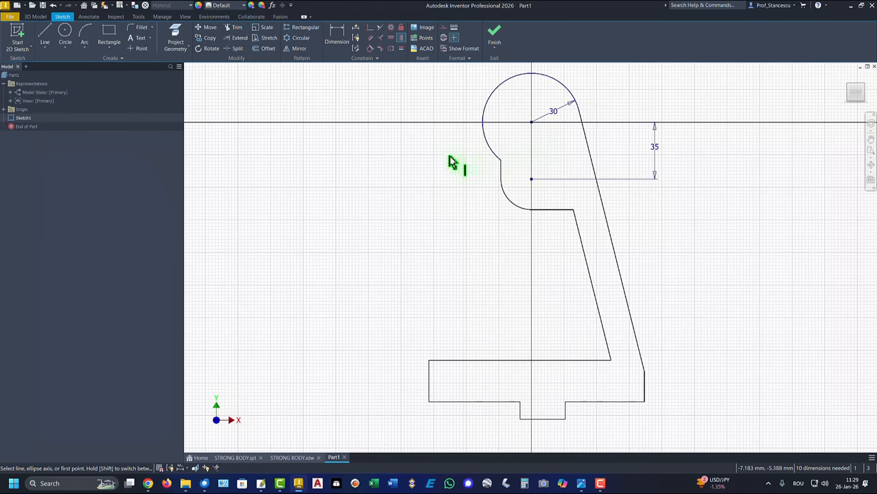
Step: Dimension the small tangent arc with a radius of 15 mm
click(336, 43)
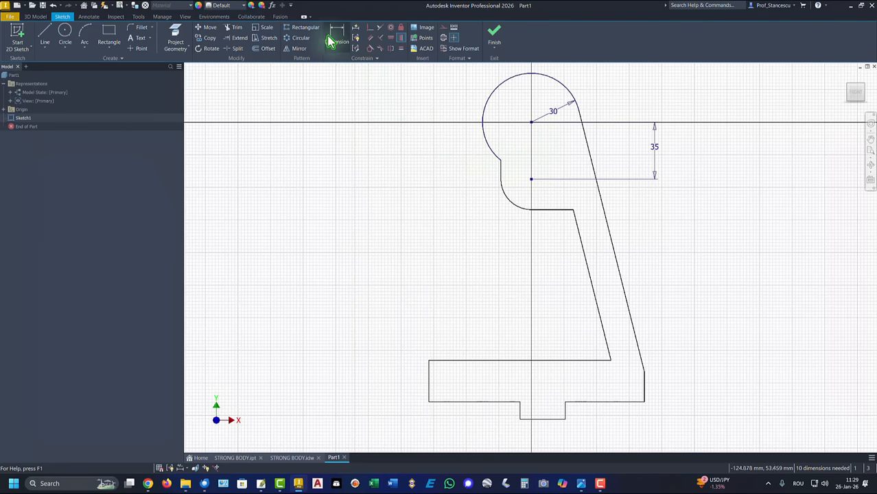
click(512, 204)
click(498, 215)
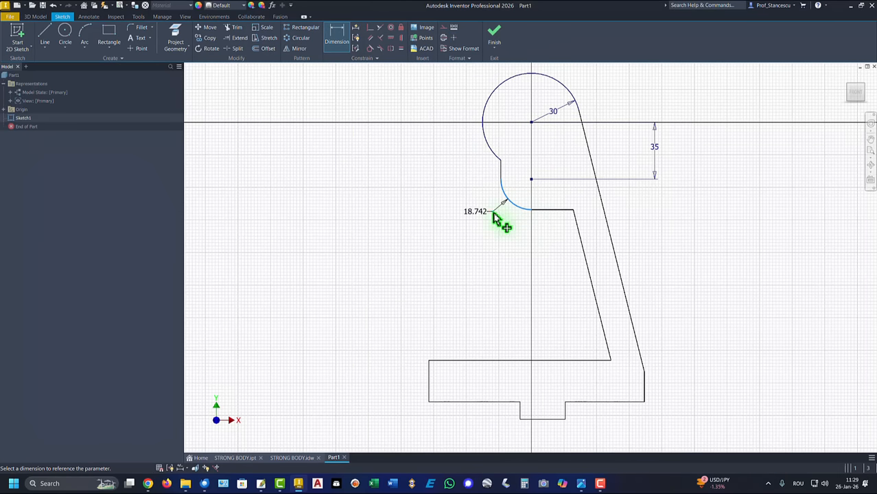
text(15)
key(Return)
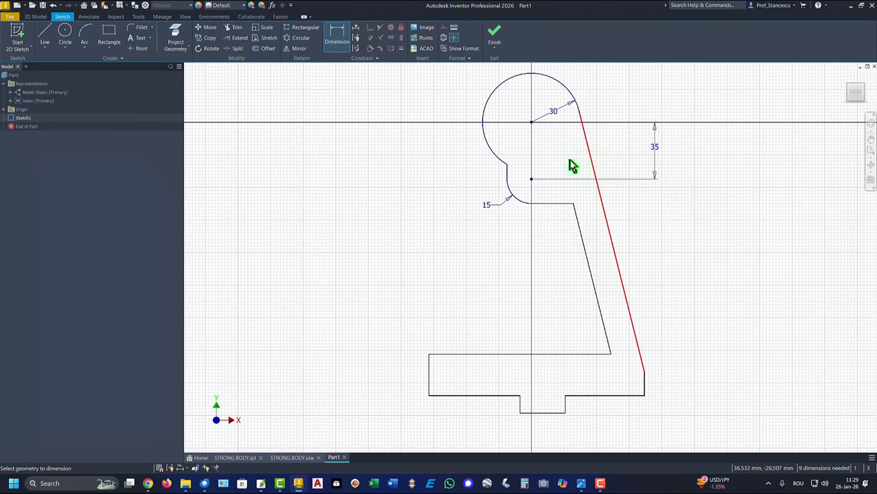
Step: Dimension the vertical distance from the large circle's centre to the base's lower edge as 170 mm
click(628, 396)
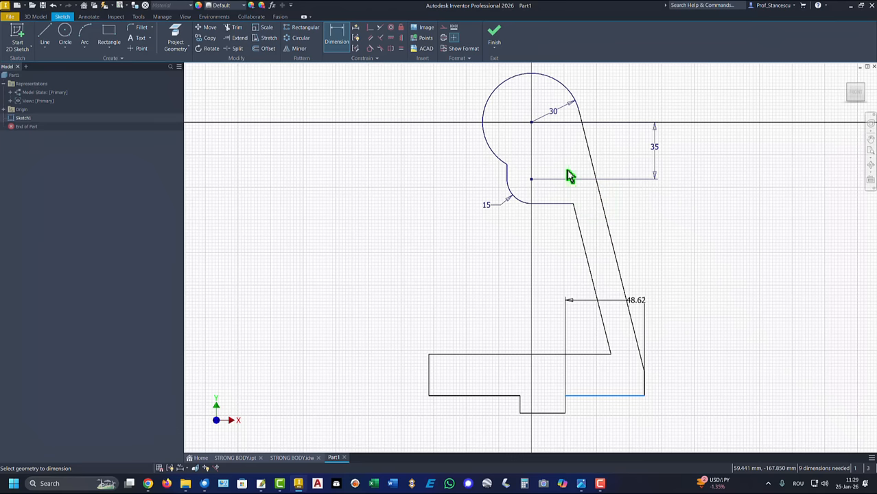
click(531, 123)
click(711, 236)
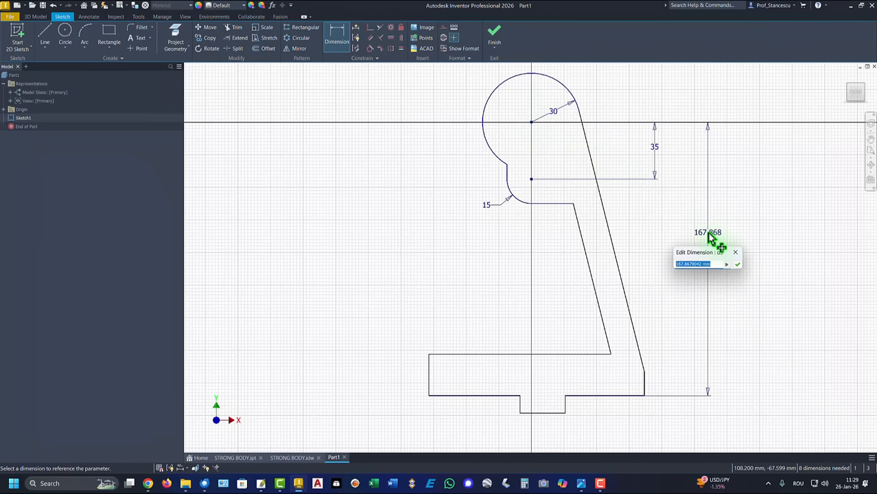
text(170)
key(Return)
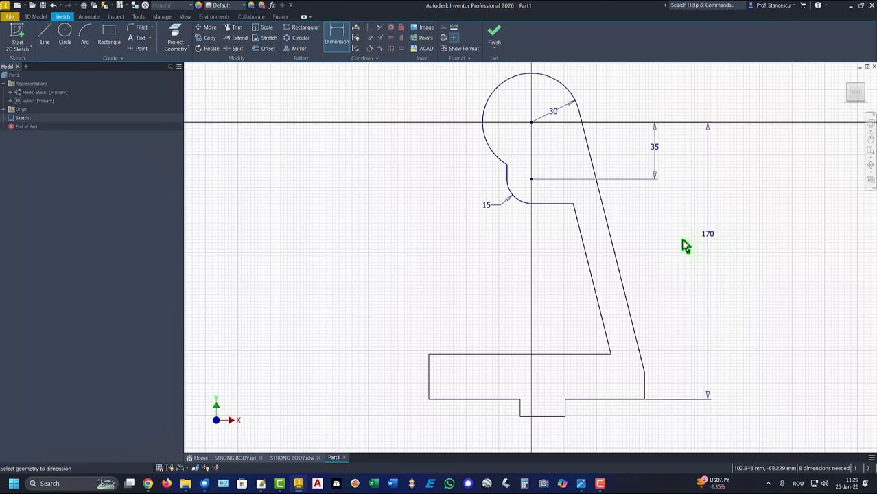
Step: Dimension the base's thickness between its upper and lower edges as 25 mm
click(581, 356)
click(587, 400)
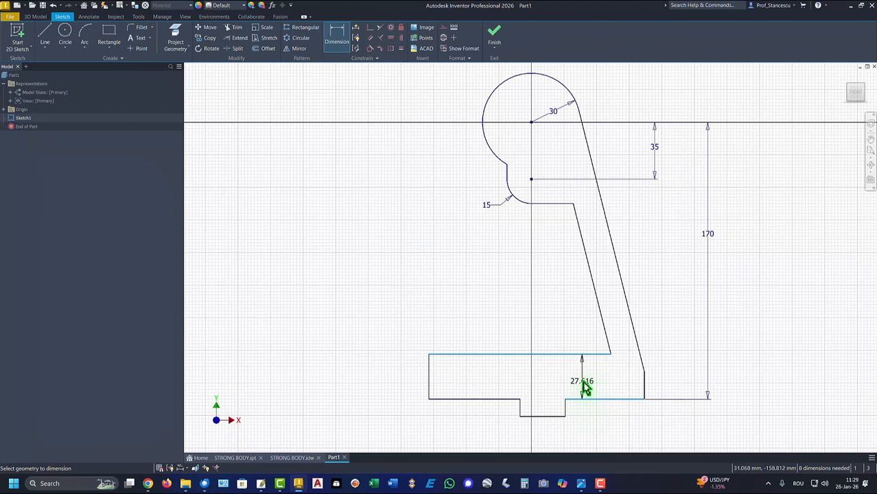
click(586, 386)
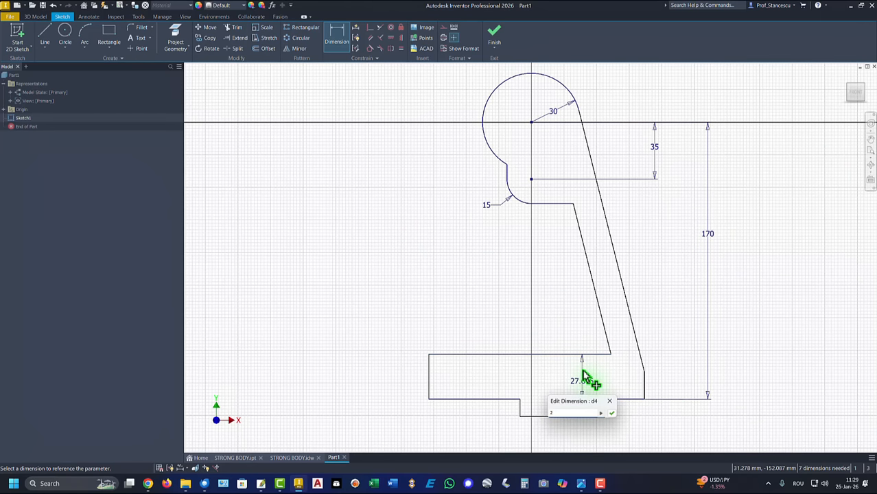
text(25)
key(Return)
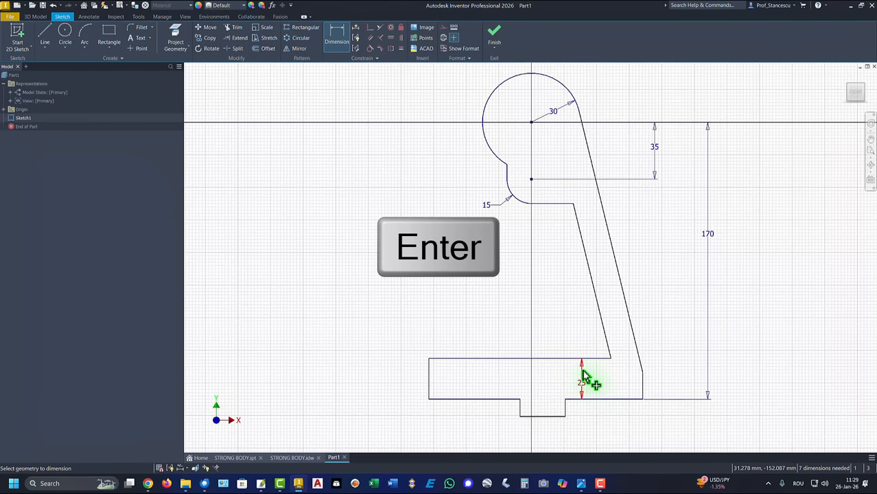
Step: Apply a coincident constraint between the outer slanted line's lower endpoint and the base's upper edge
click(371, 27)
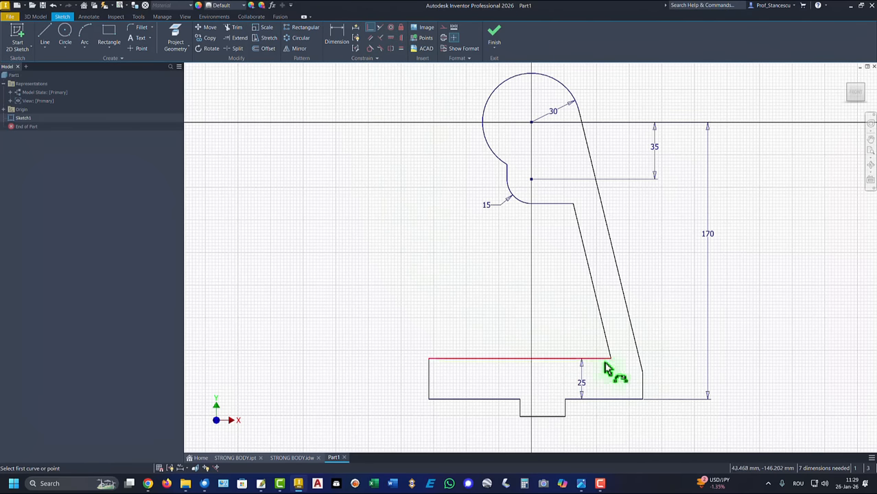
click(644, 375)
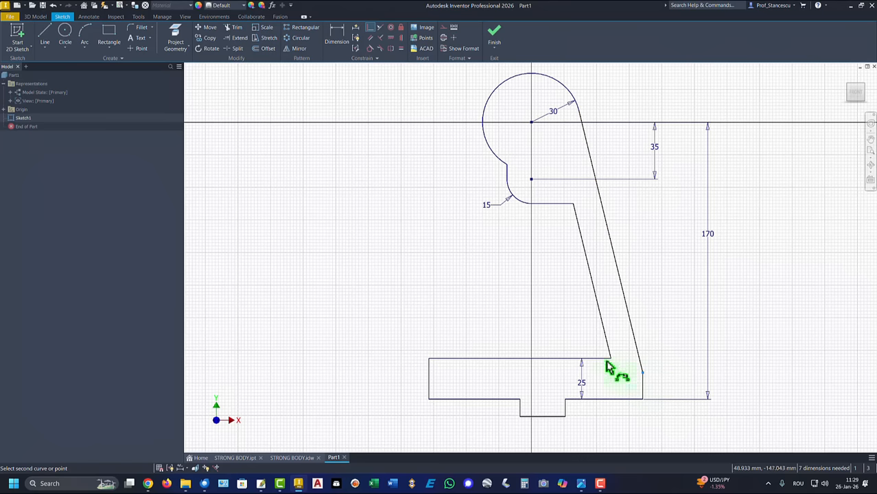
click(593, 358)
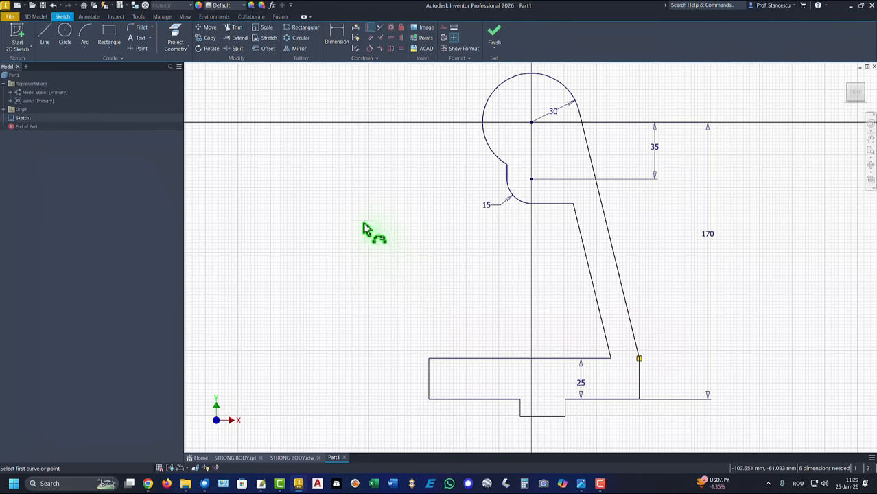
Step: Align the midpoint of the bottom tab's lower edge vertically with the large circle's centre using a vertical constraint
click(402, 39)
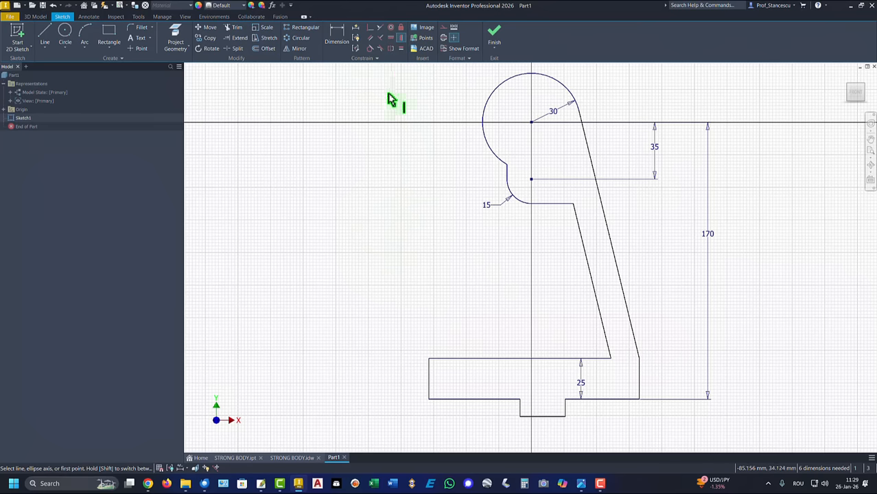
click(542, 417)
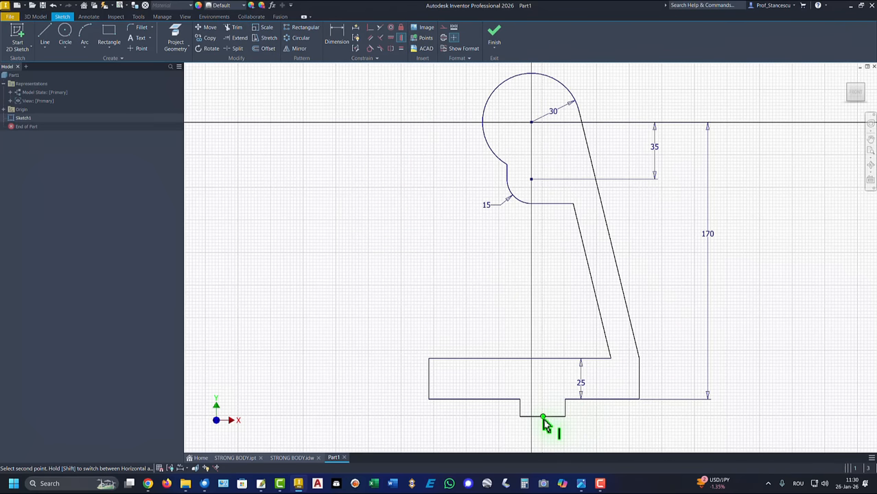
click(532, 124)
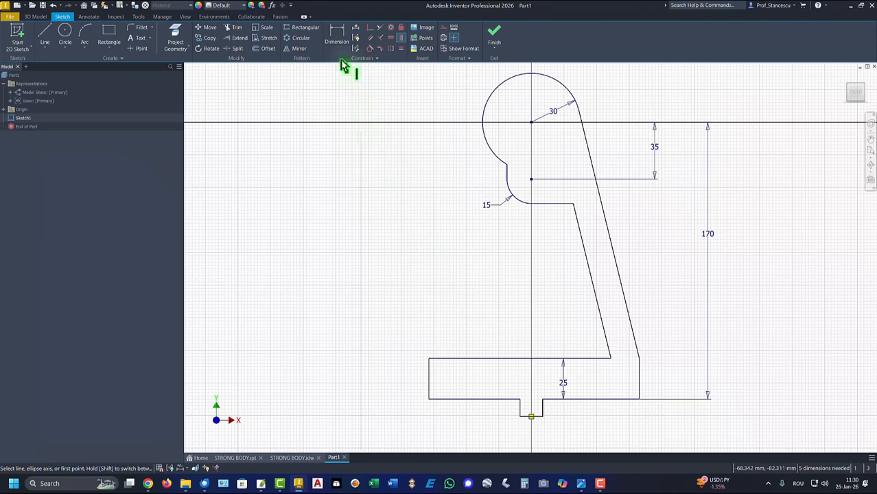
Step: Dimension the width of the tab under the base as 30 mm
click(336, 34)
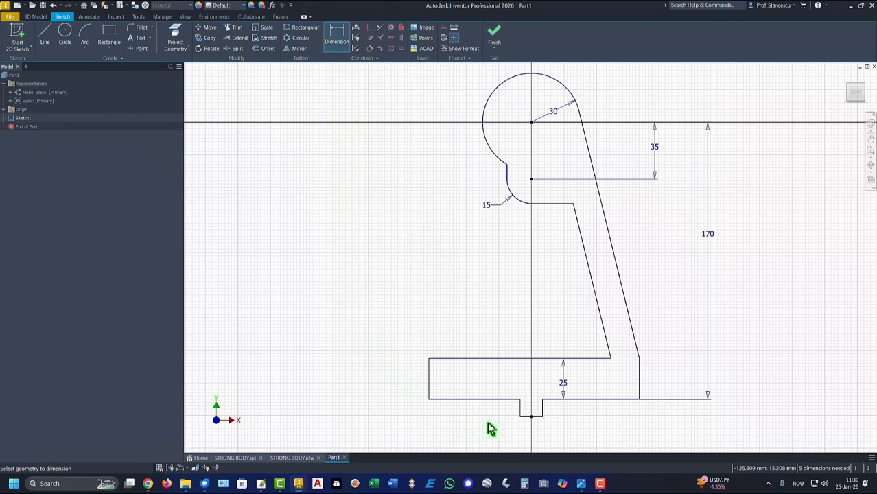
click(527, 416)
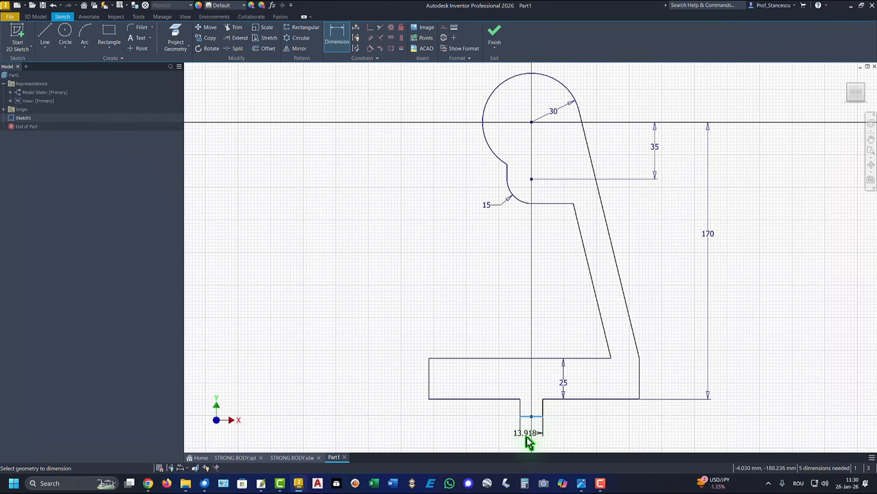
click(528, 442)
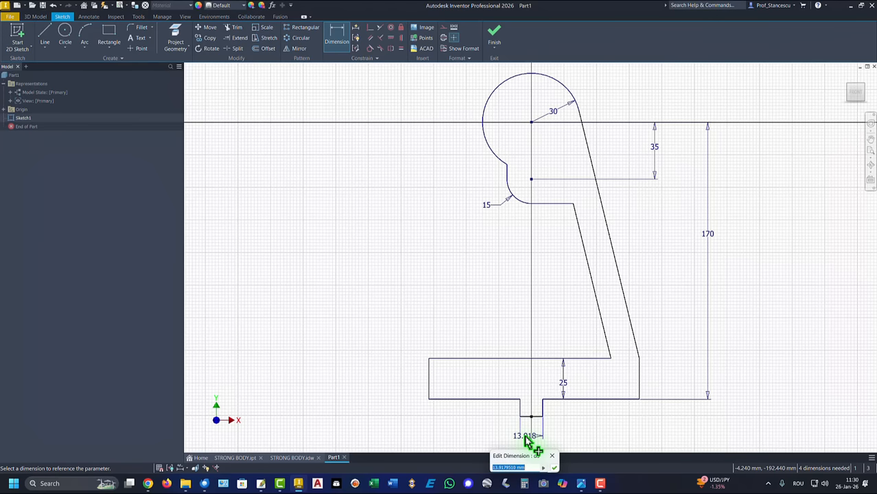
text(30)
key(Return)
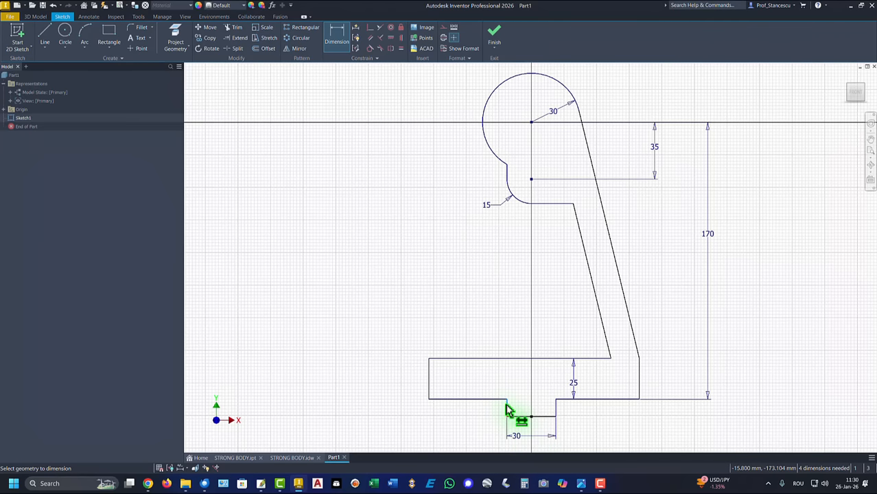
Step: Dimension the height of the tab under the base as 10 mm
click(508, 411)
click(400, 411)
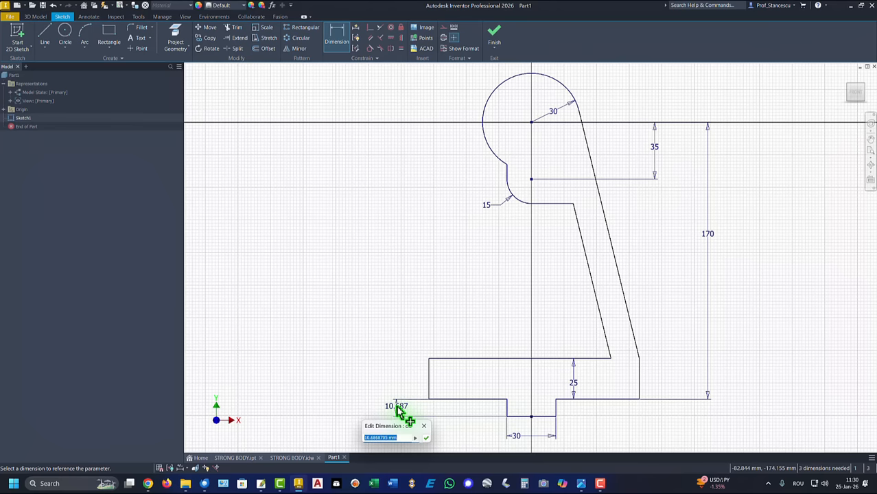
key(Return)
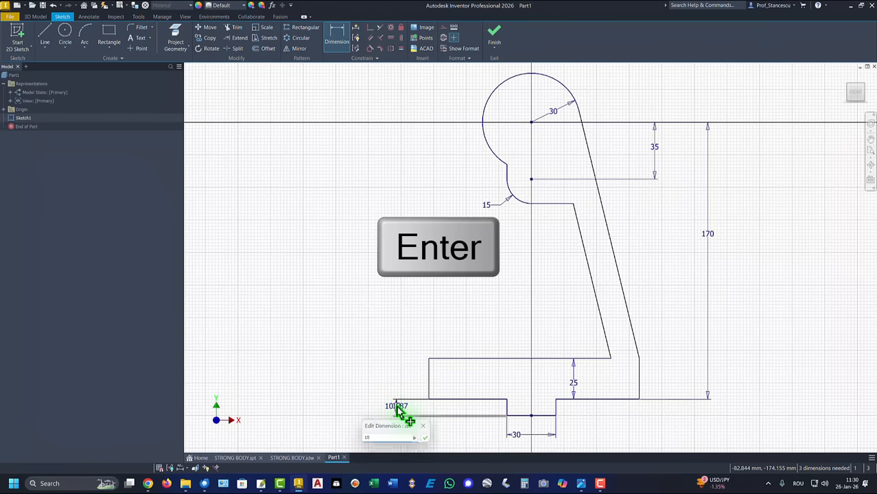
Step: Dimension the distance between the two parallel slanted lines of the arm as 15 mm
click(590, 277)
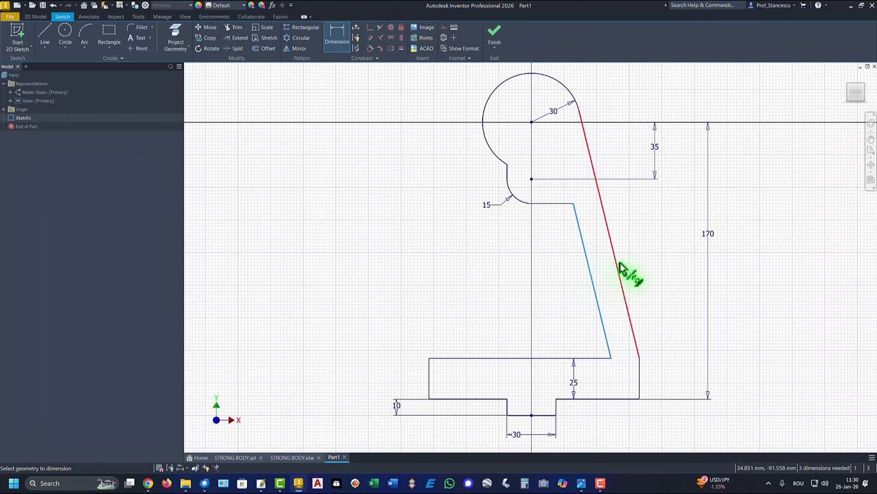
click(619, 270)
click(605, 273)
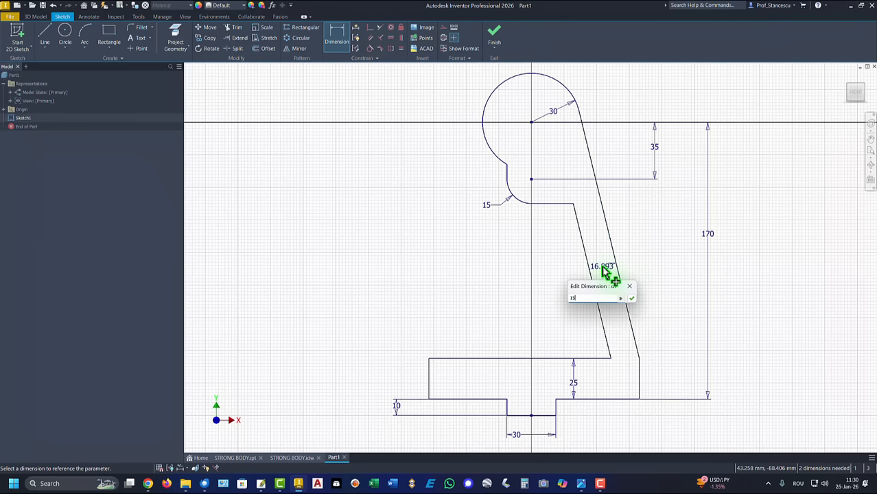
key(Return)
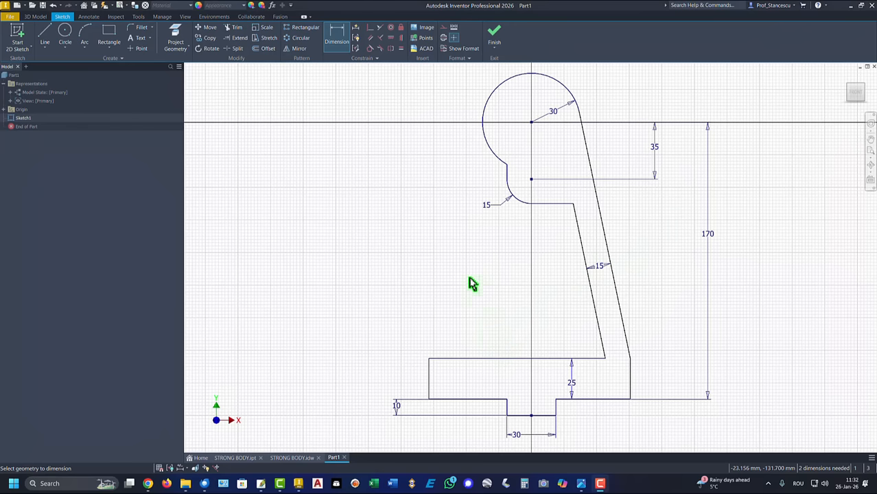
Step: Apply an equal constraint to the base's two lower edges on either side of the tab
click(401, 48)
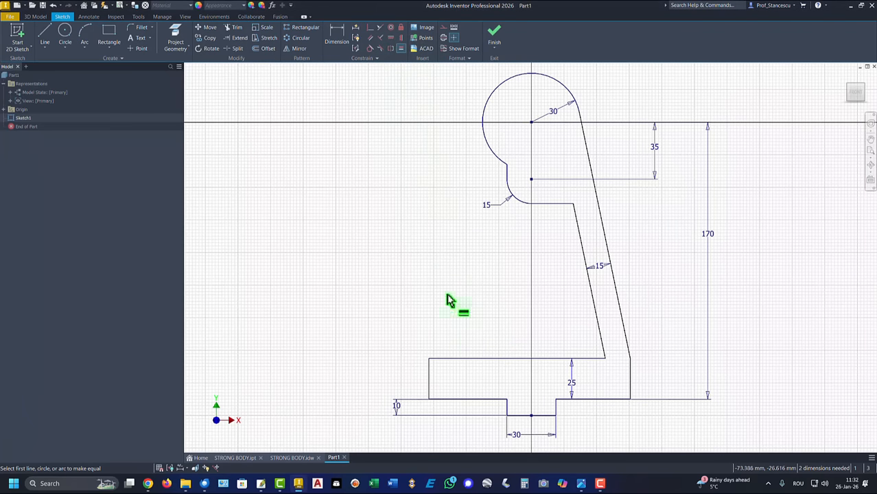
click(474, 403)
click(597, 406)
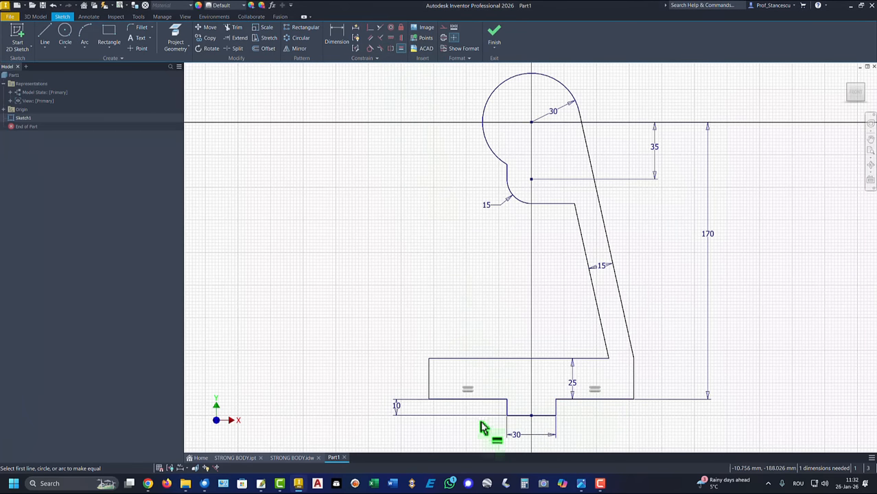
Step: Dimension the base's overall width between its two vertical end edges as 150 mm
click(335, 40)
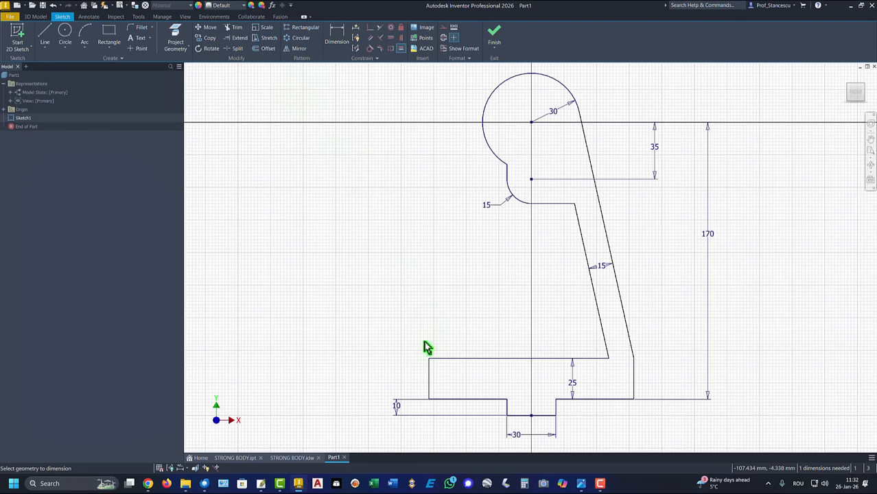
click(429, 388)
click(632, 393)
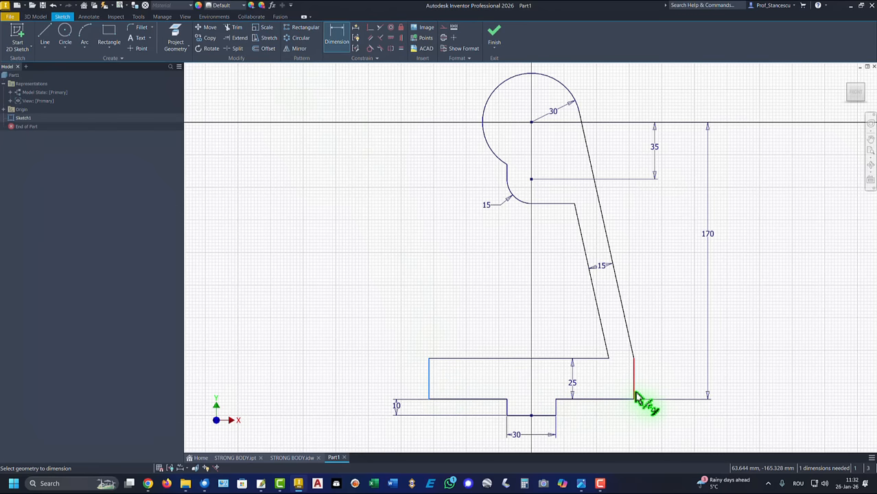
click(642, 404)
click(575, 439)
middle_drag(575, 439, 578, 336)
click(542, 378)
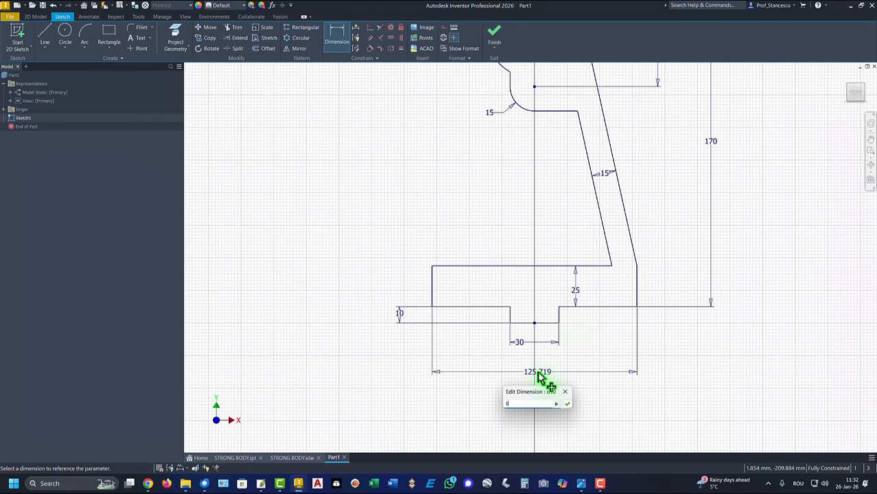
text(150)
key(Return)
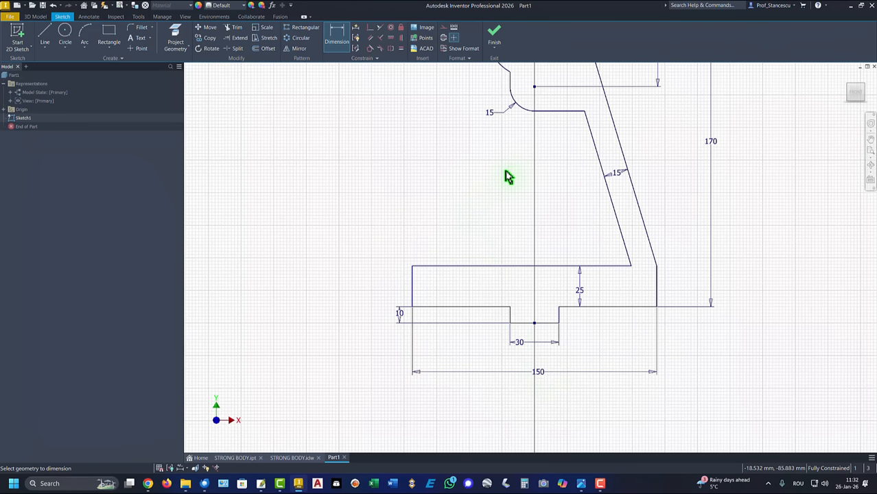
key(Home)
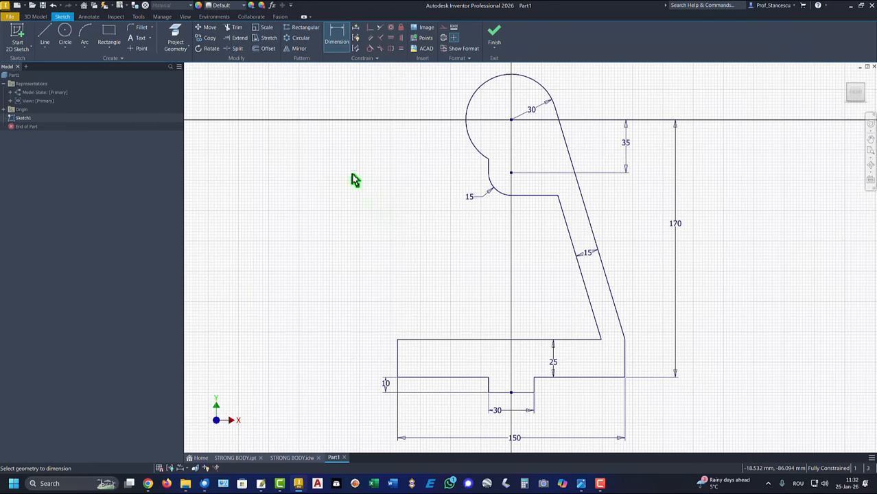
Step: Draw a circle with a diameter of 30 mm concentric with the large arc for the upper hole
click(66, 31)
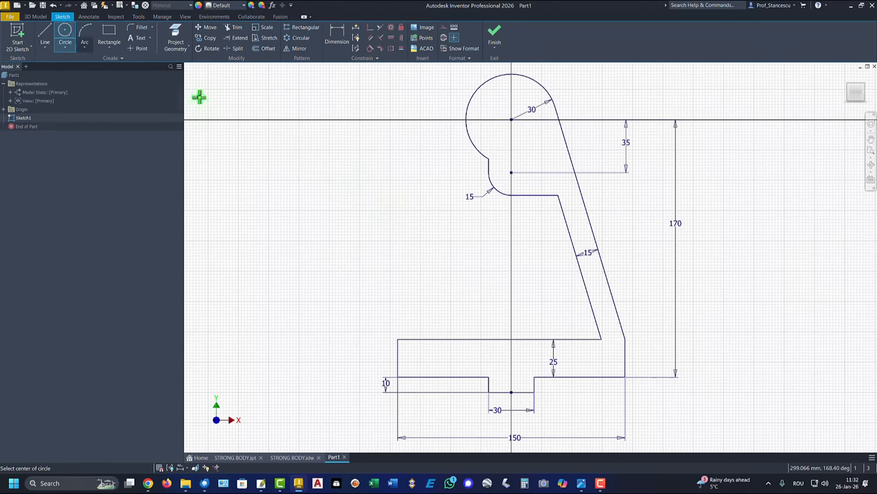
click(510, 120)
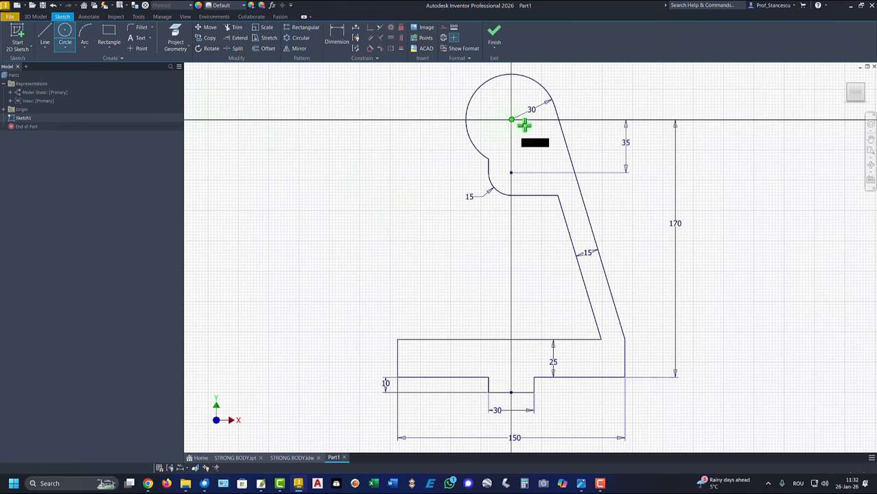
right_click(540, 140)
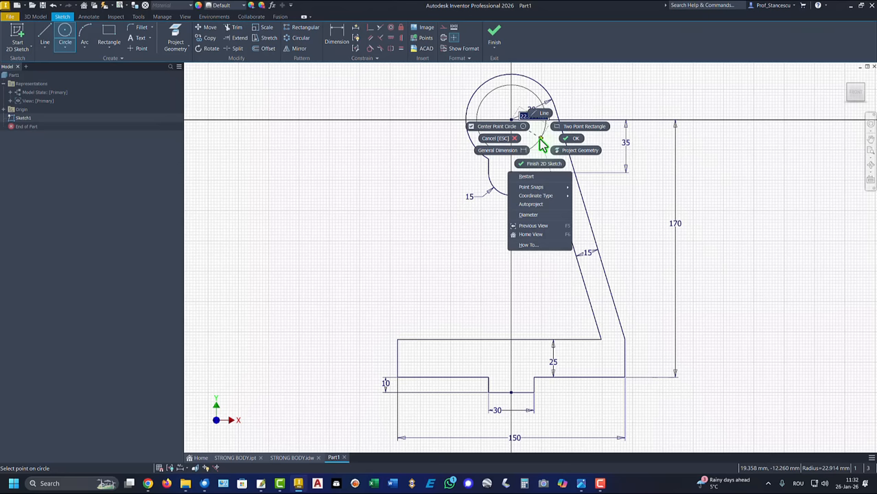
click(531, 215)
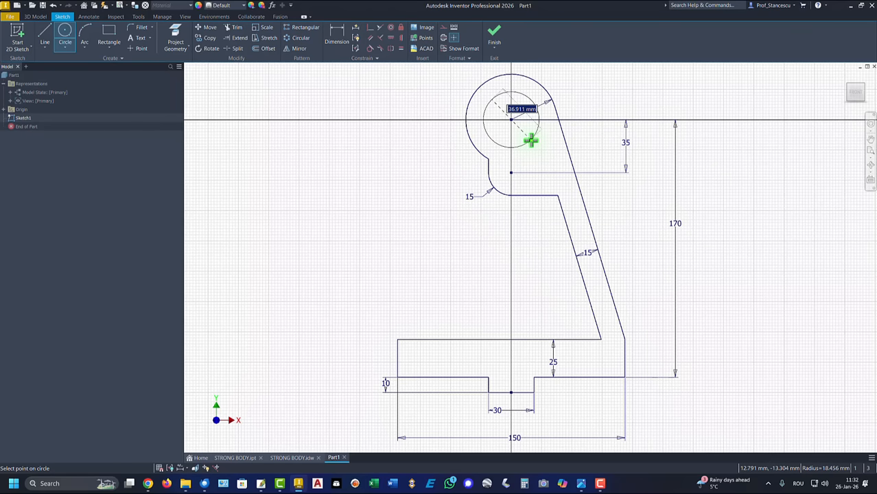
key(Return)
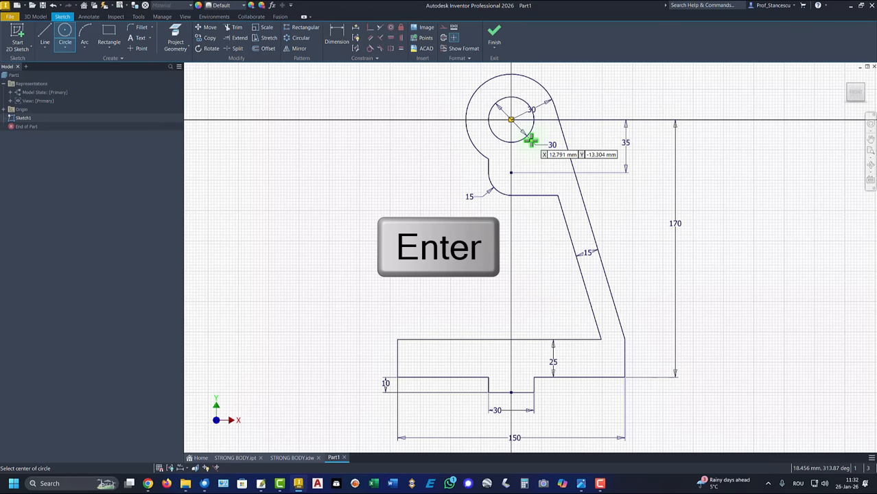
Step: Finish the front profile sketch and extrude the profile 118 mm into a new solid
click(494, 34)
key(F6)
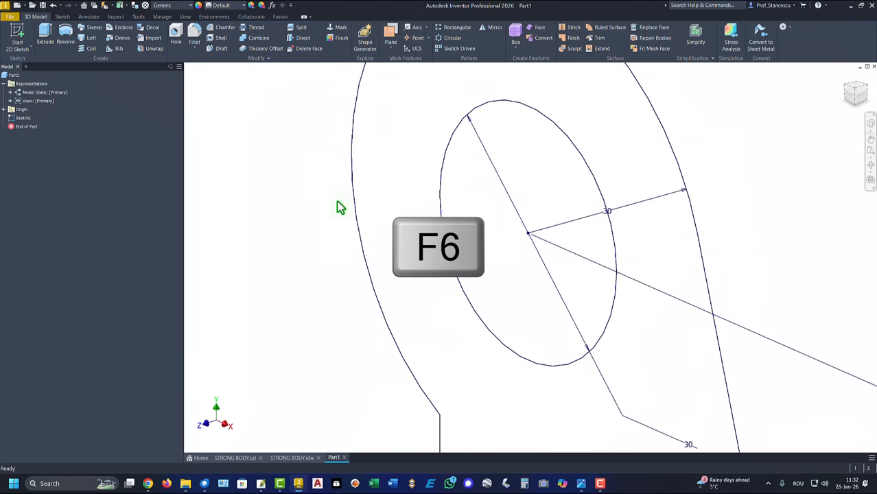
click(45, 43)
click(524, 186)
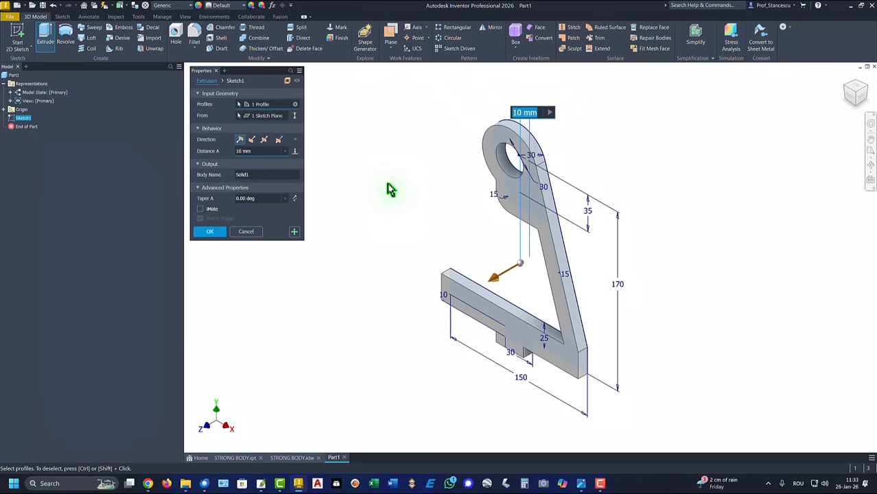
text(118)
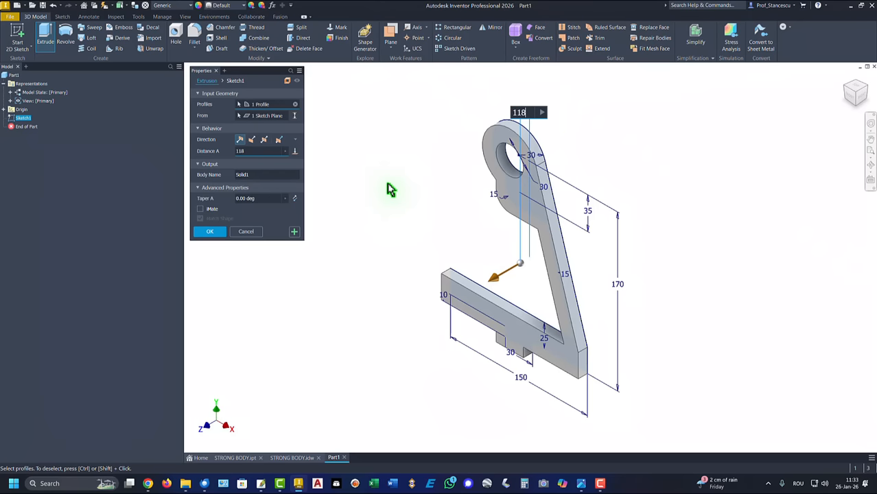
key(Return)
key(F6)
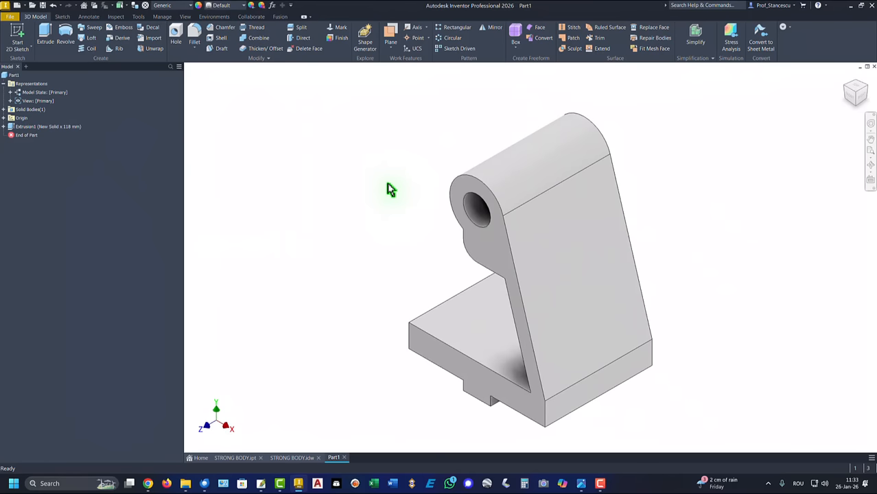
scroll(670, 231, down, 2)
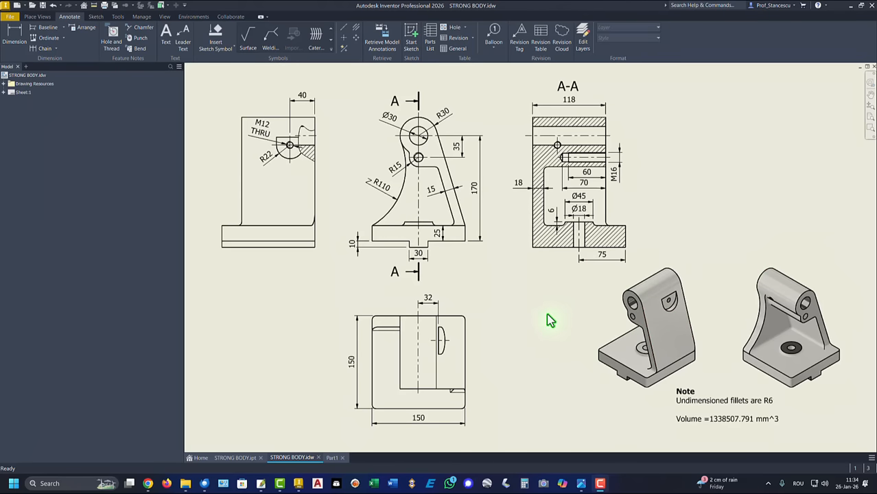
Step: Turn the part to the isometric view showing the arm's open side and set it as the home view with Fit to View
click(332, 458)
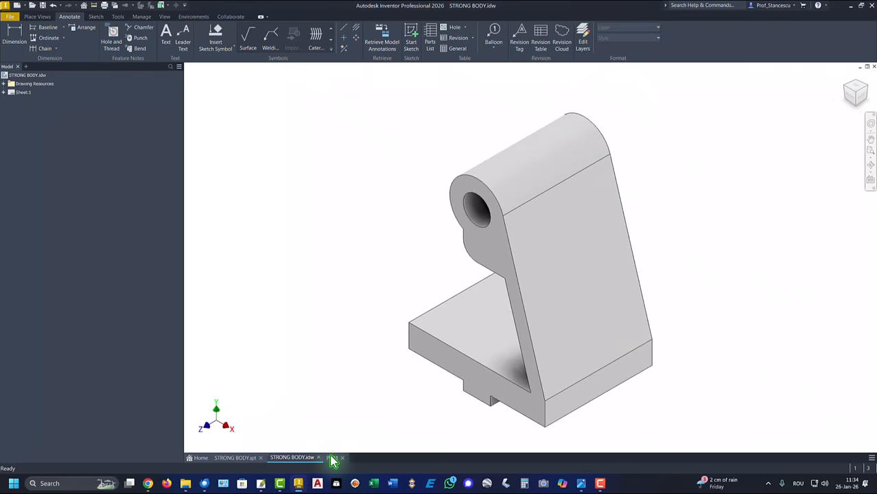
click(845, 92)
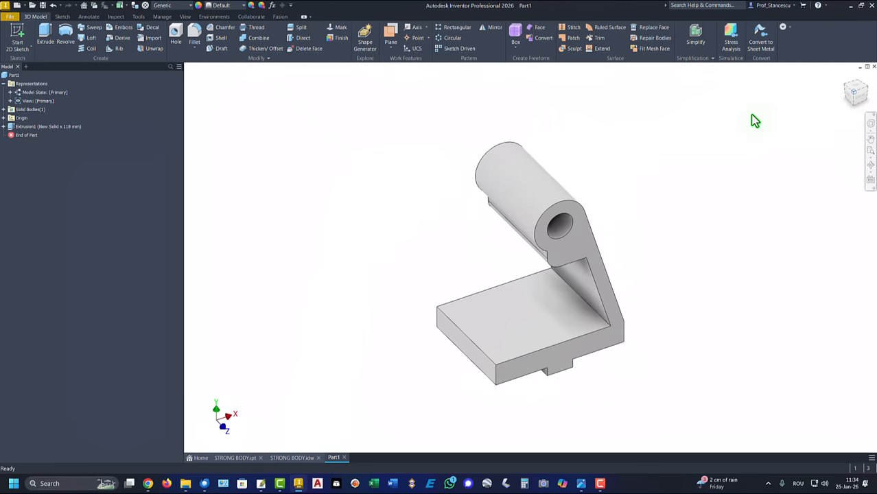
right_click(856, 101)
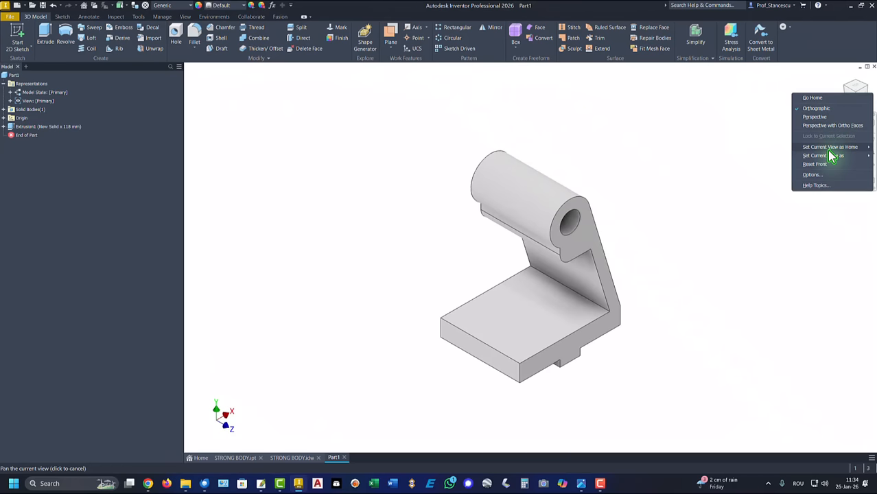
mouse_move(829, 149)
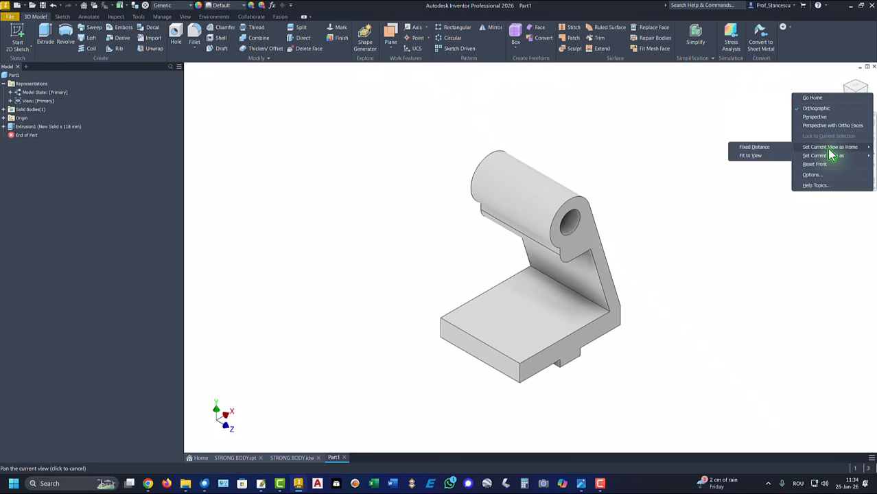
click(750, 156)
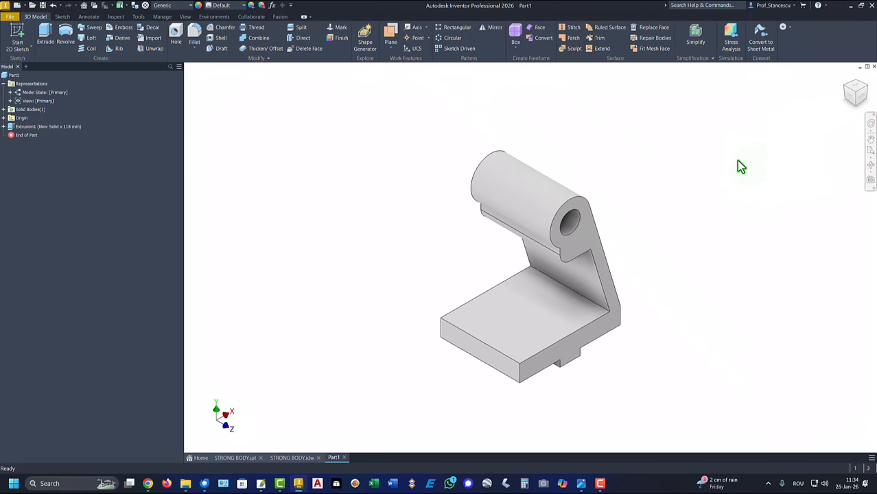
key(F6)
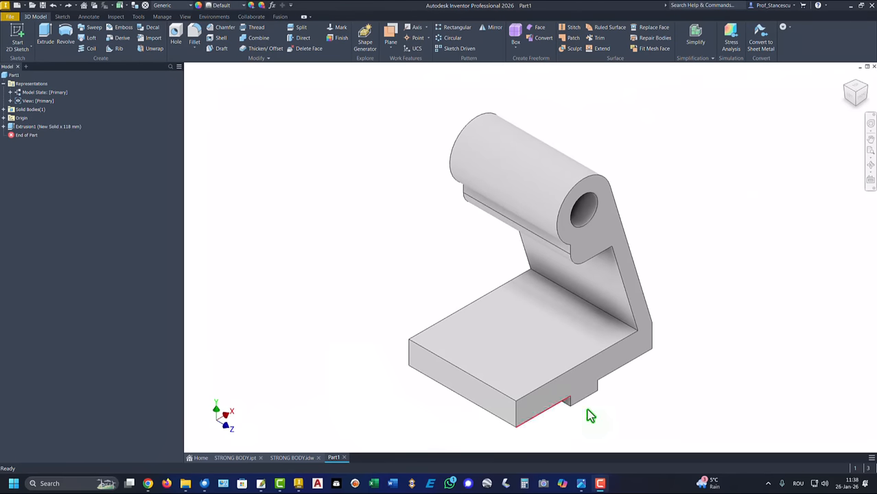
Step: Start a sketch on the bracket's front profile face and project the face's outline into it
click(617, 364)
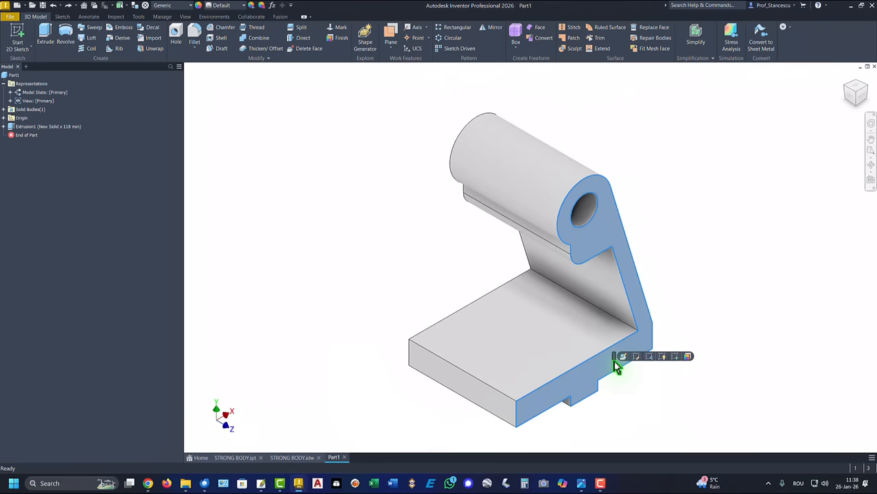
click(678, 357)
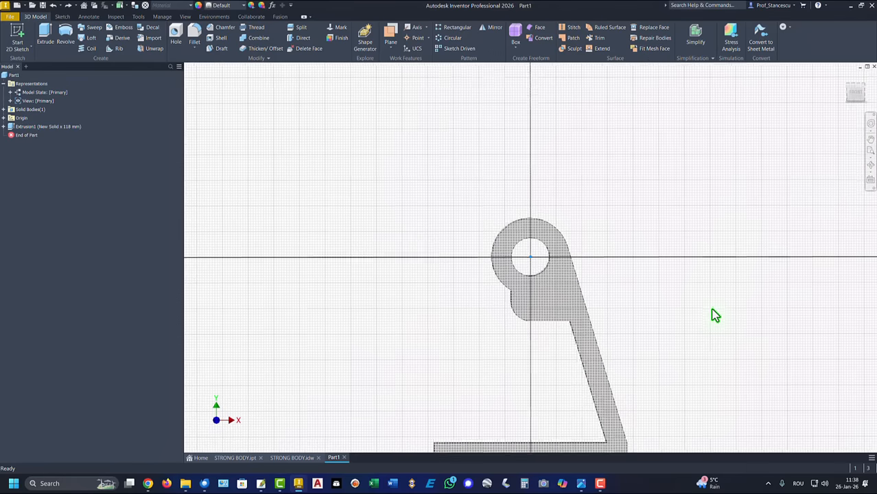
key(Home)
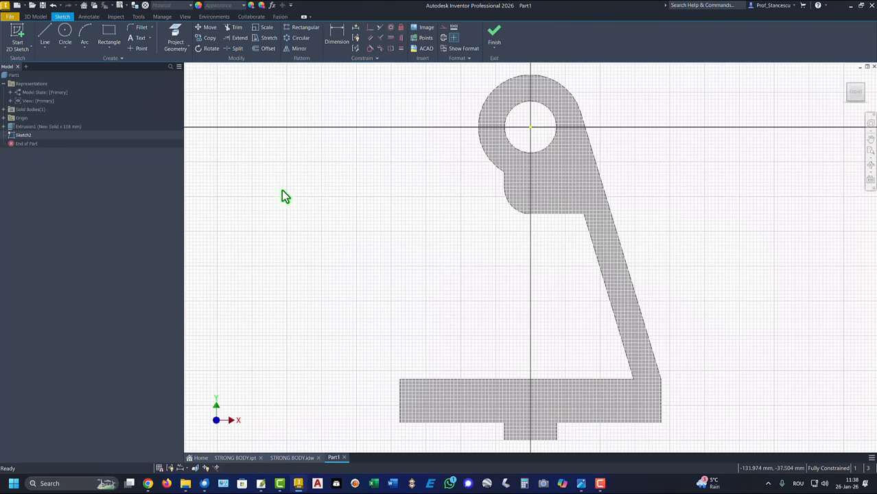
click(176, 37)
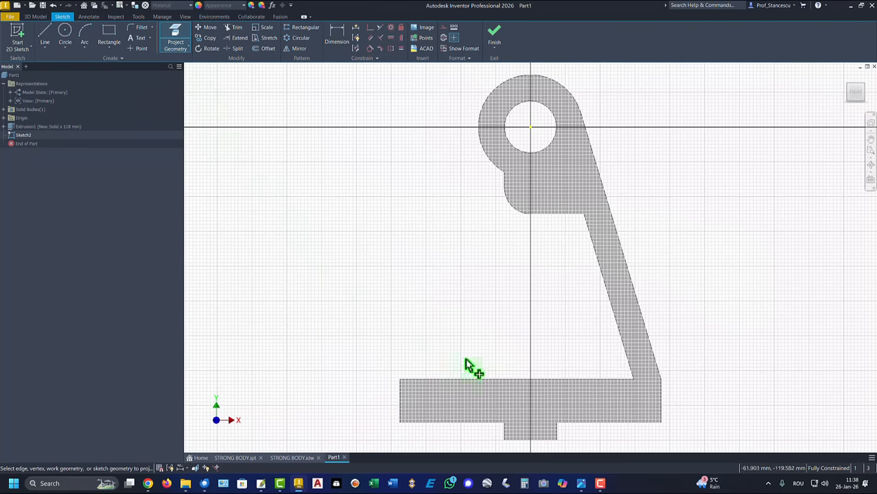
click(538, 404)
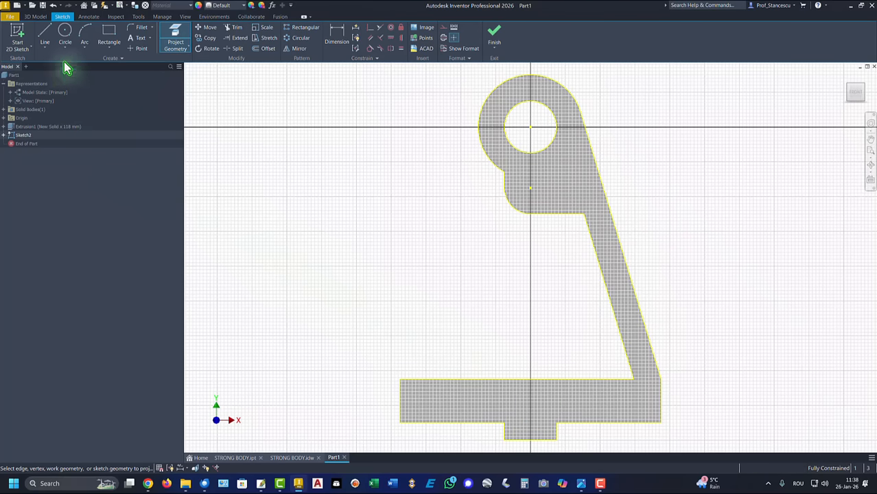
Step: Draw a line across the foot of the arm, from its inner corner to the base's outer upper corner, and finish the sketch
click(46, 33)
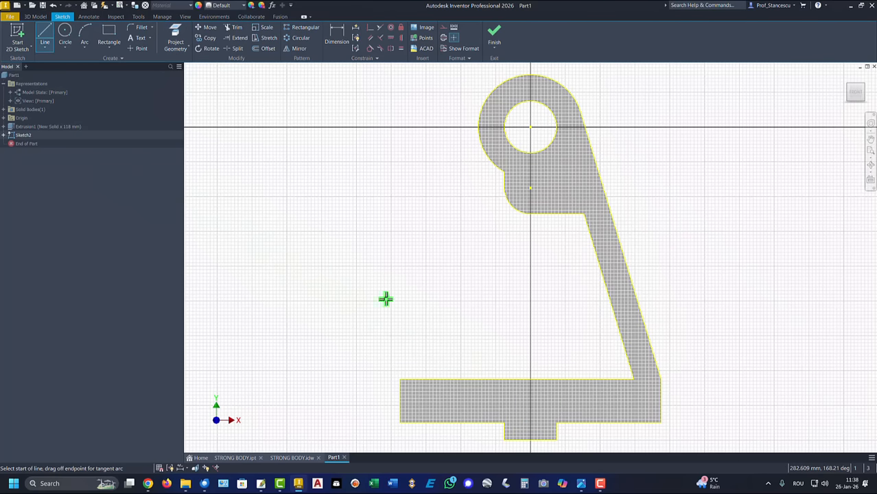
click(633, 379)
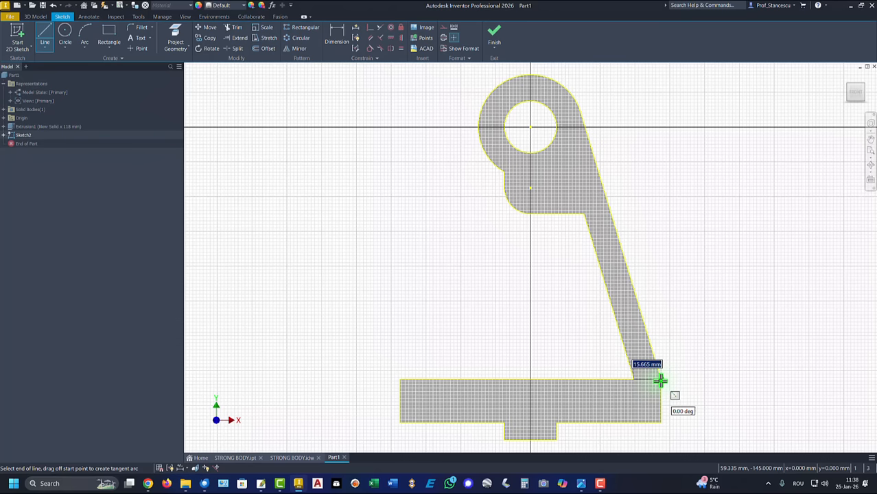
click(661, 380)
key(Escape)
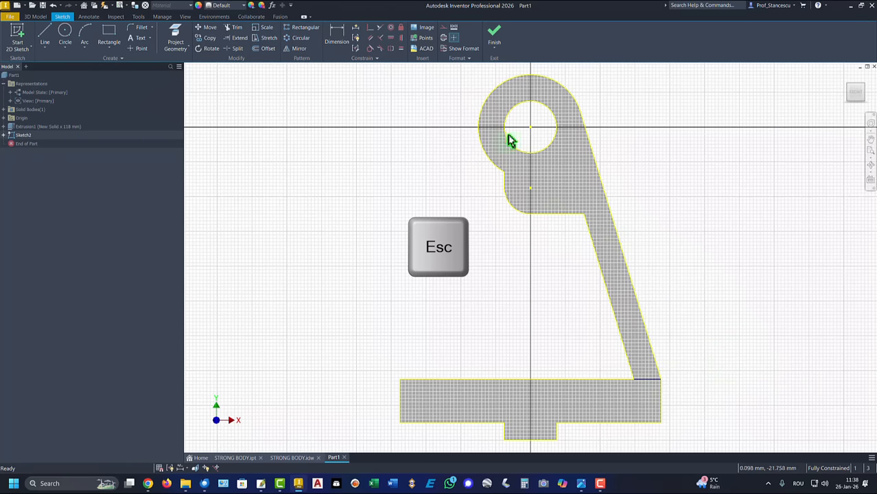
click(491, 46)
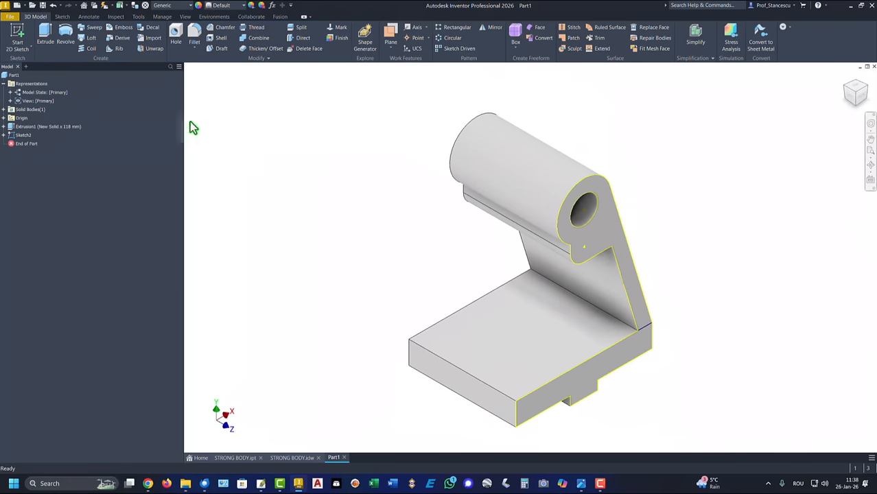
Step: Extrude the base region of the front face outward by 150-118 mm, joined to the solid
click(45, 35)
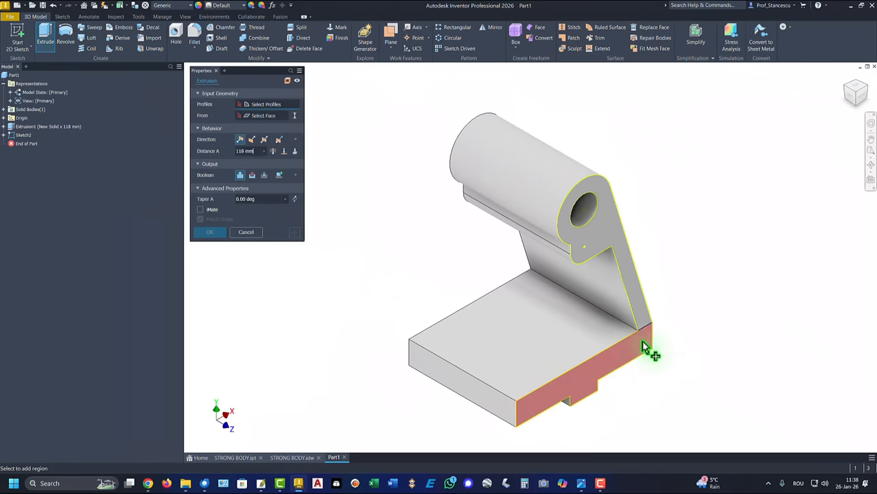
click(623, 357)
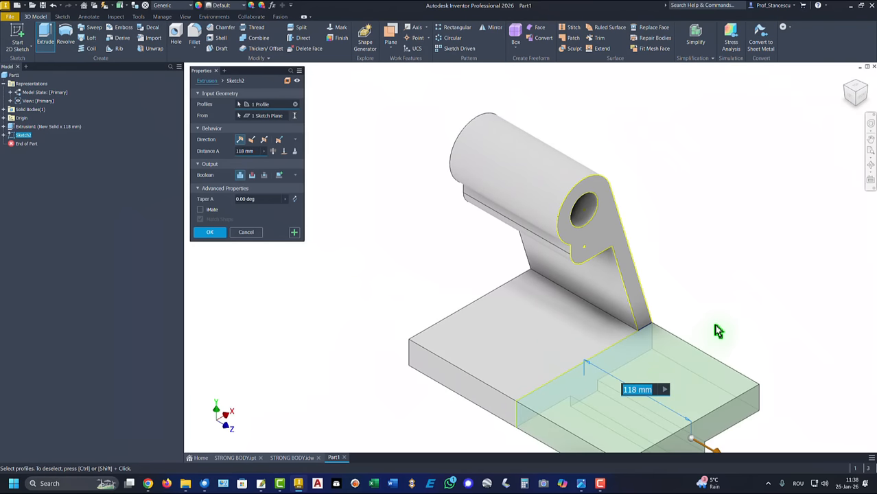
text(150-)
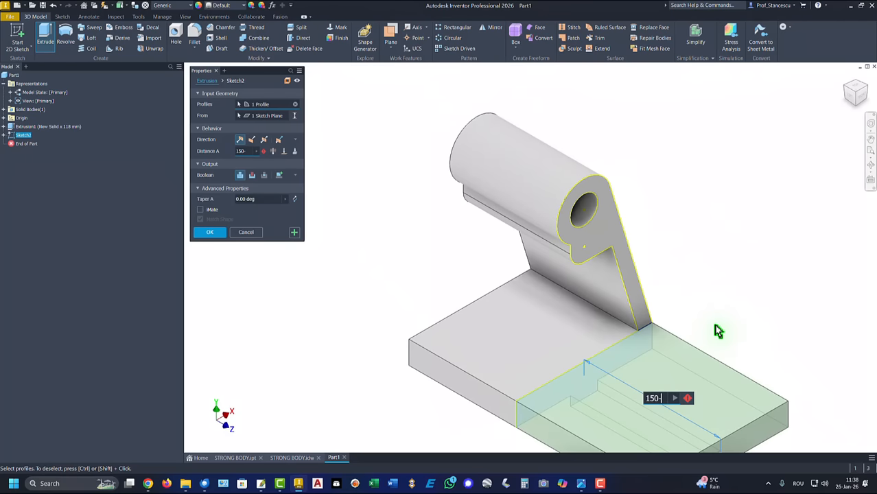
key(Return)
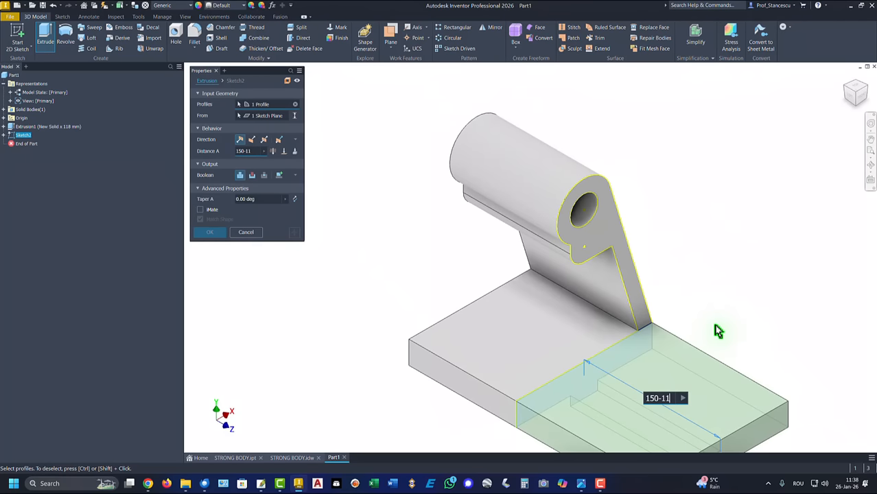
key(Return)
key(Return)
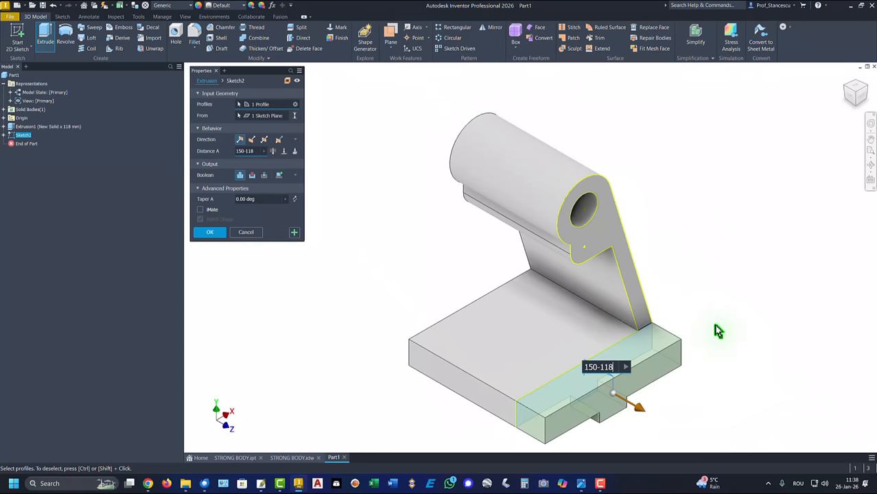
key(Return)
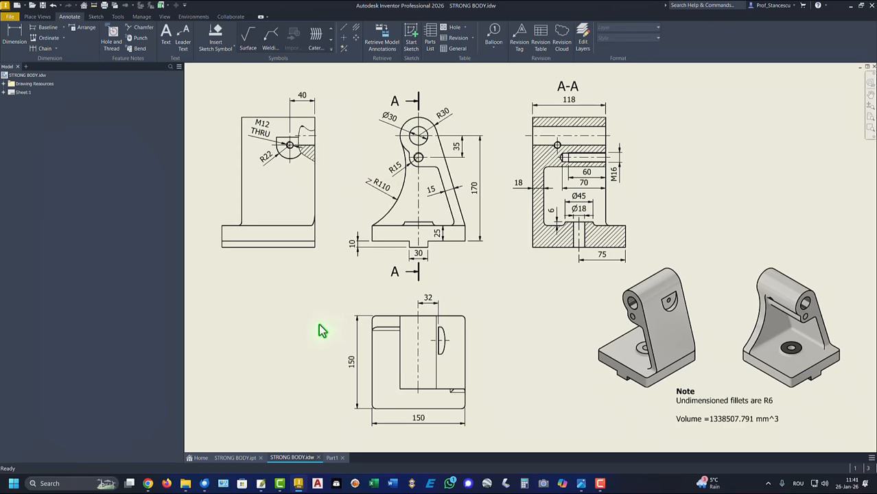
Step: Start a sketch on the bracket's rear profile face and project the face's outline into it
click(334, 458)
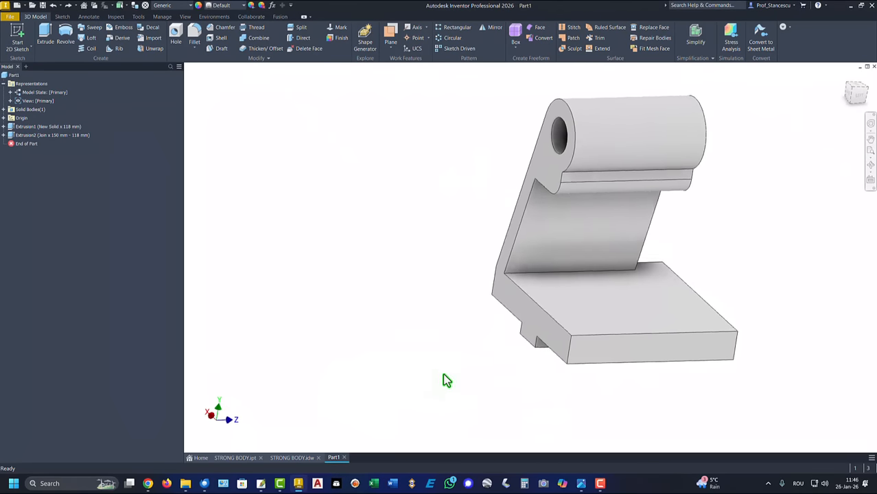
click(536, 312)
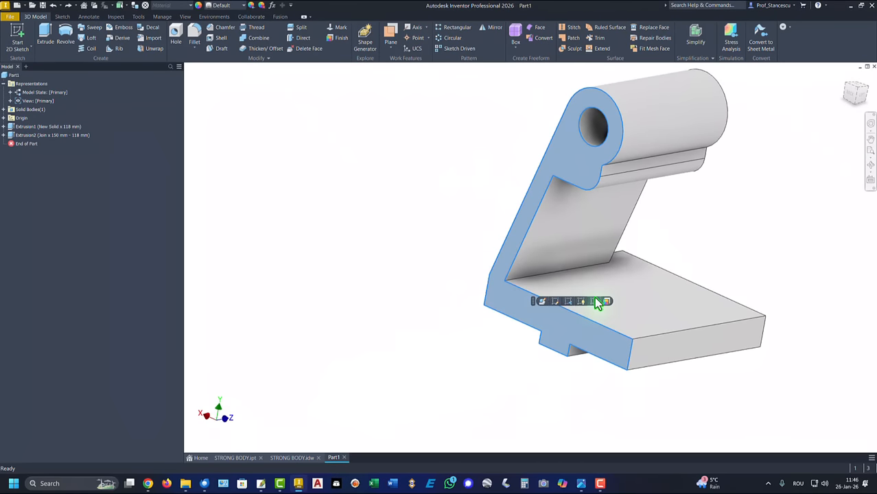
key(s)
key(Home)
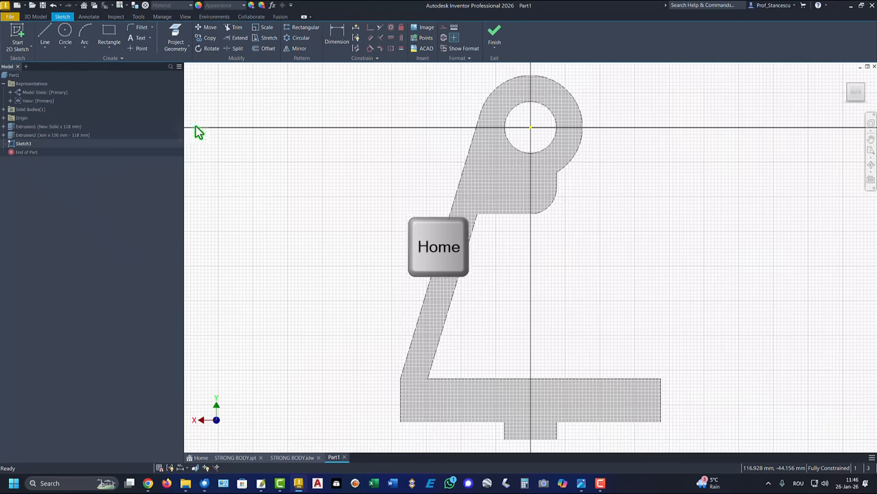
click(176, 41)
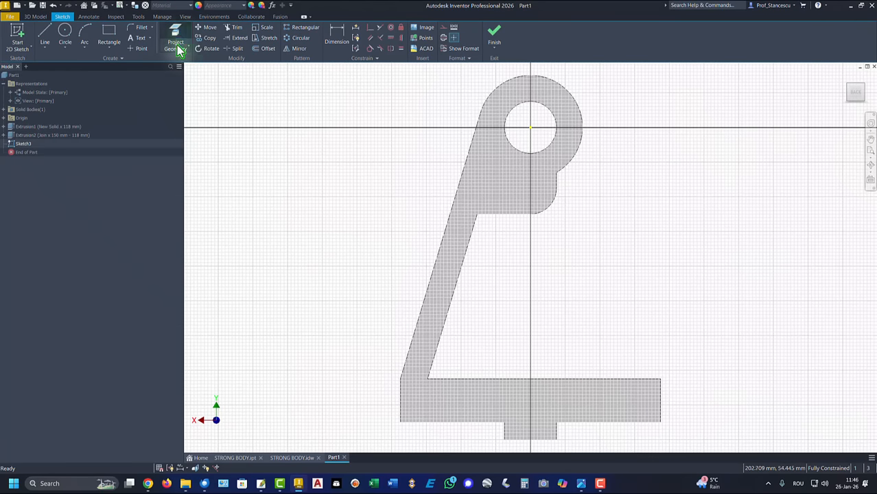
click(446, 294)
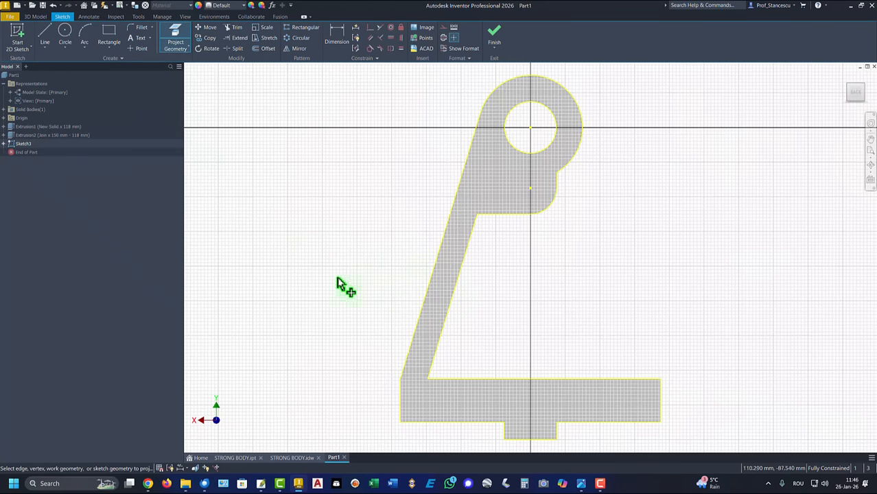
Step: Draw a three-point arc with a 110 mm radius from the base's free upper corner to the boss's large outer arc
click(82, 35)
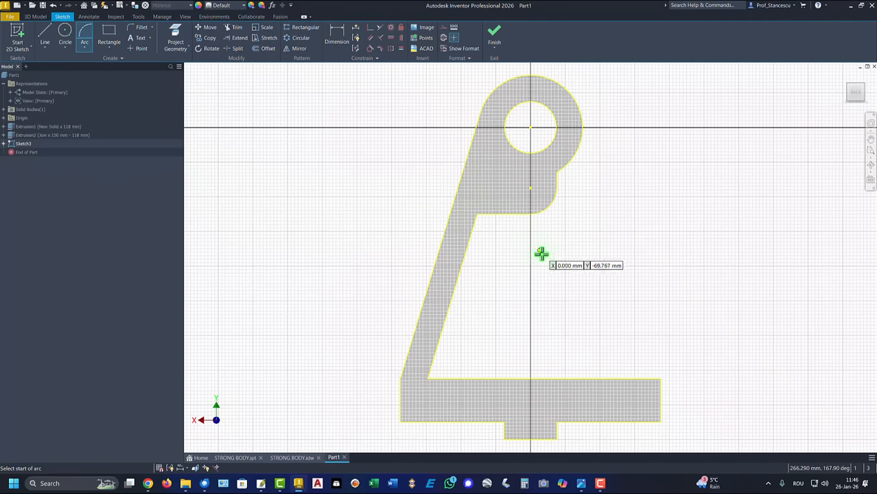
click(659, 378)
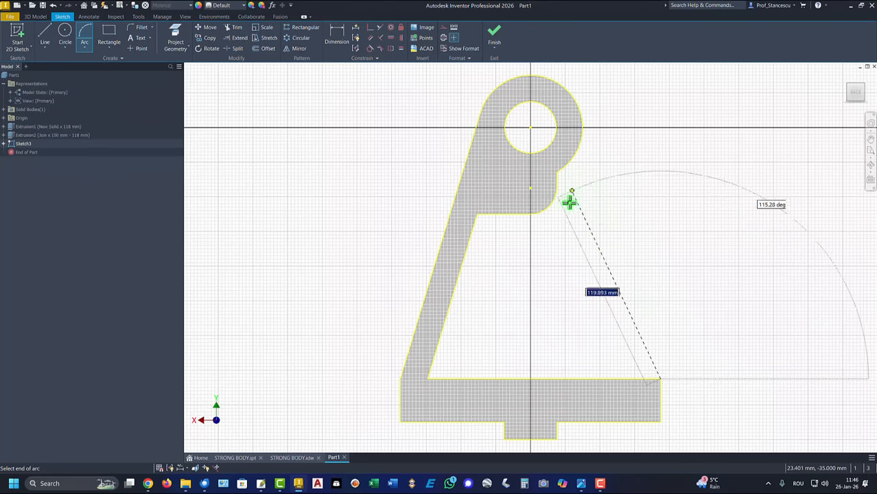
click(573, 157)
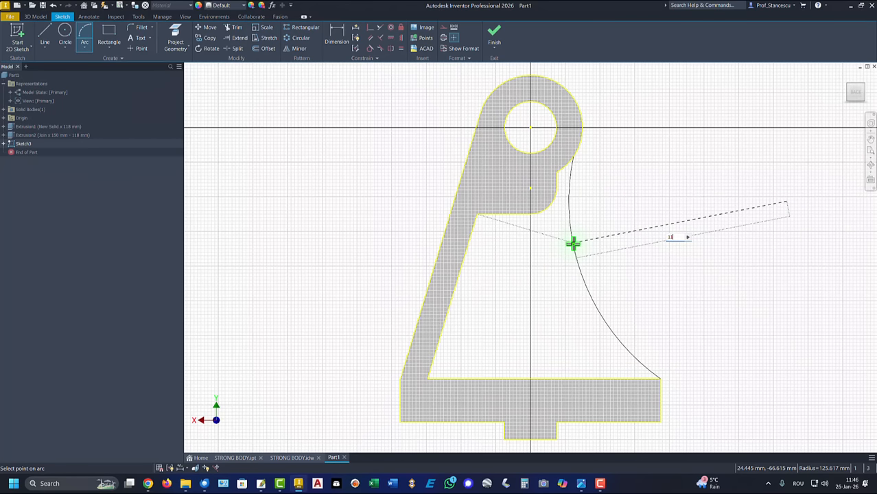
key(Return)
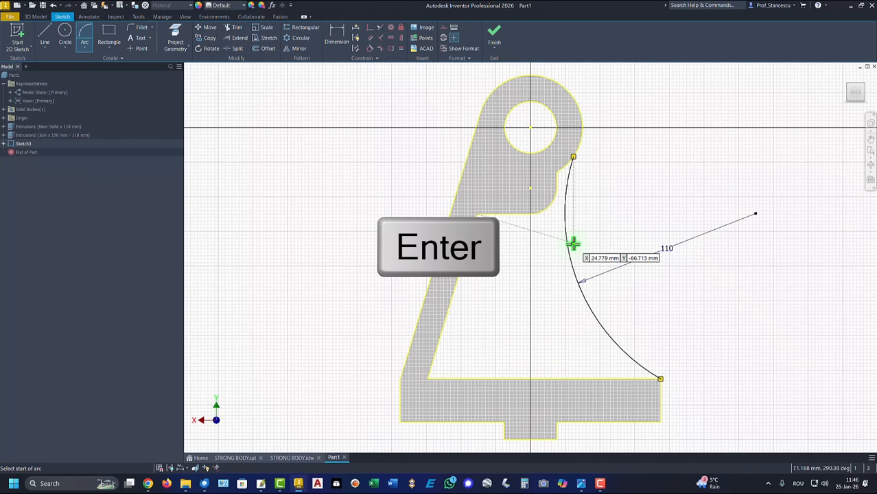
Step: Make the 110 mm arc tangent to the boss's large outer arc and finish the sketch
key(Escape)
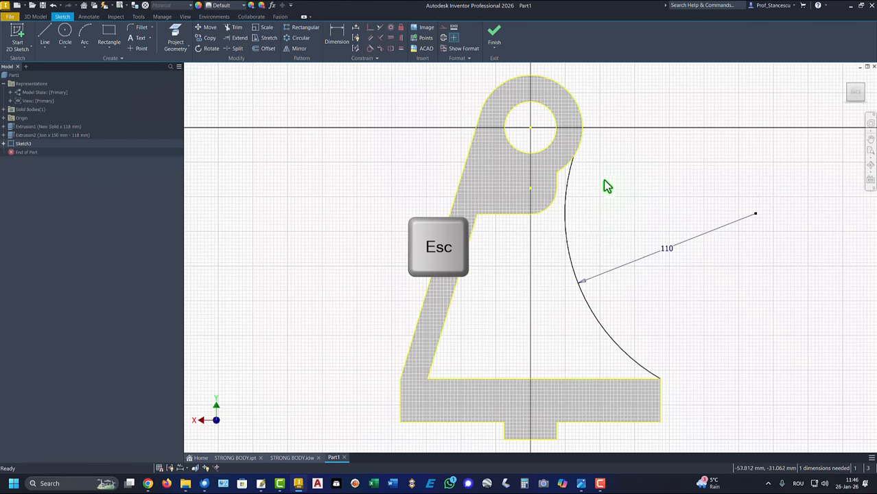
click(370, 48)
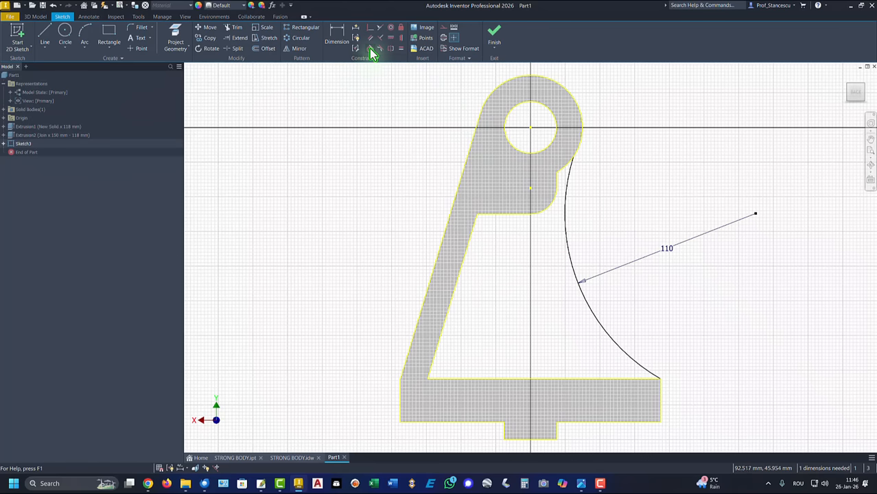
click(566, 192)
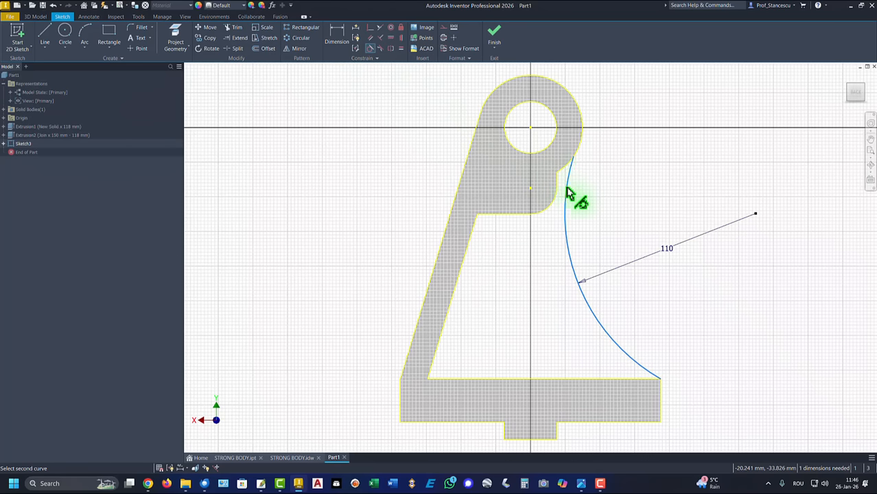
click(582, 152)
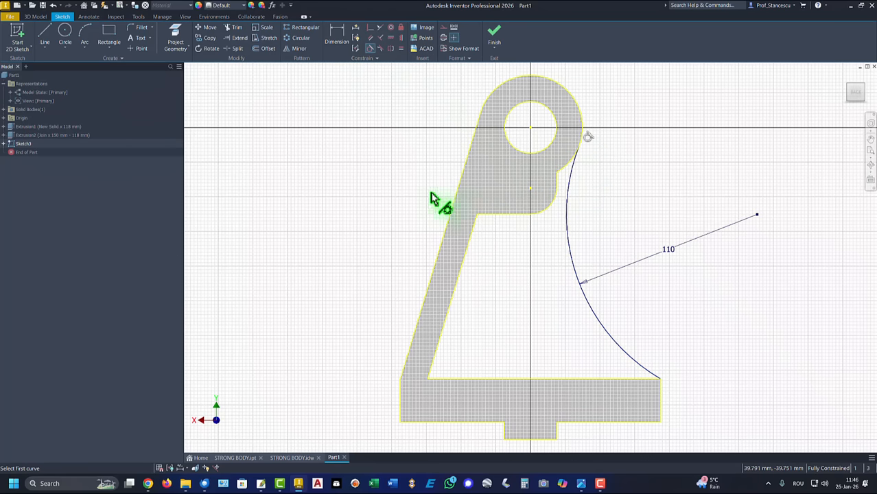
click(496, 35)
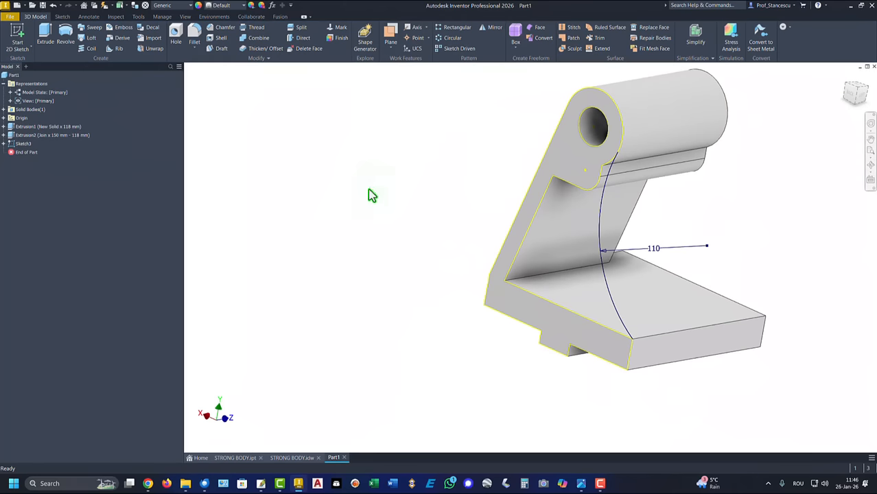
Step: Check the rear wall thickness on the STRONG BODY drawing and extrude the region enclosed by the R110 arc 18 mm inward over the base, joined to the solid
click(291, 458)
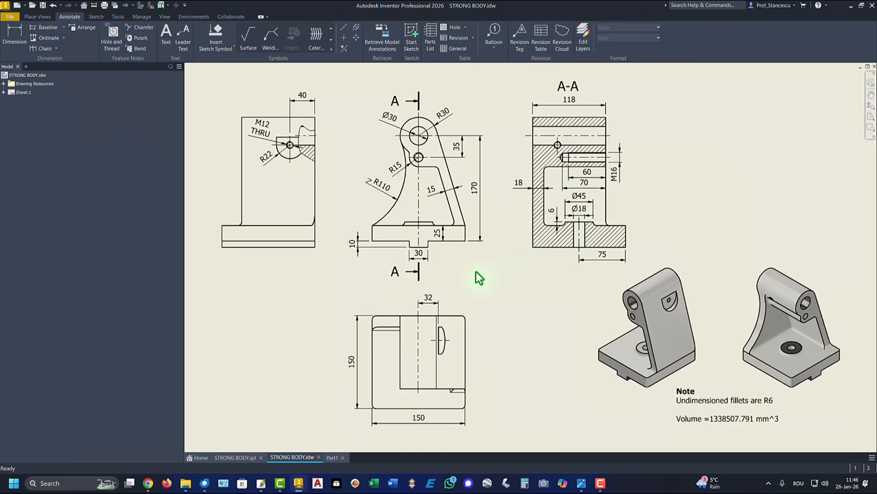
click(526, 190)
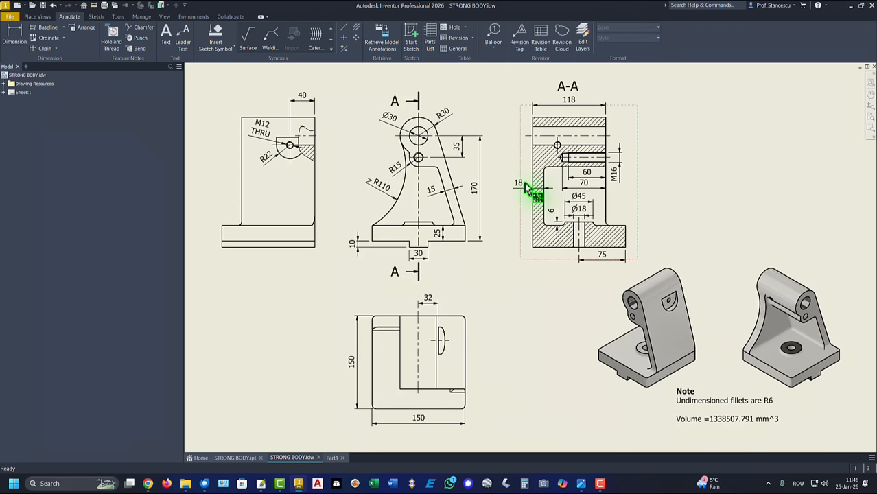
click(333, 458)
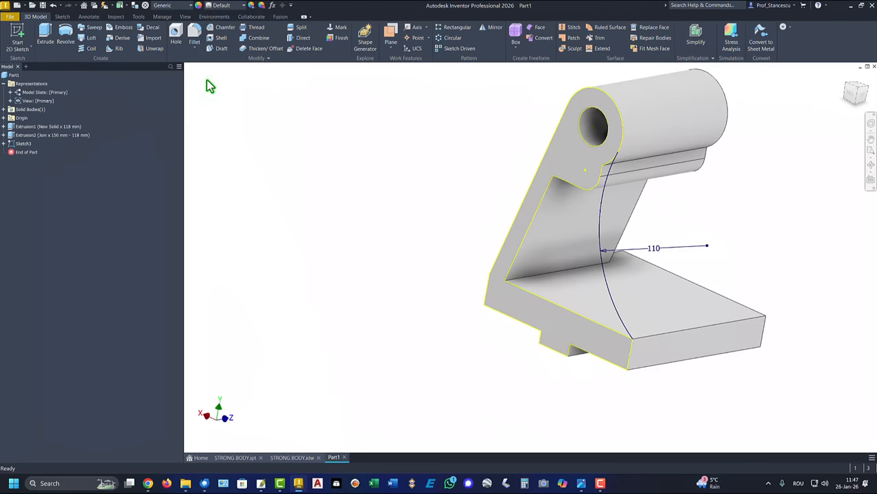
click(46, 34)
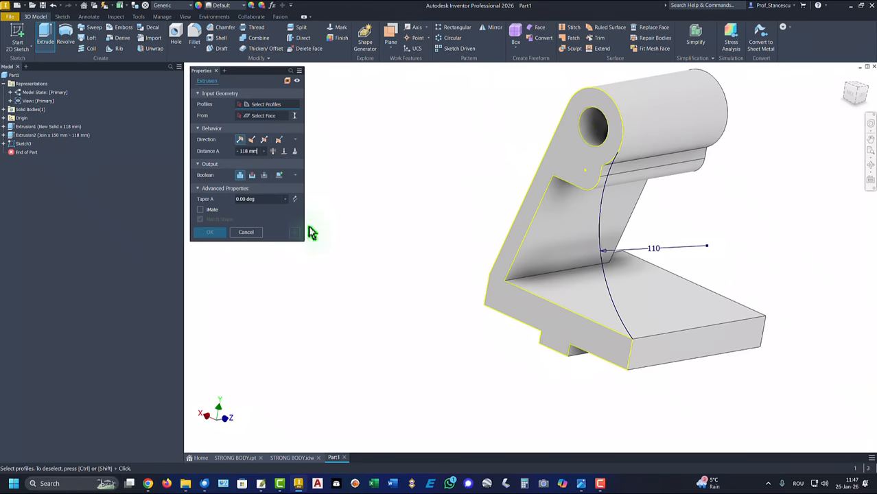
click(558, 251)
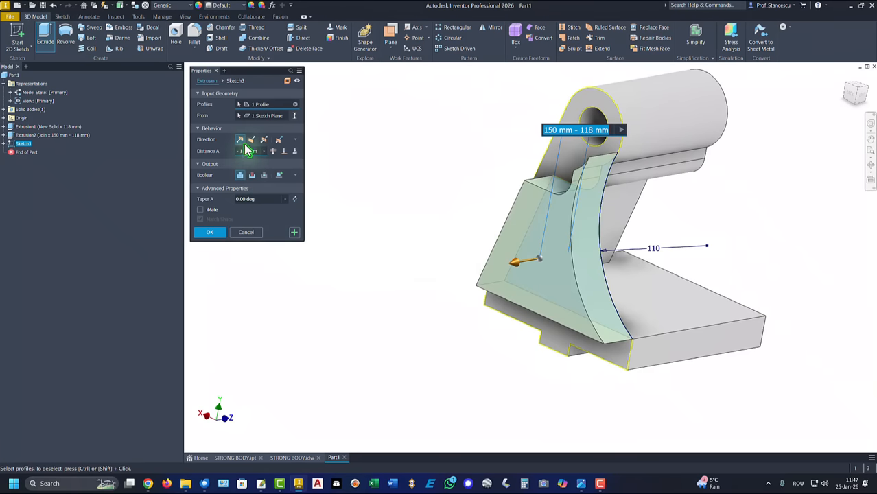
click(251, 139)
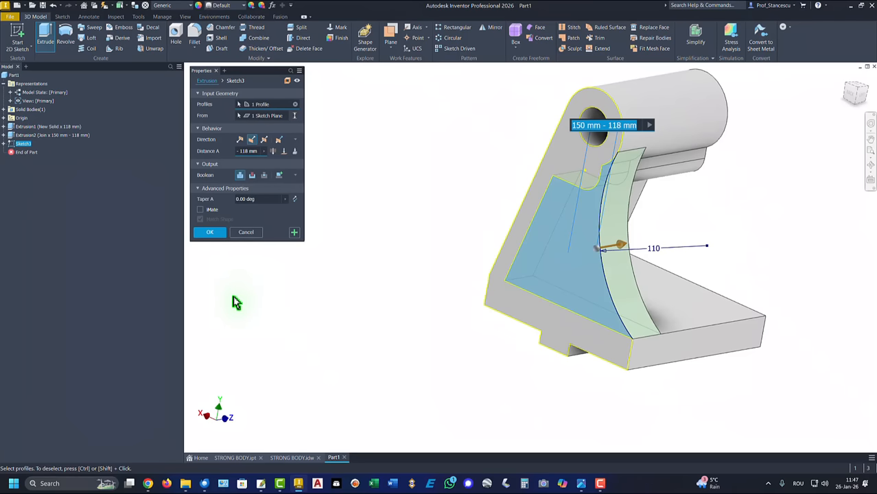
text(18)
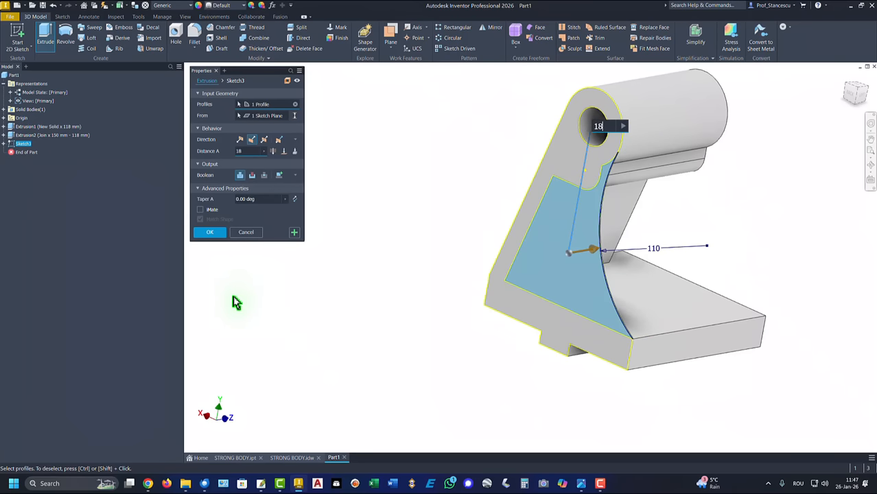
click(210, 232)
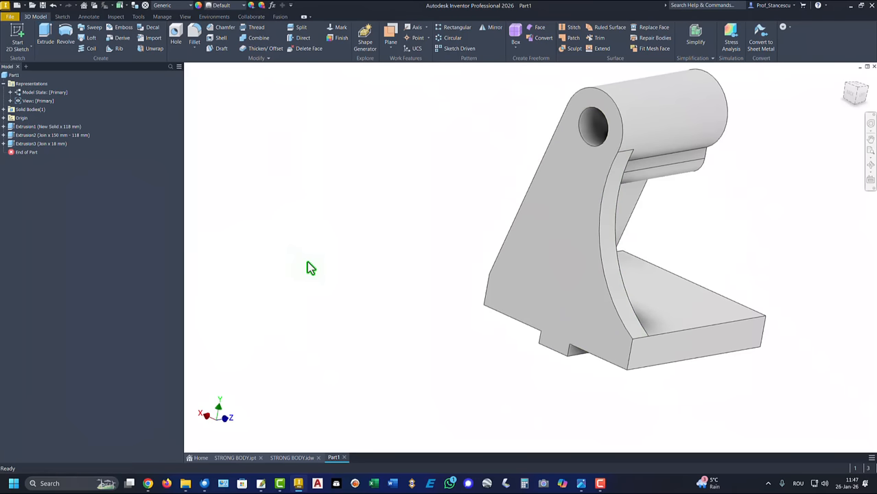
Step: Start a sketch on the base's top face and draw a 45 mm diameter circle in its open area
key(F6)
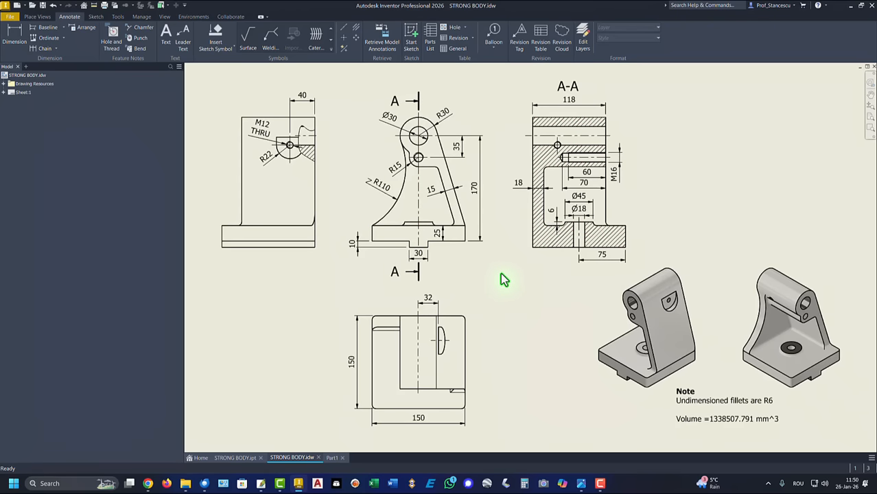
click(333, 457)
click(505, 333)
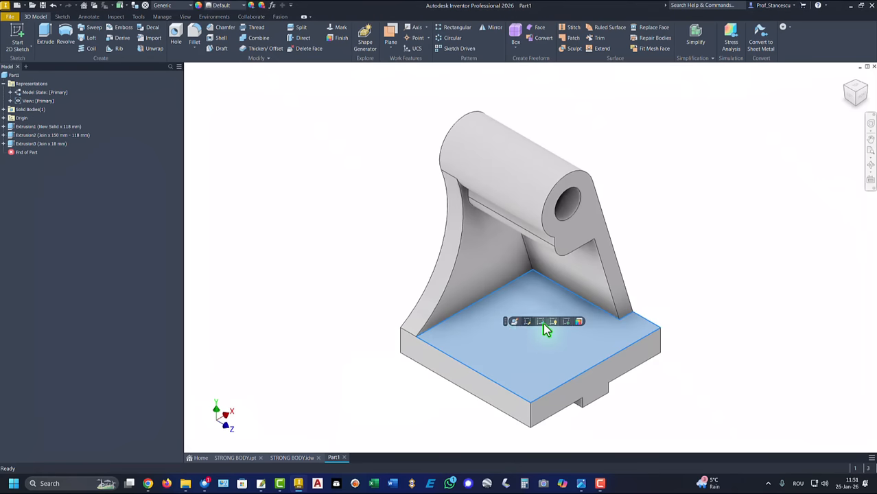
click(565, 321)
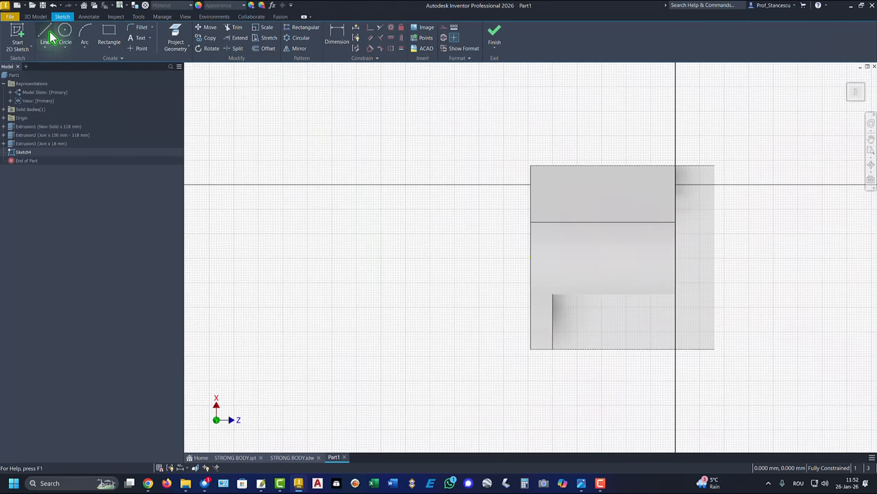
click(64, 34)
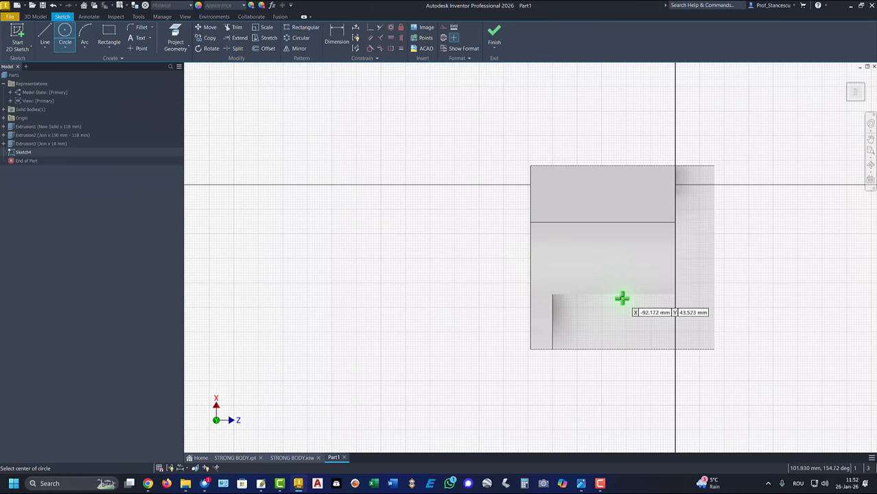
click(621, 298)
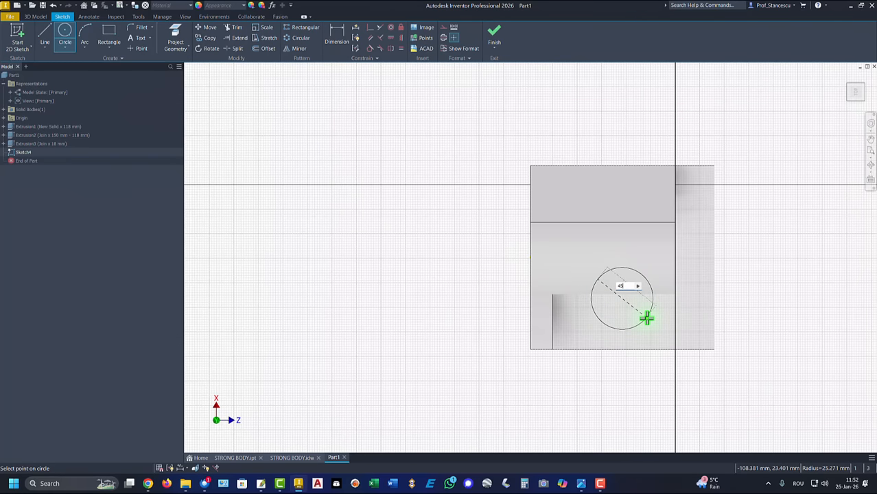
key(Return)
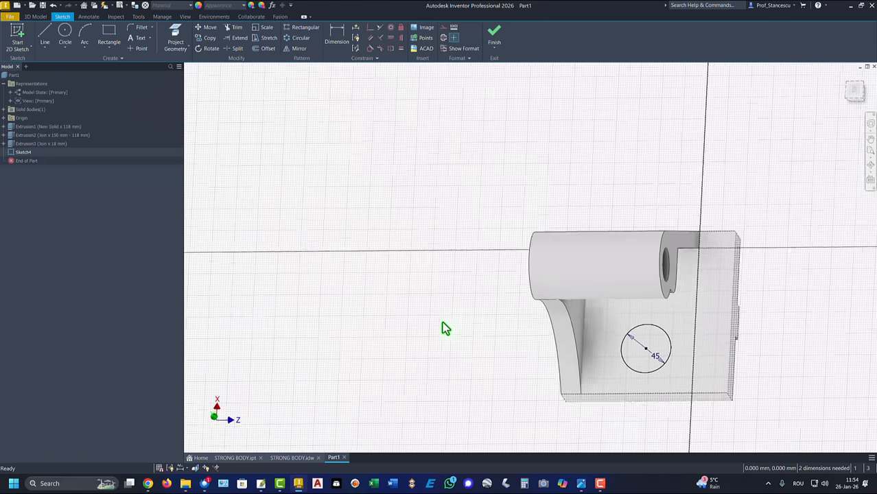
Step: Project the front edge of the boss hole into the sketch and align the circle's centre with the projected line's midpoint using a Vertical constraint
click(180, 47)
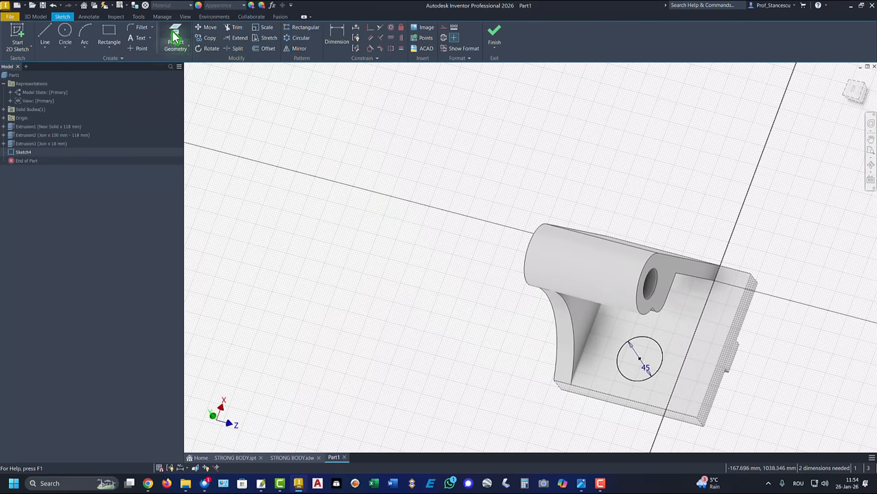
click(652, 302)
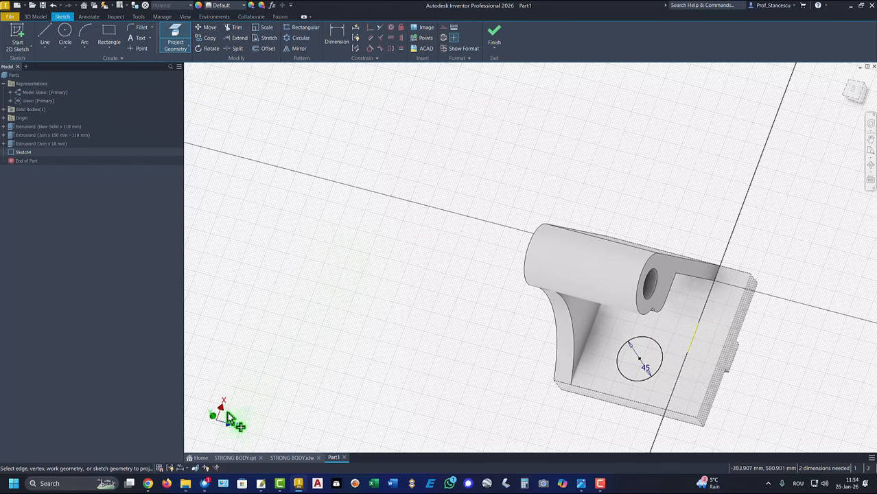
click(401, 39)
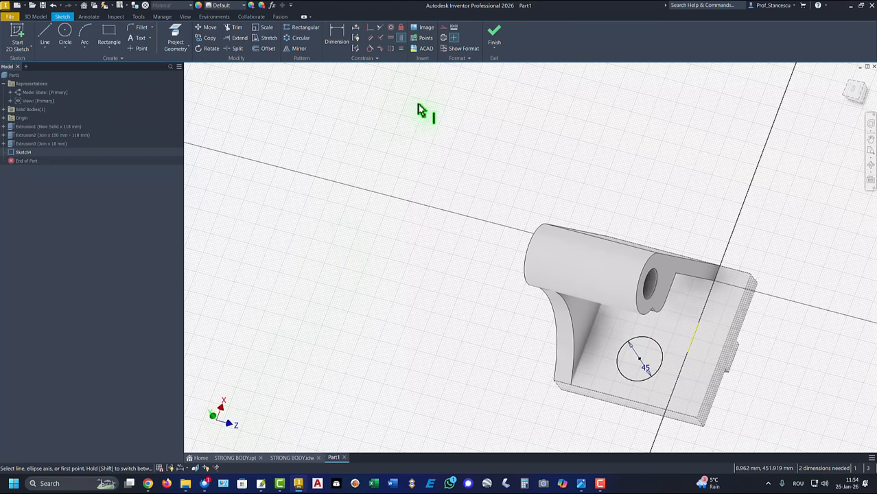
click(642, 365)
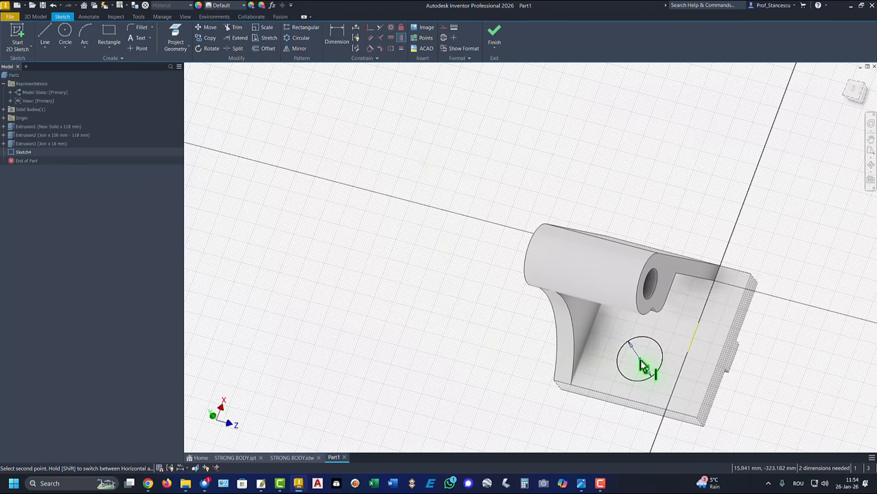
click(693, 340)
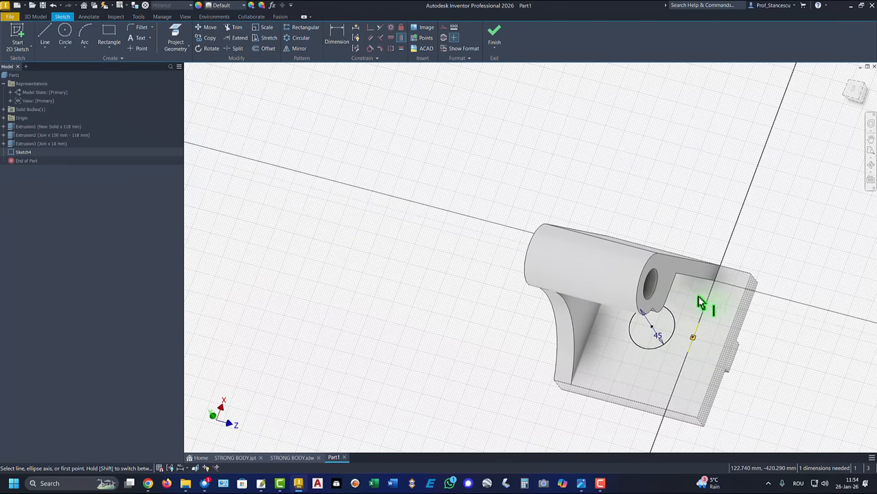
Step: Dimension the circle's centre 75 mm from the base's front edge and finish the sketch
mouse_move(699, 301)
shift+middle_down()
mouse_move(631, 386)
mouse_move(434, 337)
mouse_move(420, 278)
shift+middle_up()
key(d)
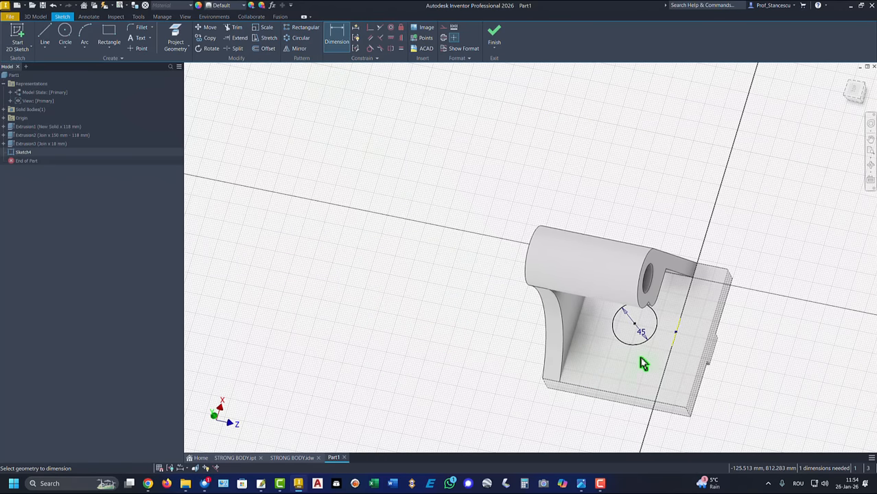
click(688, 390)
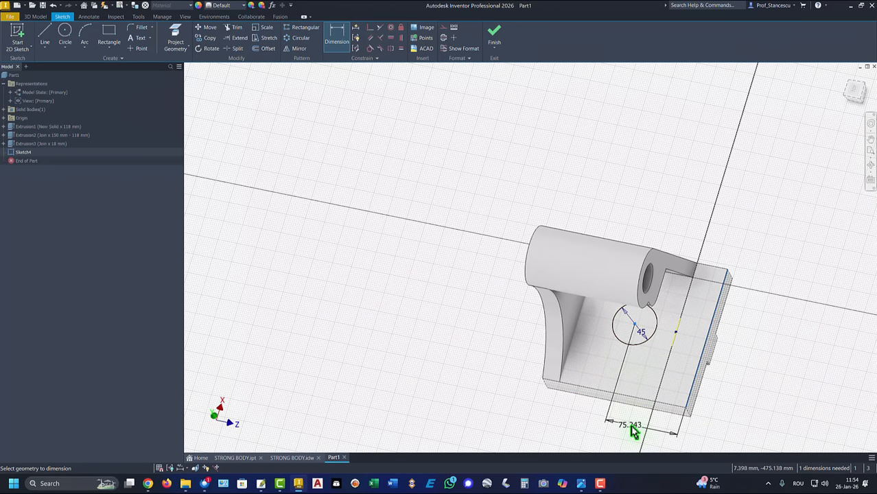
click(633, 431)
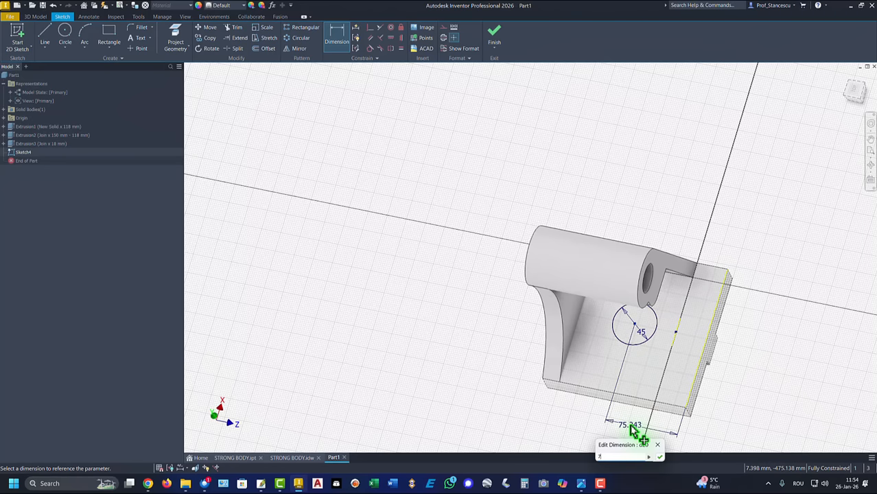
key(Return)
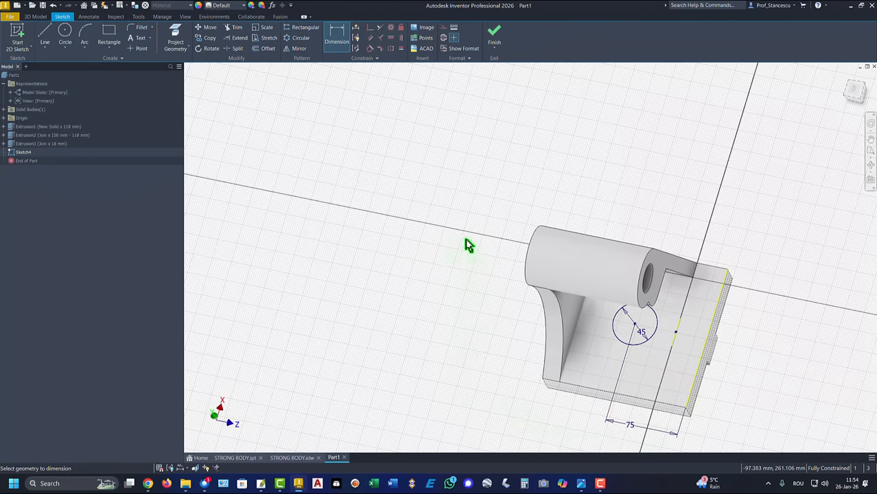
click(494, 34)
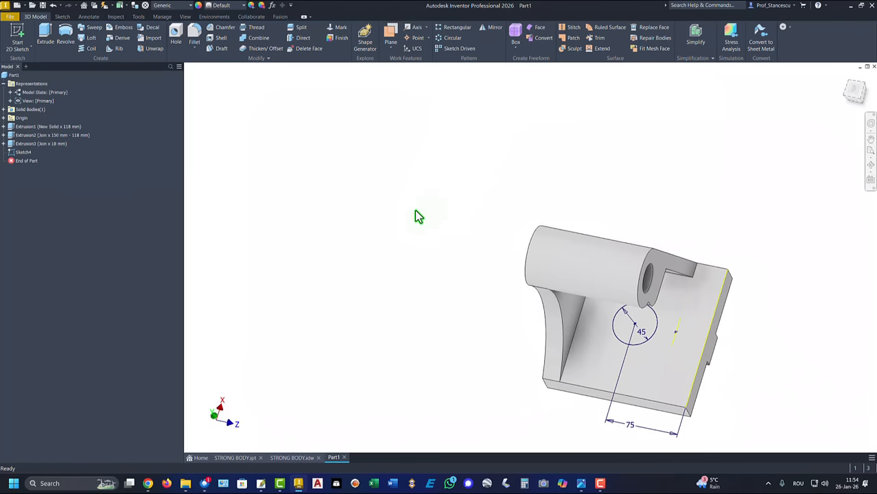
Step: Extrude the 45 mm circle 6 mm upward from the base, joined to the solid
key(F6)
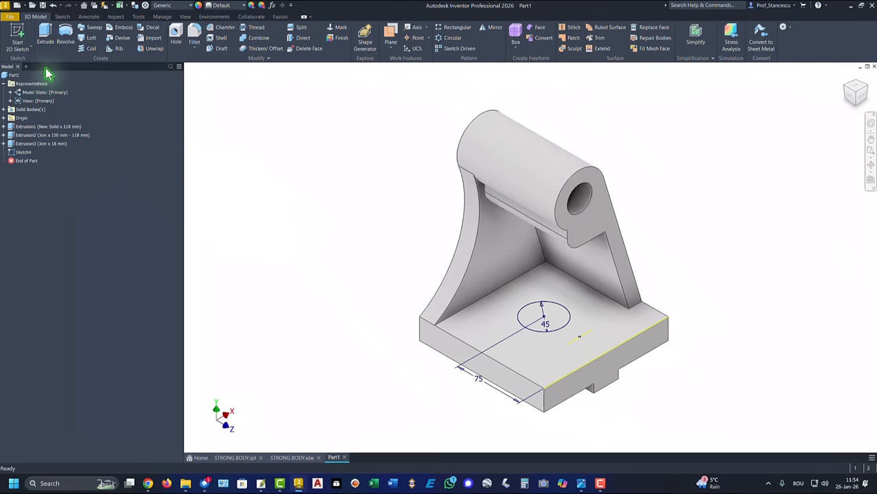
click(45, 33)
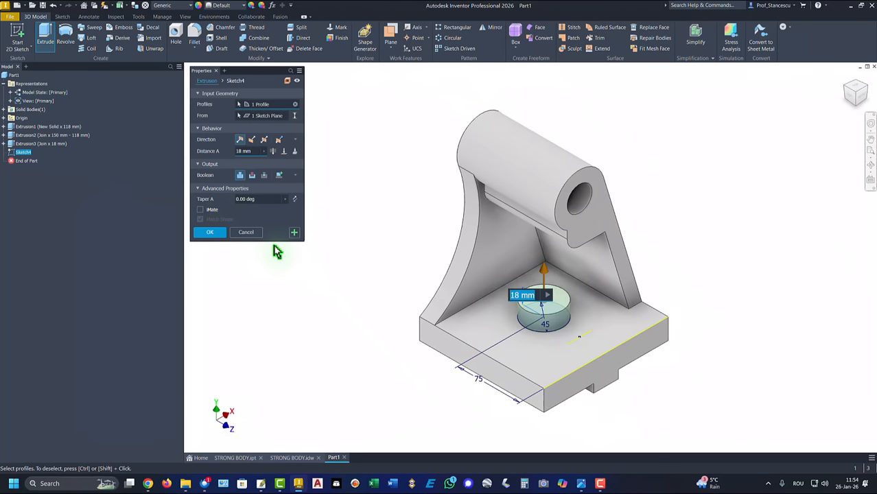
text(6)
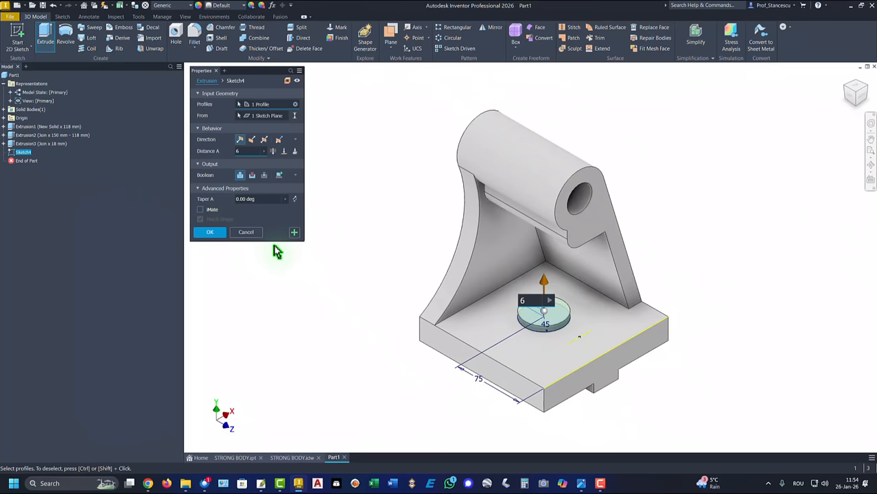
click(211, 233)
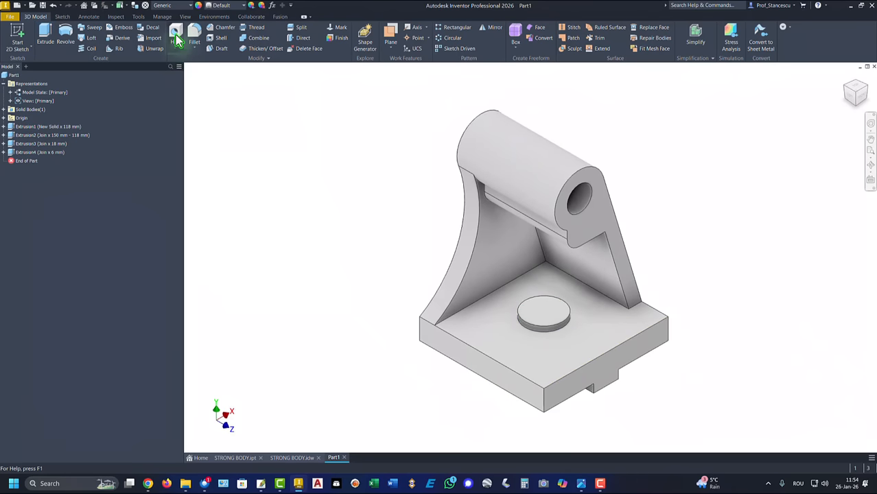
Step: Add a simple 18 mm through-all hole concentric with the round pad on the base
key(h)
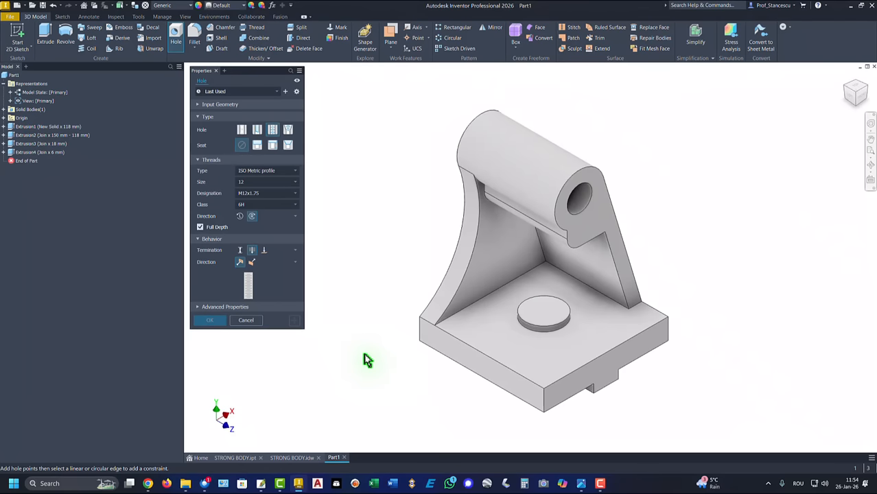
click(244, 129)
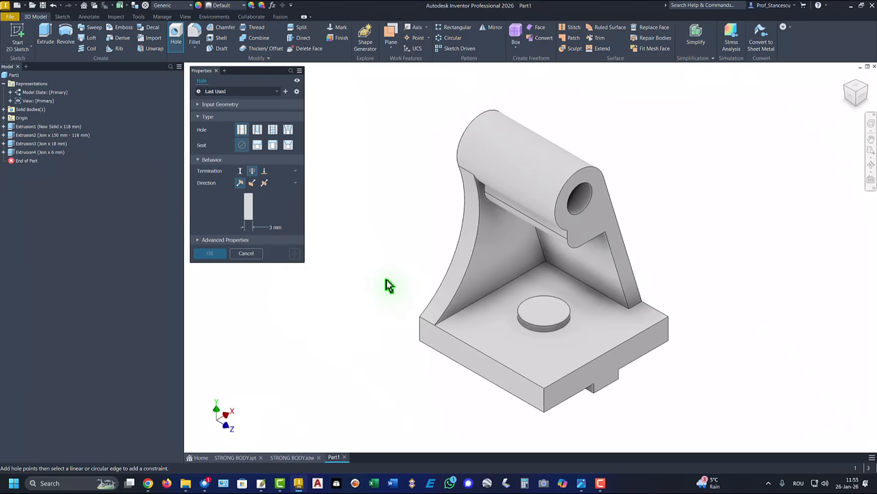
click(540, 313)
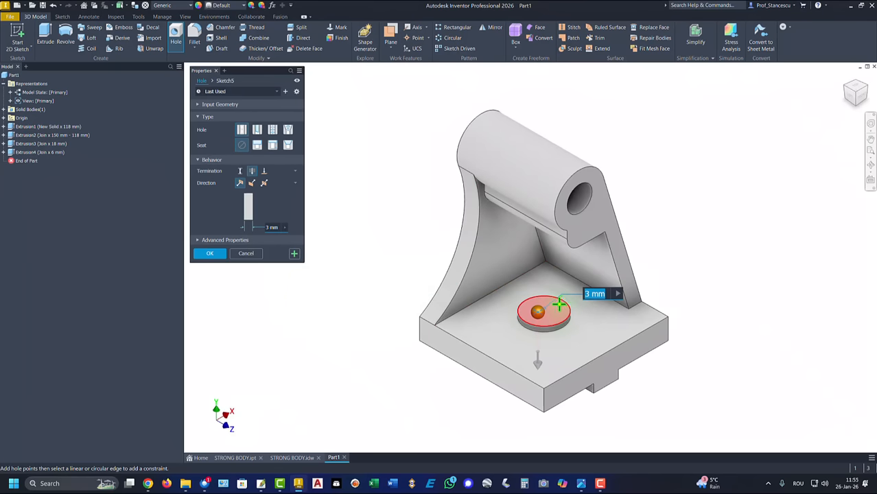
click(554, 297)
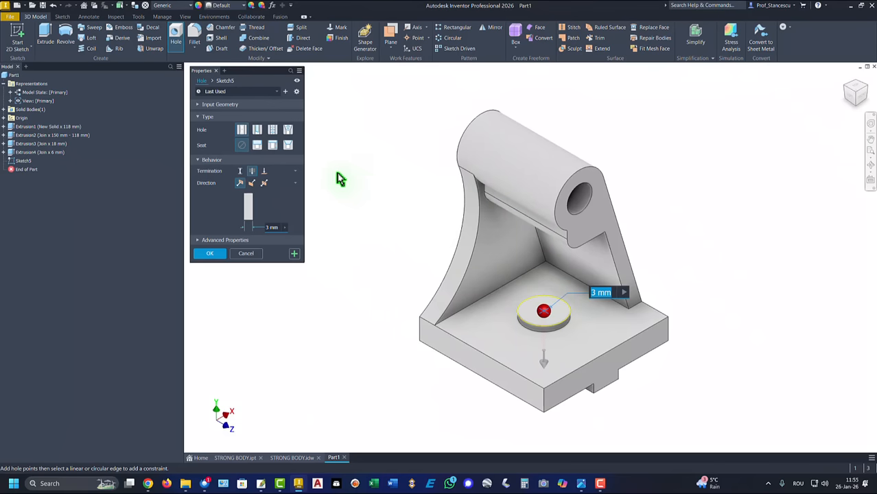
click(279, 228)
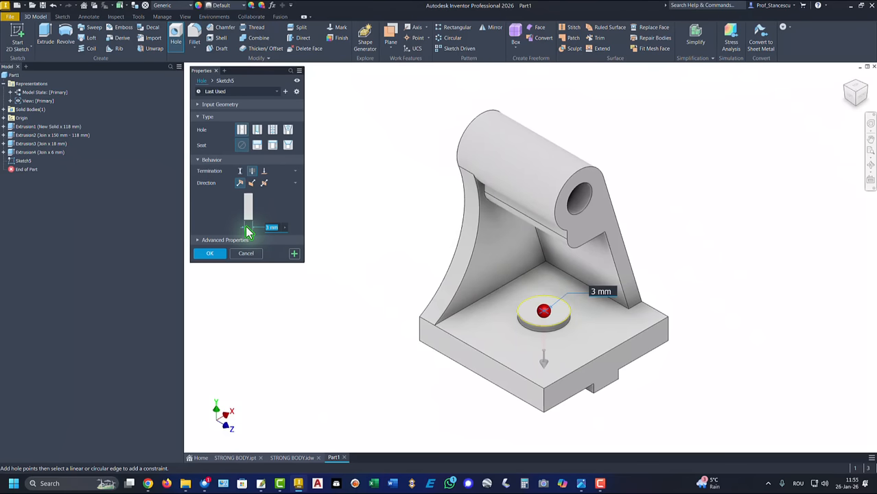
click(212, 254)
shift+middle_drag(282, 309, 529, 377)
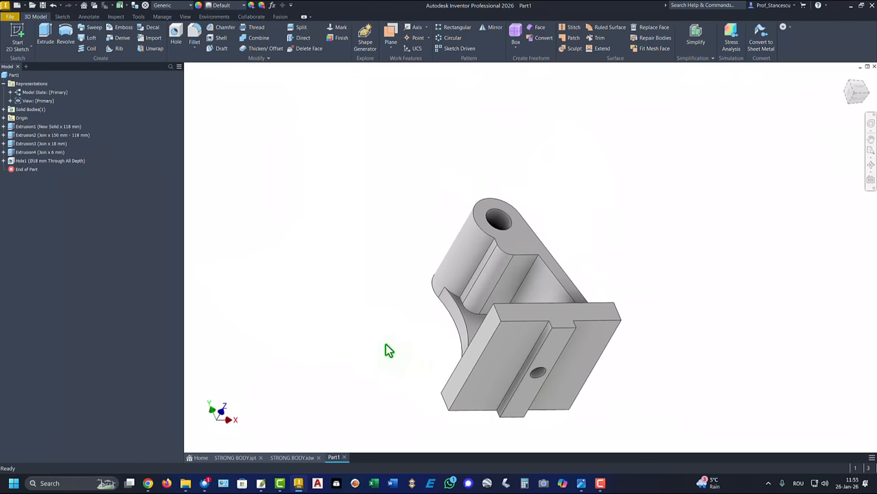
key(F6)
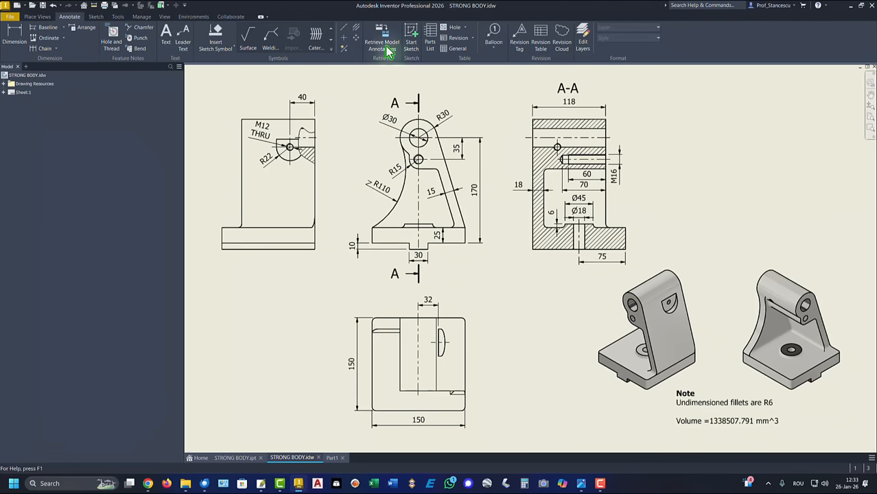
Step: Place a tapped hole concentric with the small lower lobe on the boss's front face, with distance termination, ISO Metric profile and size 16
key(ctrl+Tab)
click(179, 39)
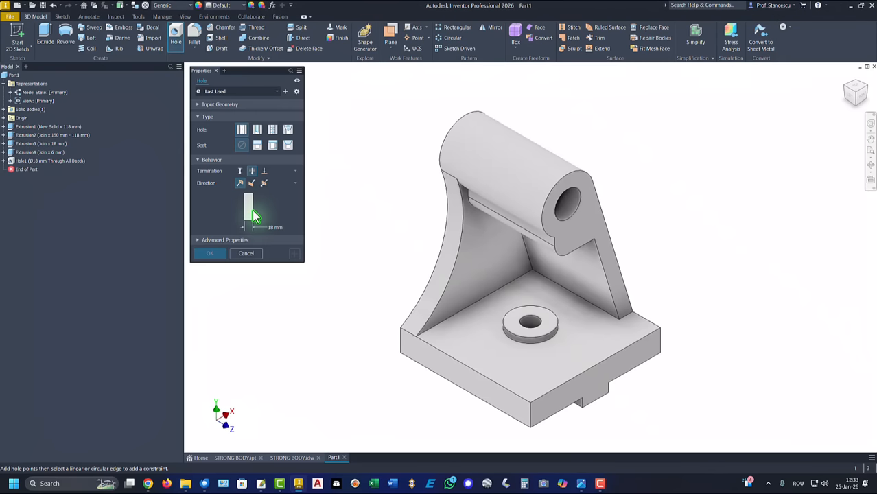
click(571, 239)
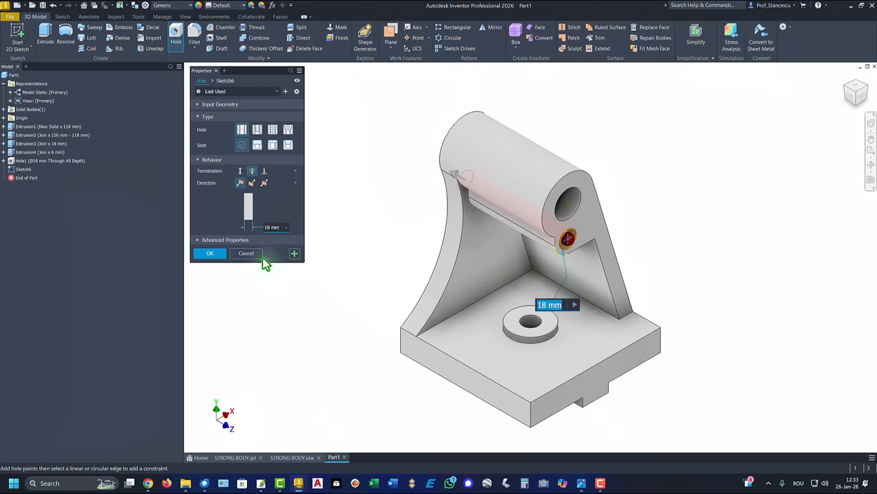
click(240, 172)
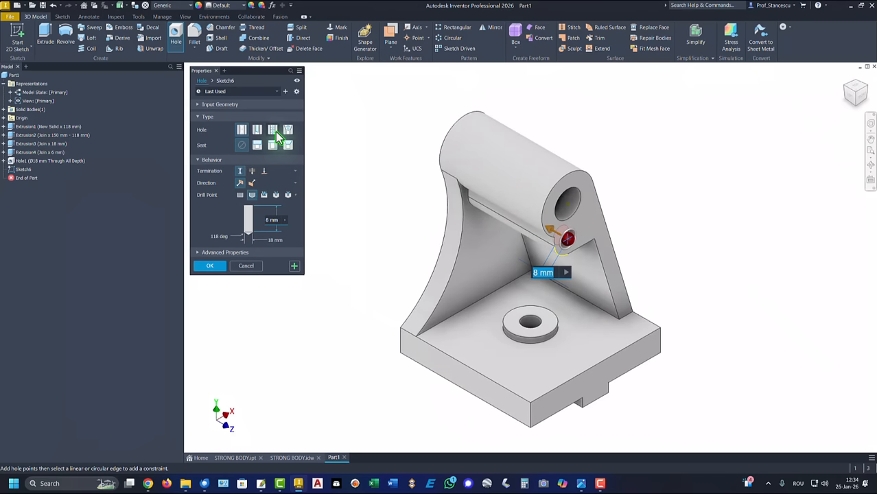
click(274, 130)
click(263, 171)
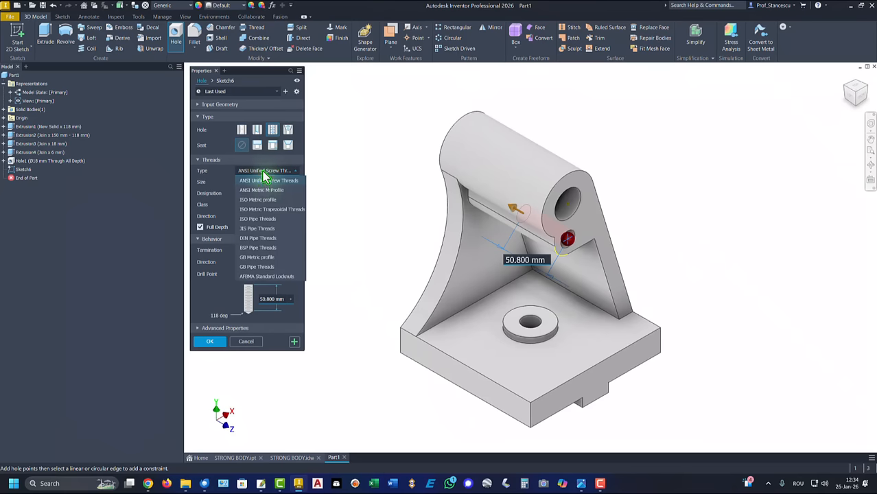
click(258, 201)
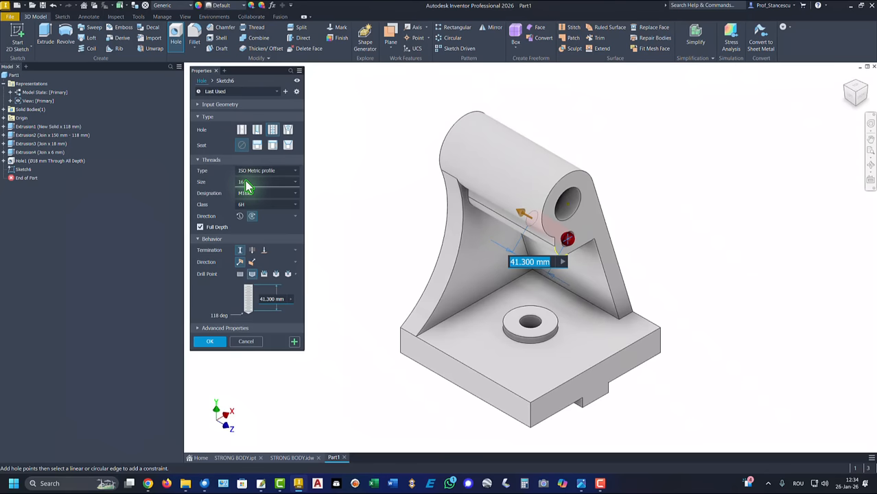
click(248, 184)
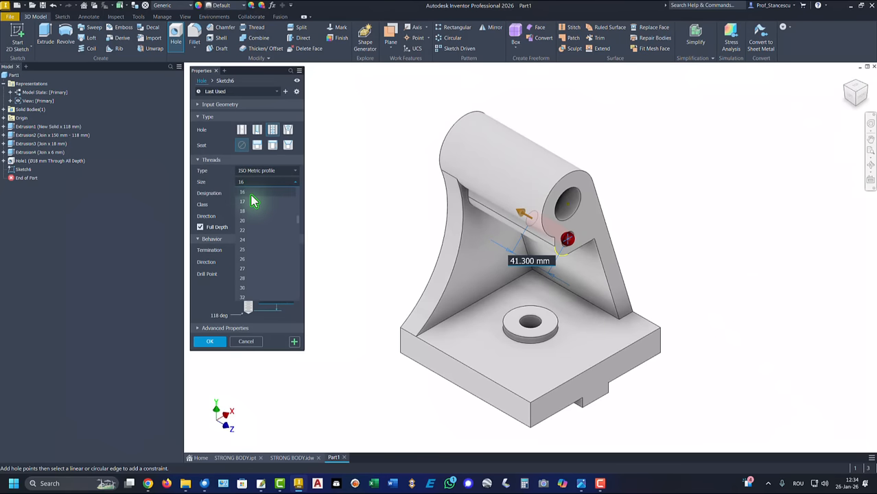
click(250, 192)
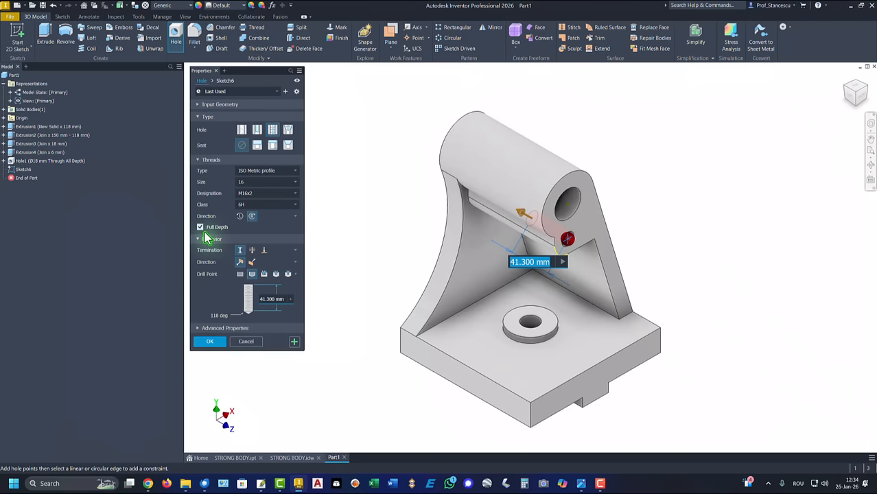
Step: Turn off full-depth threading, set the hole depth to 70 mm and the thread depth to 60 mm, and create the tapped hole
click(200, 229)
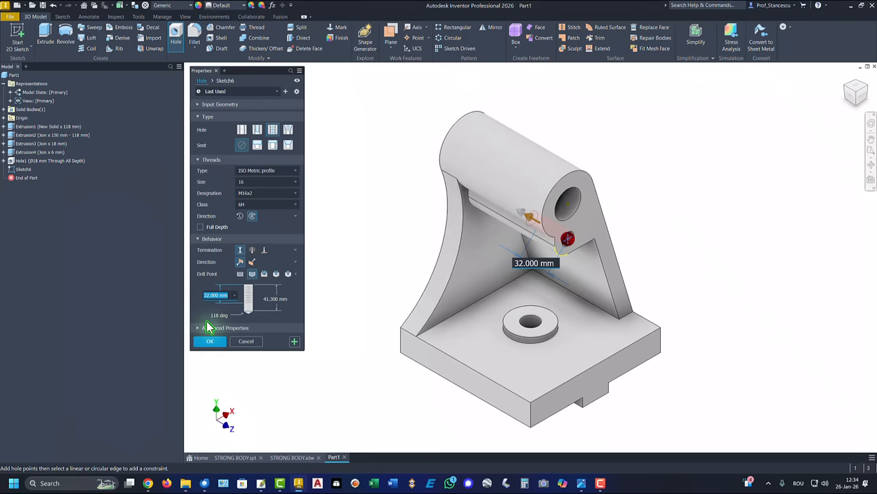
click(271, 299)
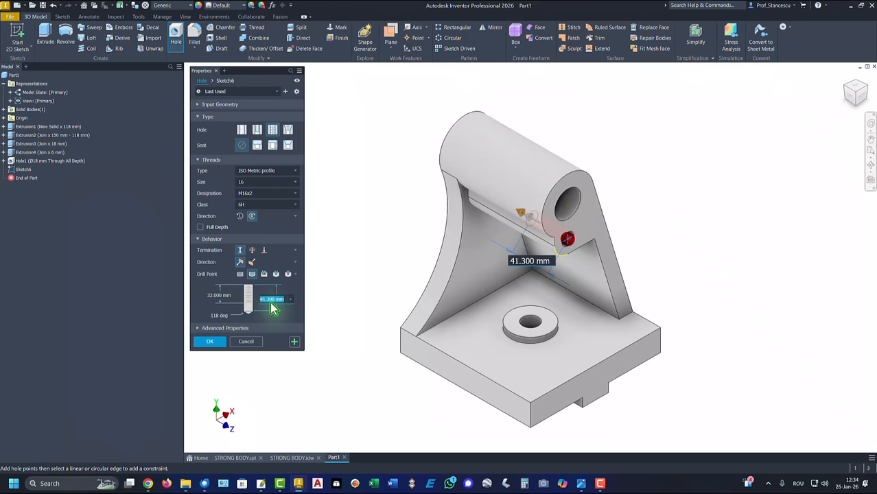
text(70)
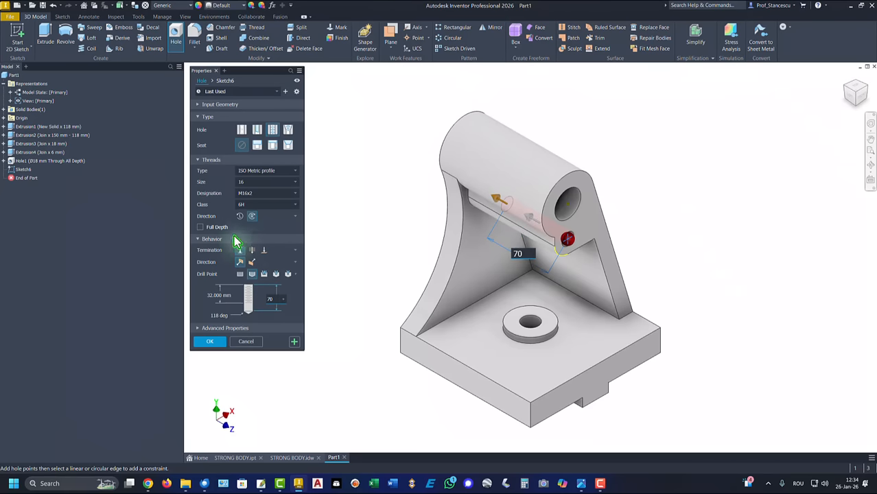
click(217, 297)
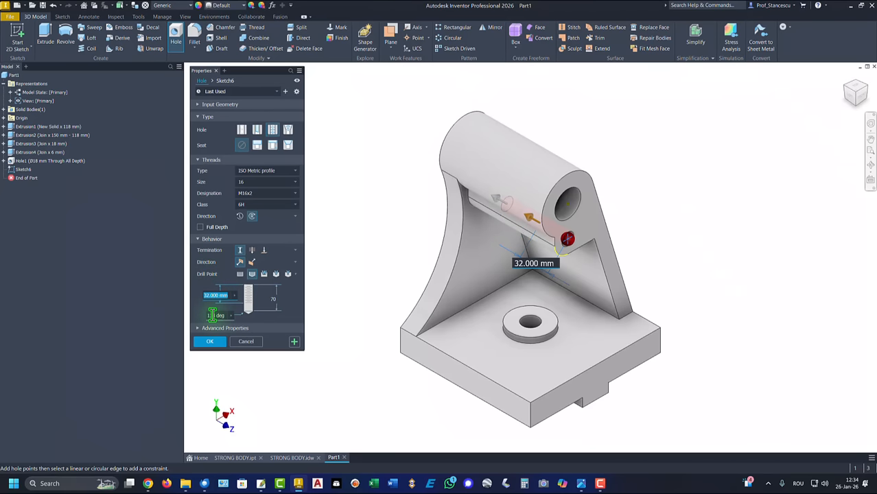
text(60)
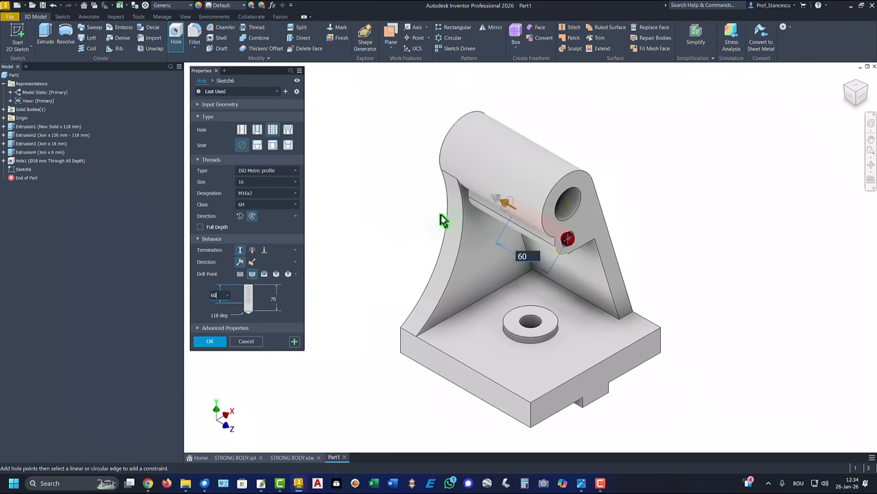
click(210, 341)
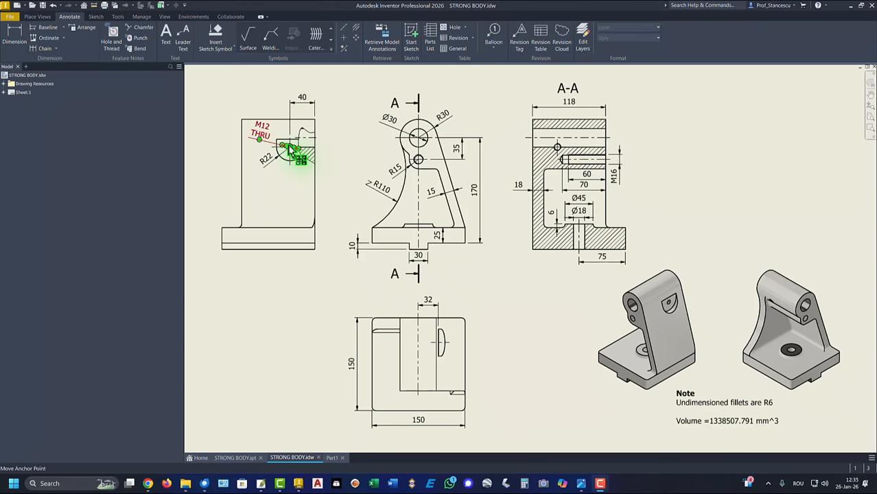
Step: Check the M12 THRU and R22 pad details in the drawing and create a work plane offset 32 mm from the YZ Plane
scroll(295, 164, up, 6)
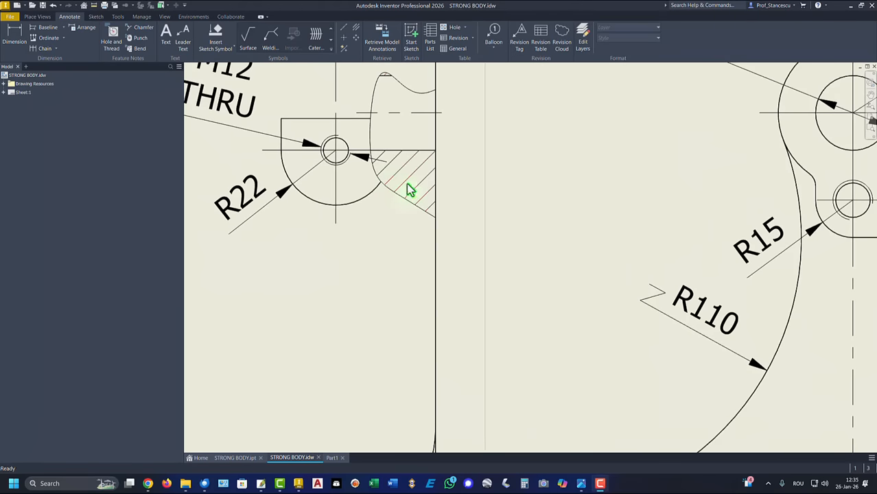
mouse_move(411, 190)
middle_down()
mouse_move(427, 249)
mouse_move(422, 236)
middle_up()
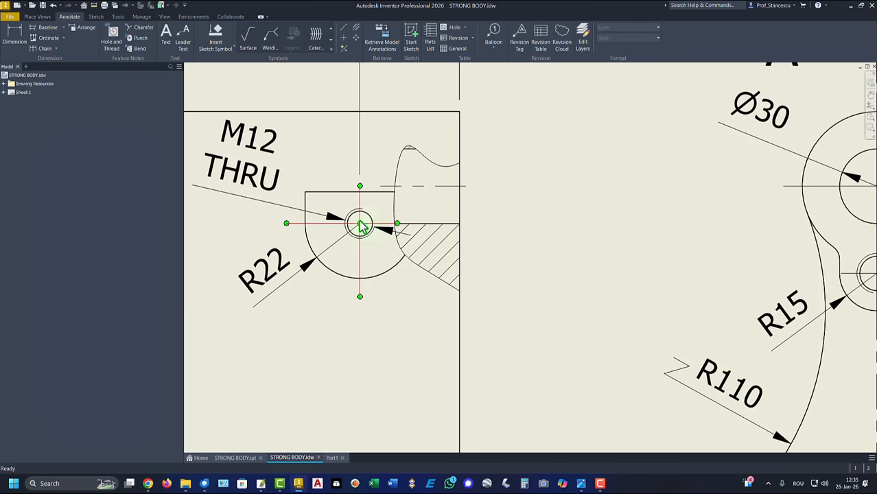
scroll(361, 231, up, 5)
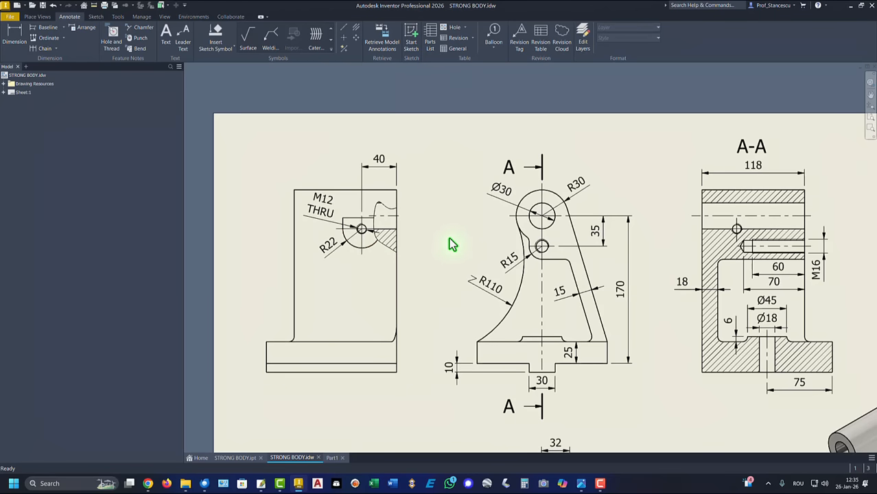
key(Home)
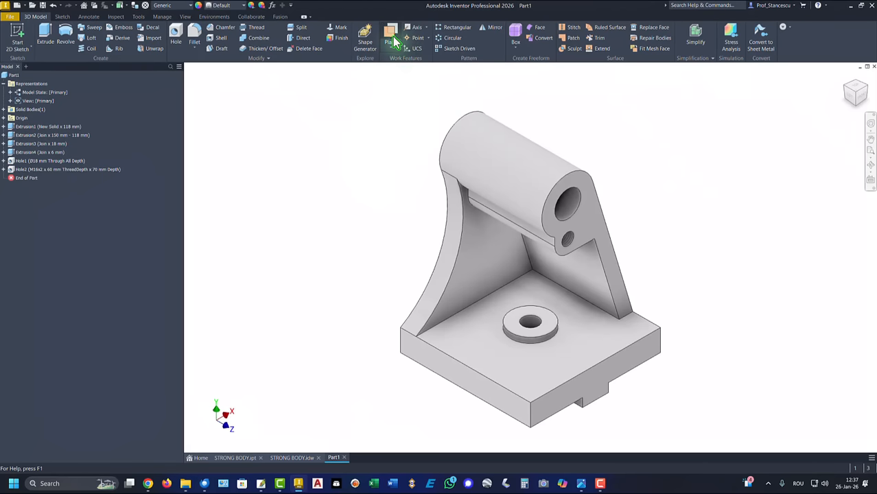
click(393, 40)
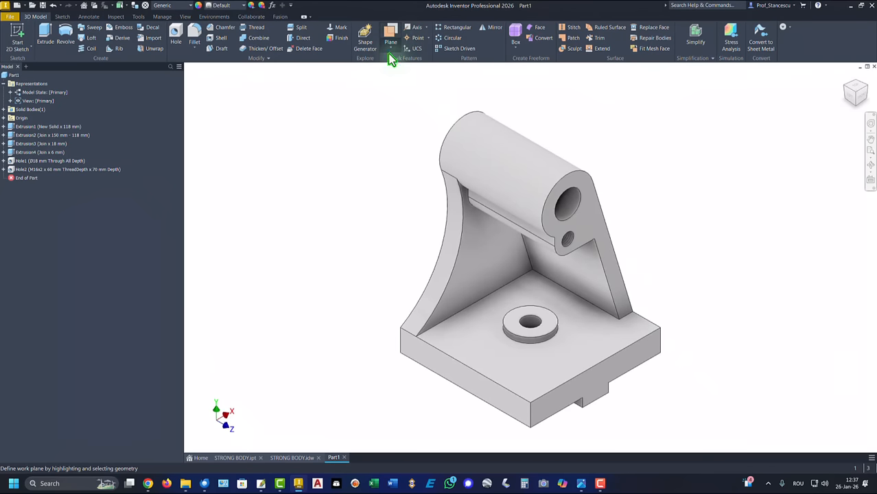
click(4, 119)
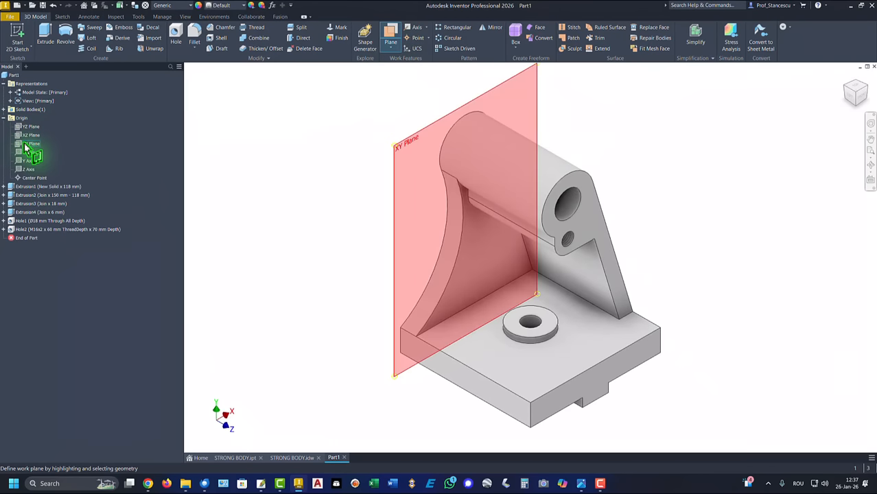
click(28, 126)
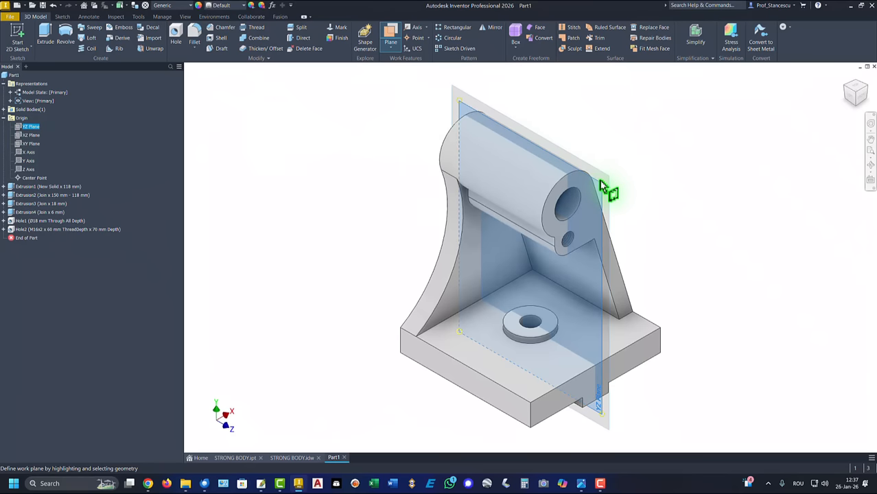
drag(601, 184, 616, 171)
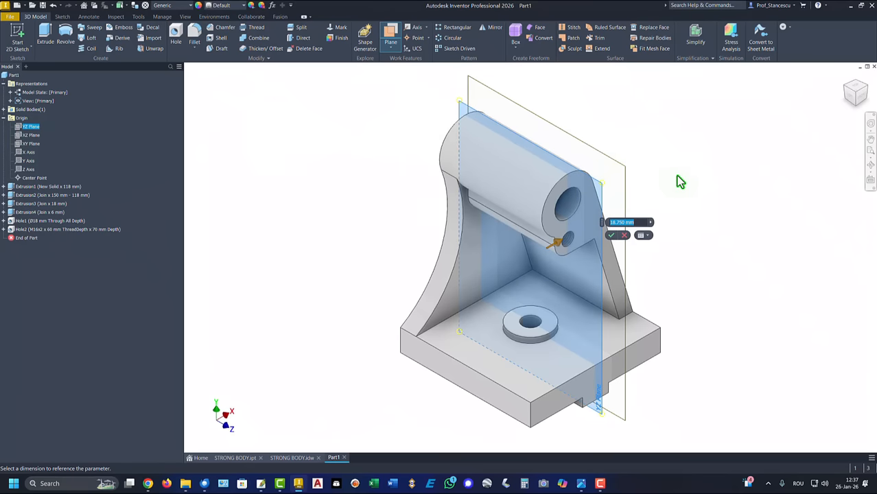
text(32)
key(Return)
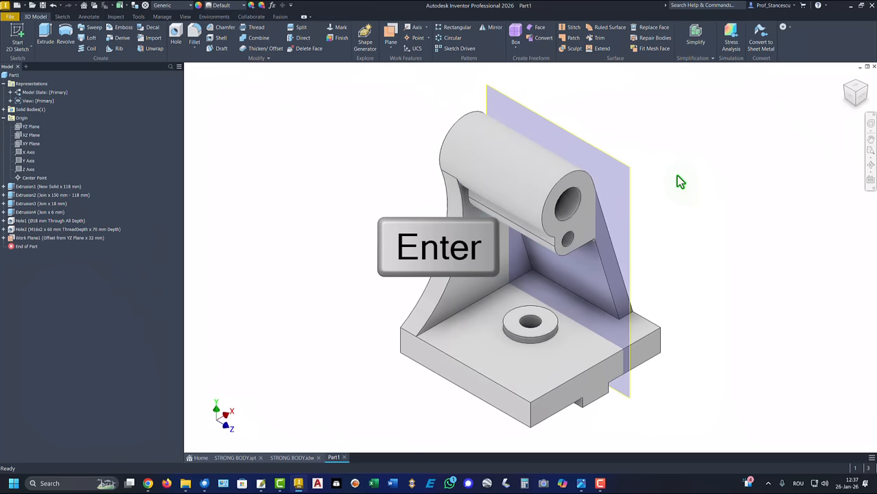
Step: Start a sketch on the offset work plane with sliced graphics and project the boss's topmost edge into it
shift+middle_drag(678, 176, 617, 171)
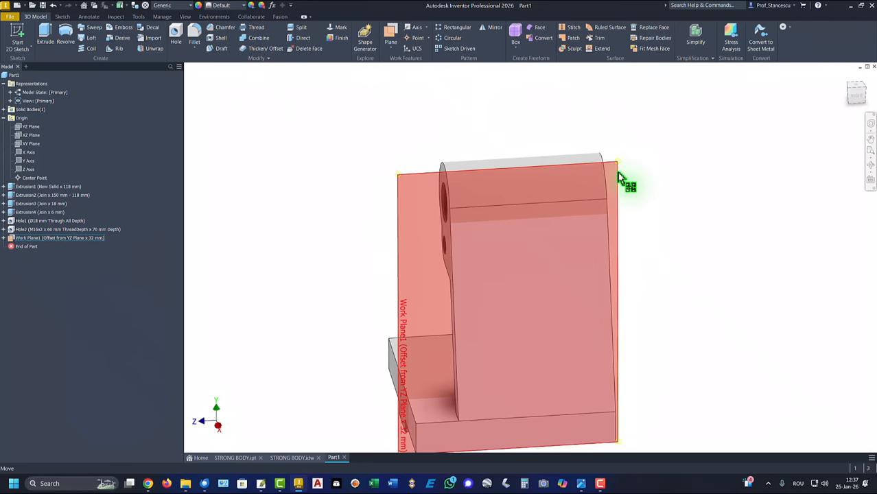
click(621, 180)
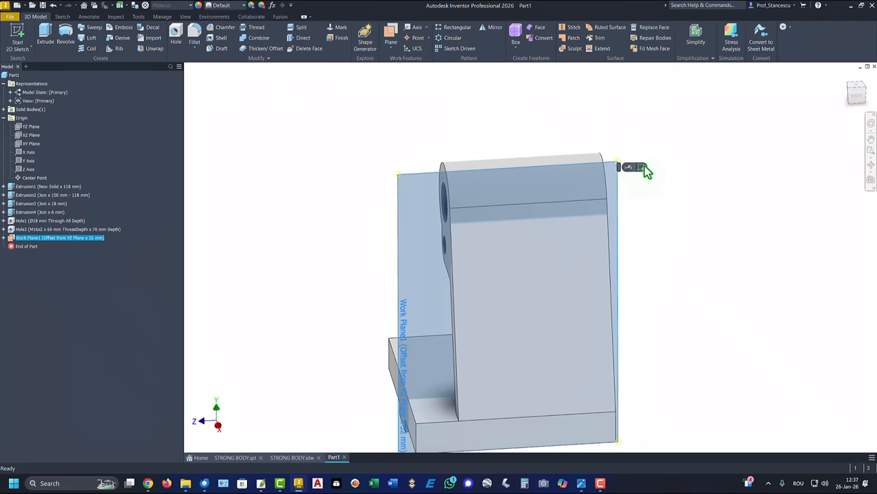
click(642, 168)
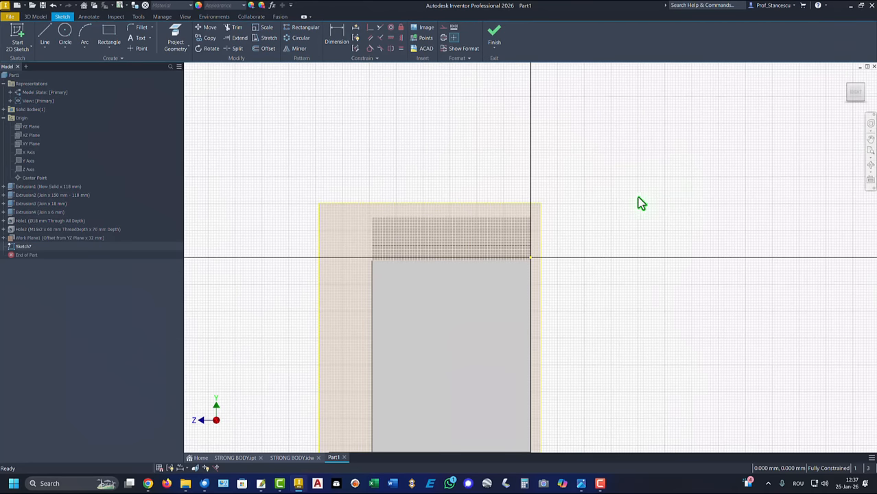
key(F7)
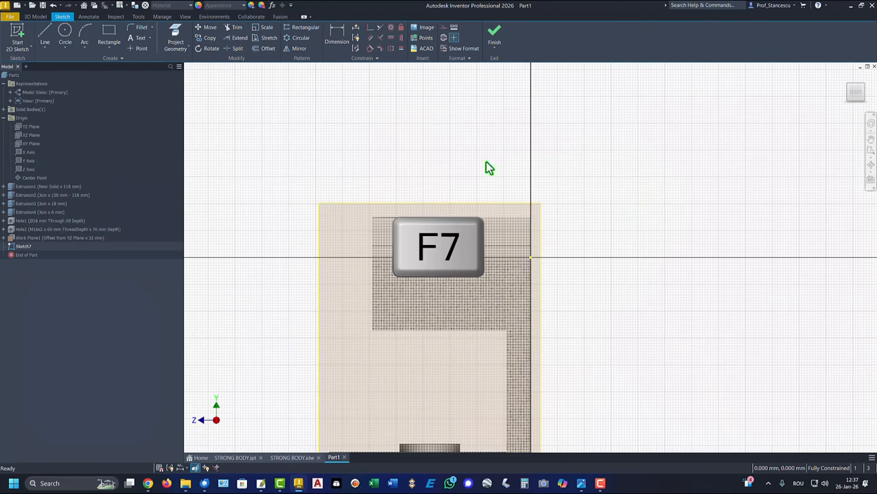
click(165, 53)
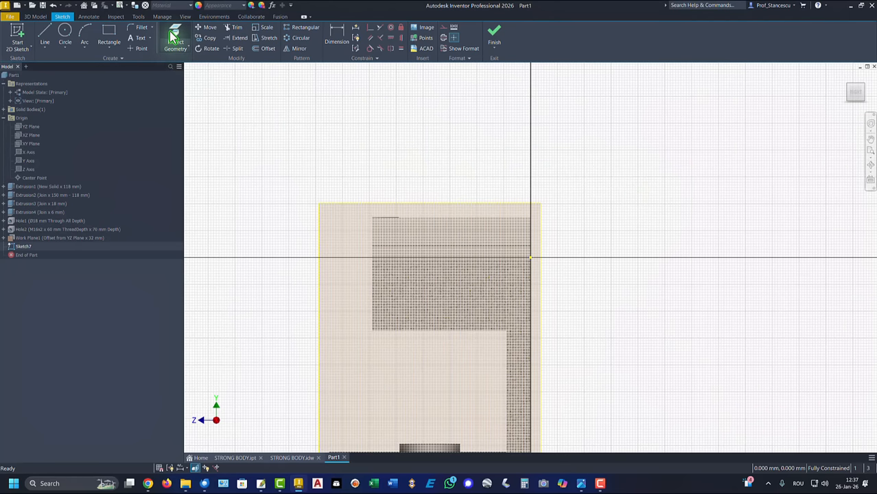
click(461, 226)
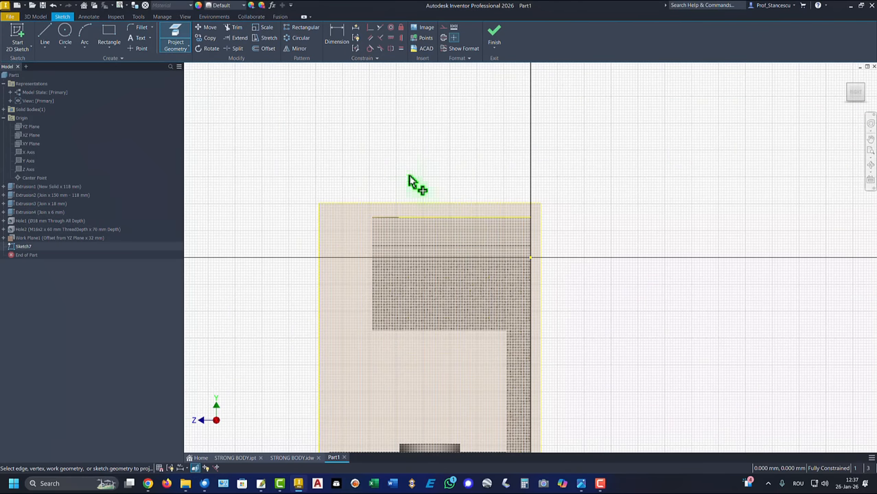
Step: Sketch a U-shaped profile hanging from the projected top edge, with two vertical lines joined by a tangent arc of about 17 mm radius
click(45, 35)
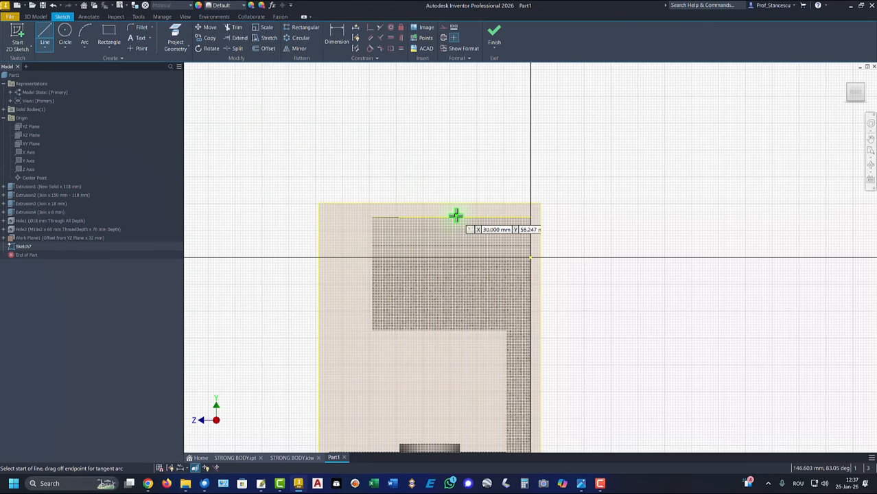
click(456, 242)
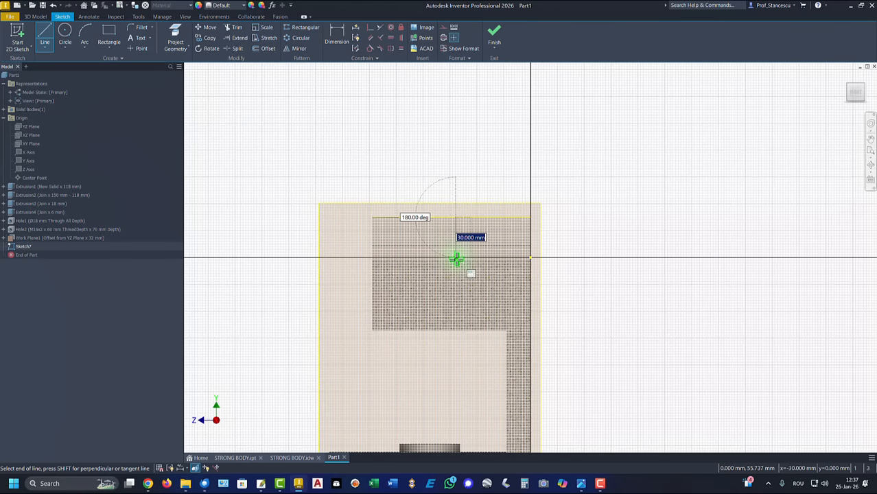
click(456, 264)
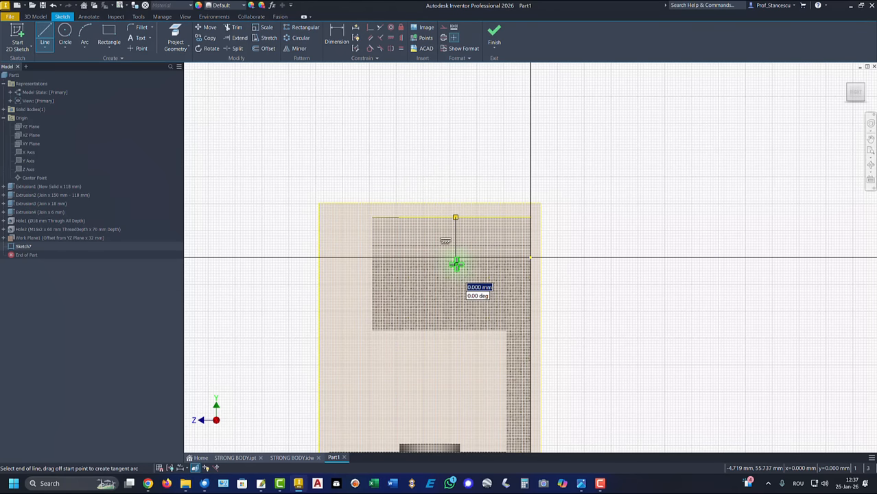
drag(456, 264, 503, 266)
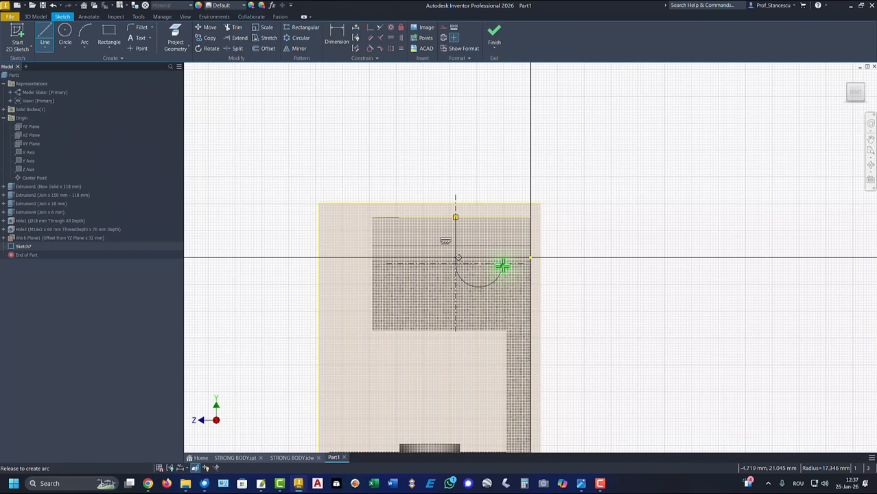
drag(503, 266, 503, 266)
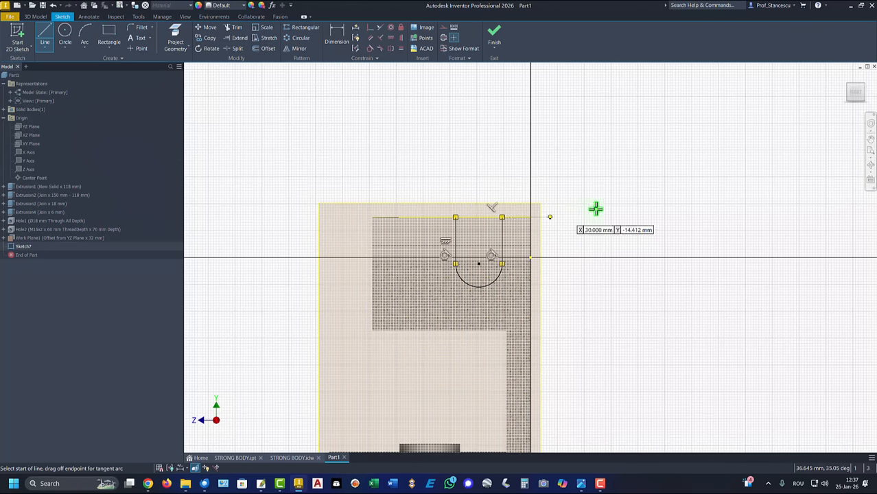
key(Escape)
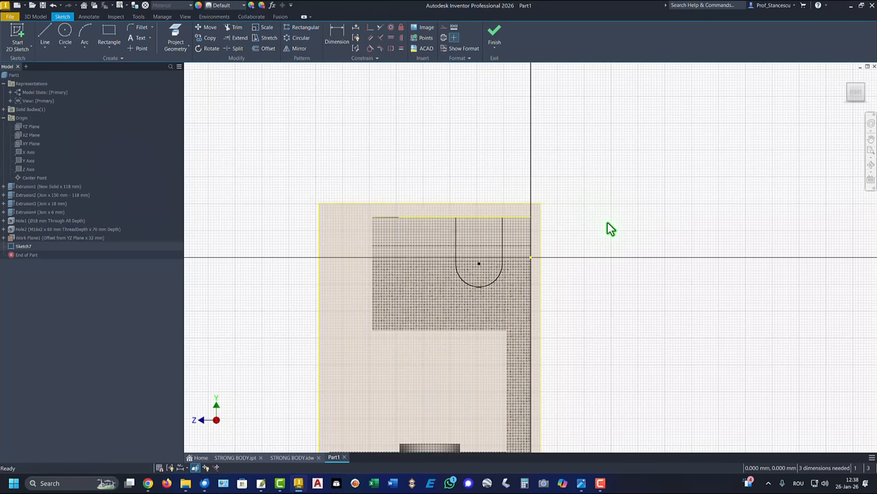
key(F5)
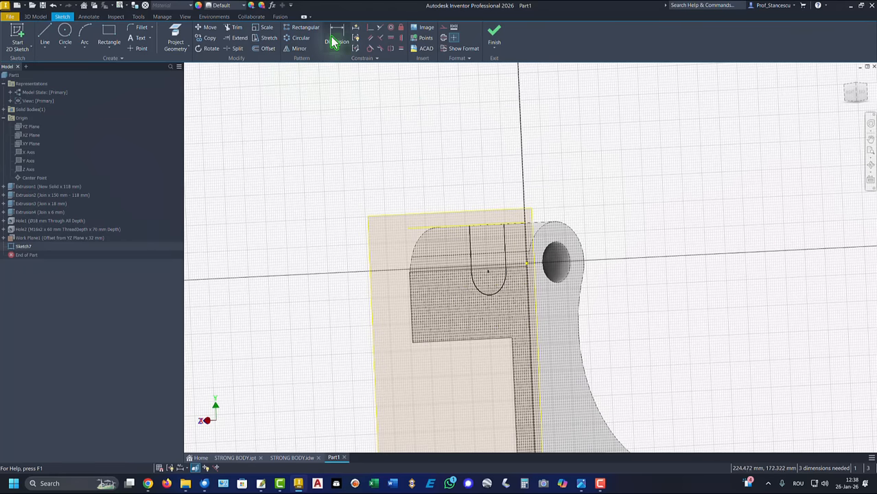
Step: Project the boss bore's circular edge and align the arc's centre with the lower end of that projected line using a Vertical constraint
click(176, 38)
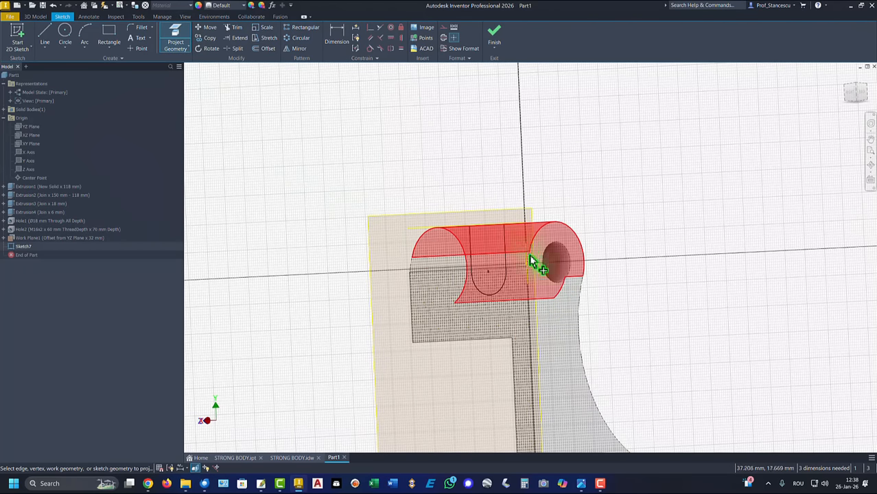
mouse_move(635, 192)
shift+middle_down()
mouse_move(525, 103)
mouse_move(422, 87)
mouse_move(376, 44)
shift+middle_up()
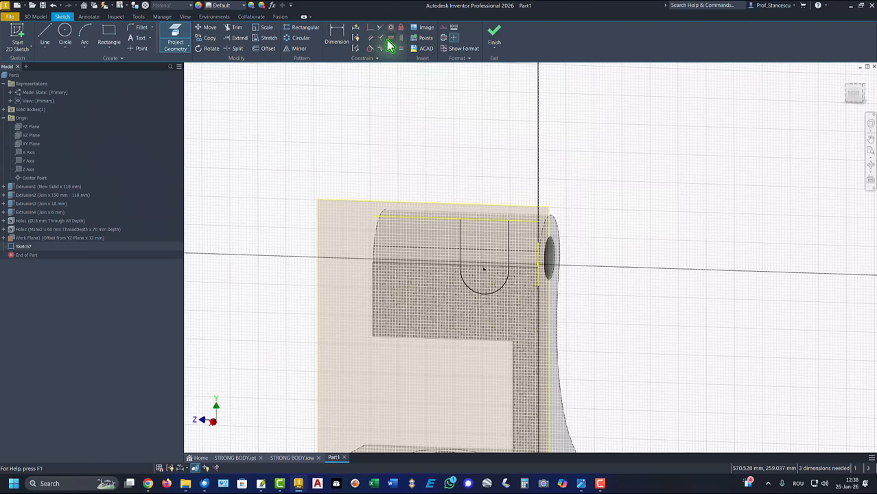
click(390, 41)
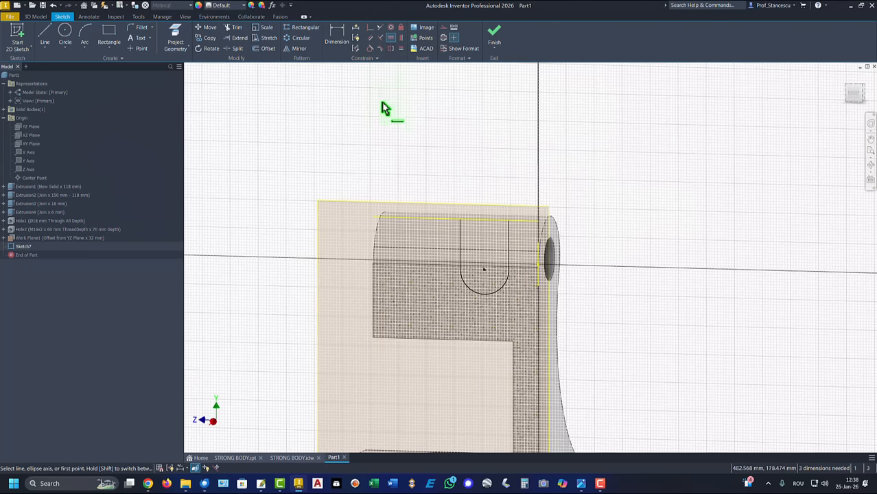
click(401, 39)
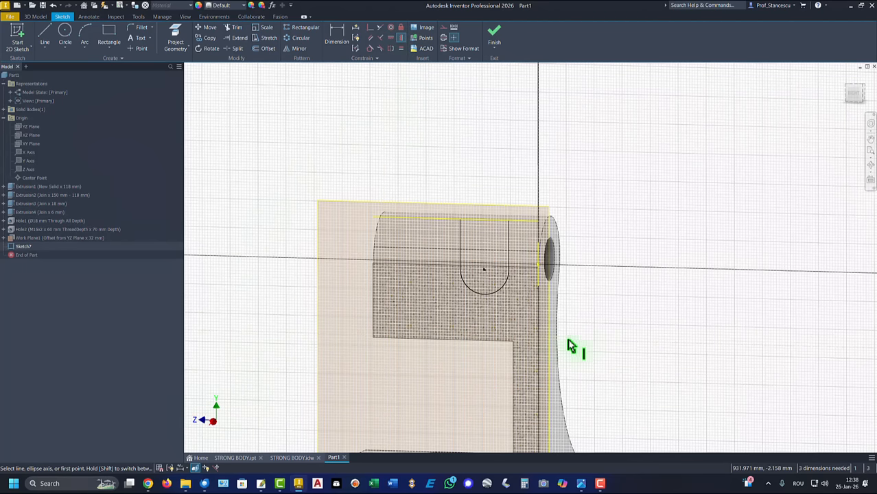
shift+middle_drag(568, 341, 540, 294)
click(547, 296)
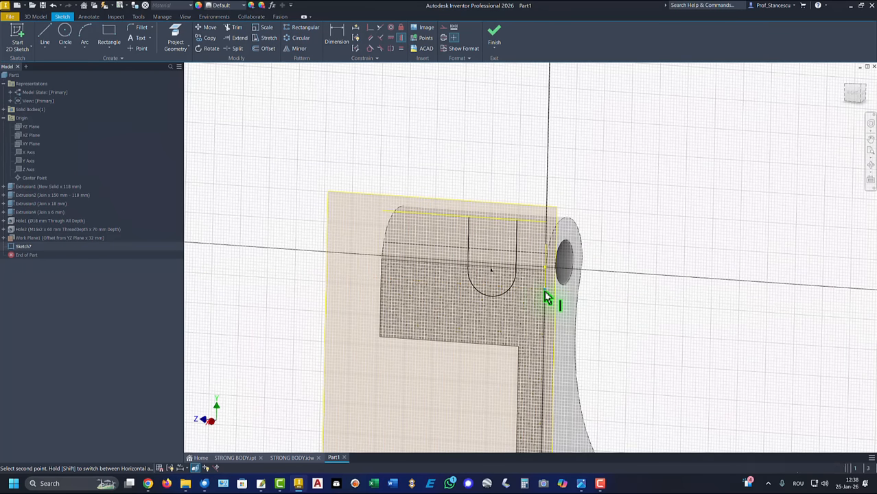
click(492, 278)
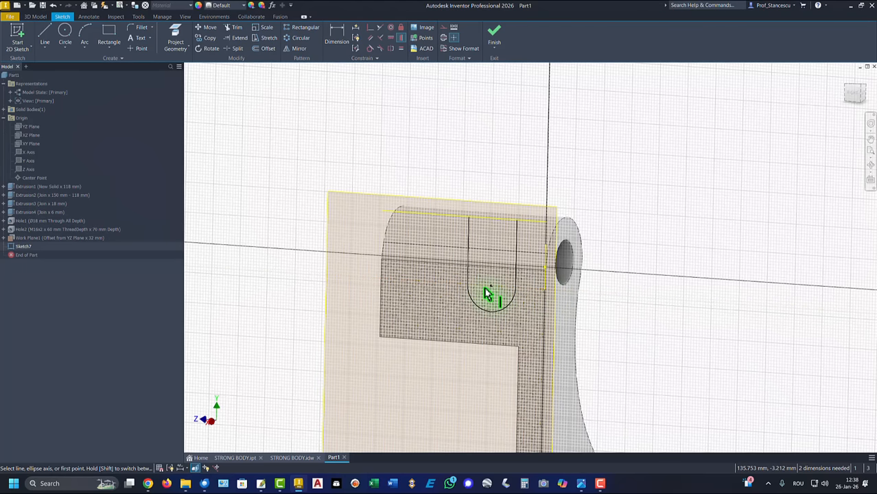
Step: Dimension the arc's radius as 22 mm and its centre 40 mm from the projected bore edge, and finish the sketch
click(338, 40)
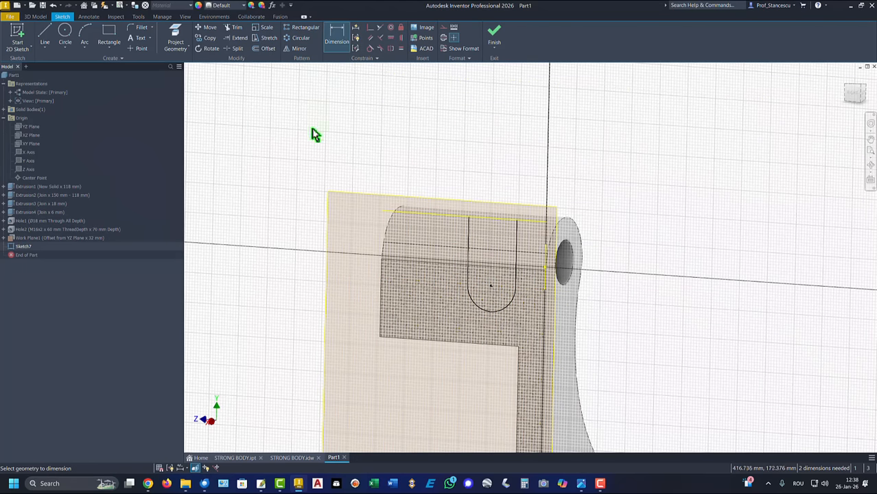
click(480, 310)
click(454, 317)
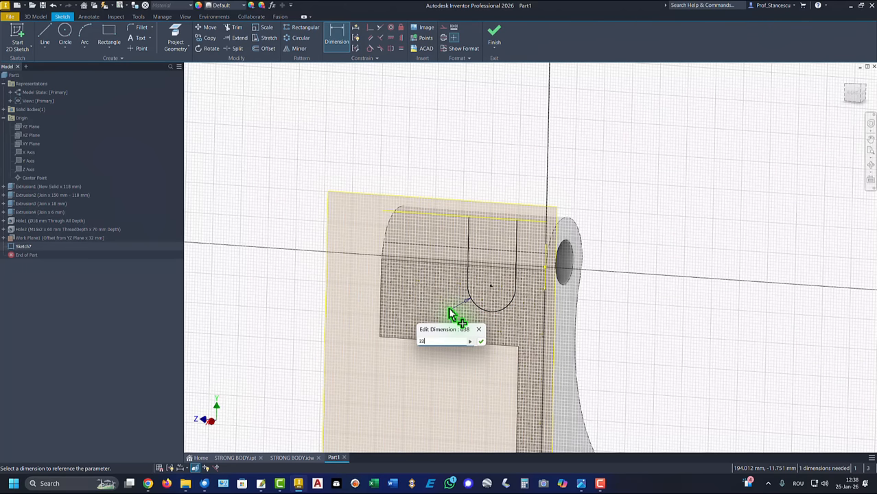
key(Return)
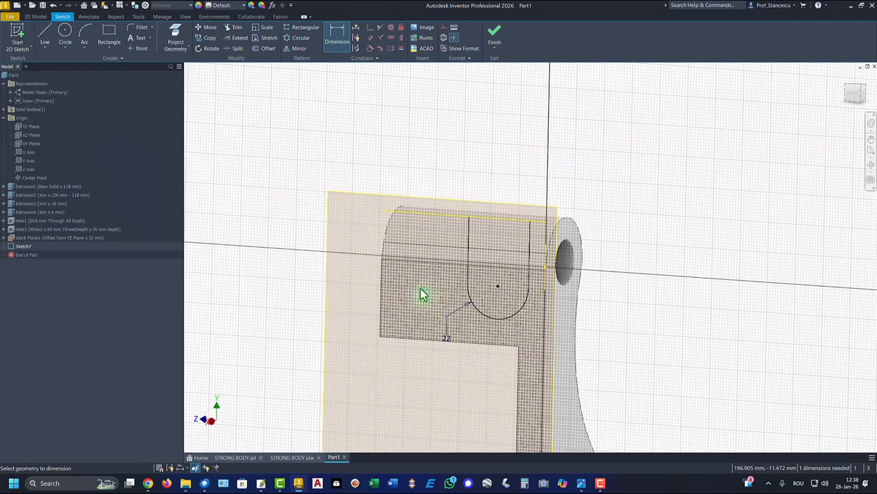
click(498, 288)
click(546, 278)
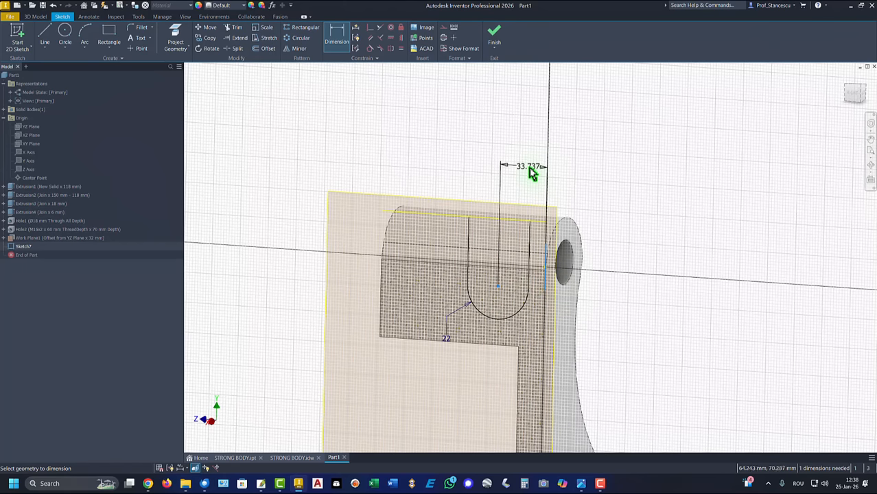
click(532, 173)
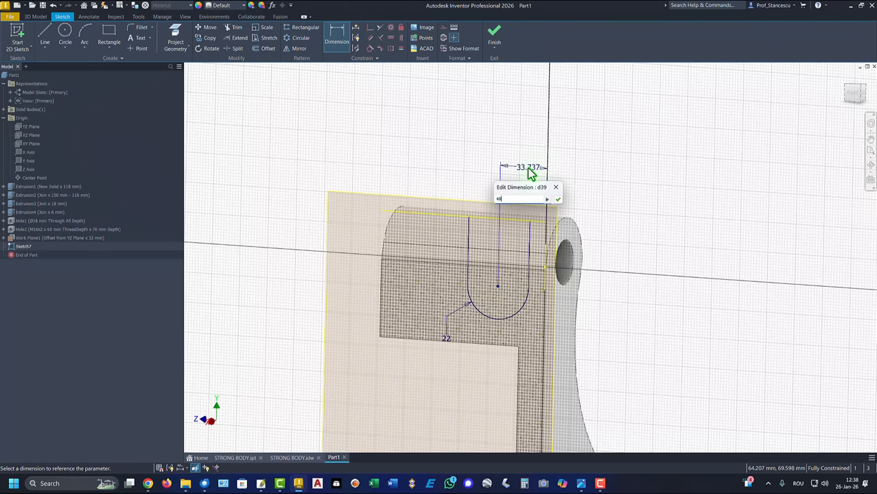
key(Return)
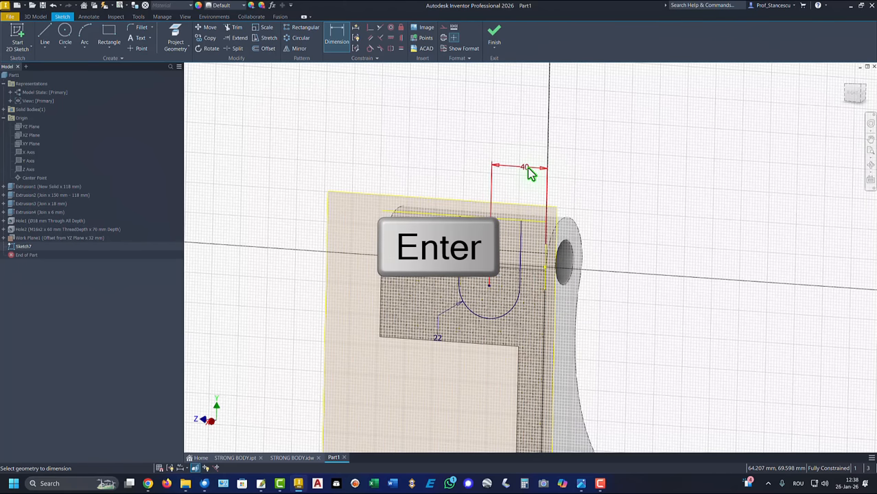
click(494, 33)
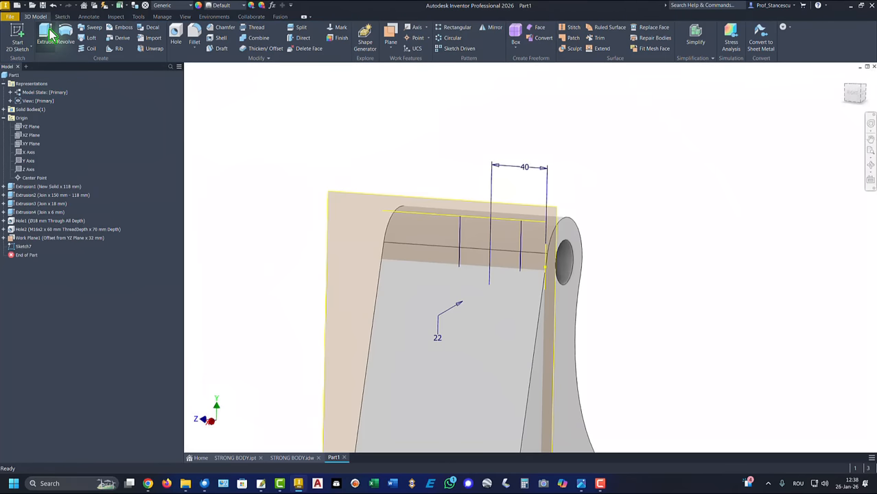
Step: Extrude the U-shaped profile as a through-all cut outward from the boss side and hide the offset work plane
click(47, 34)
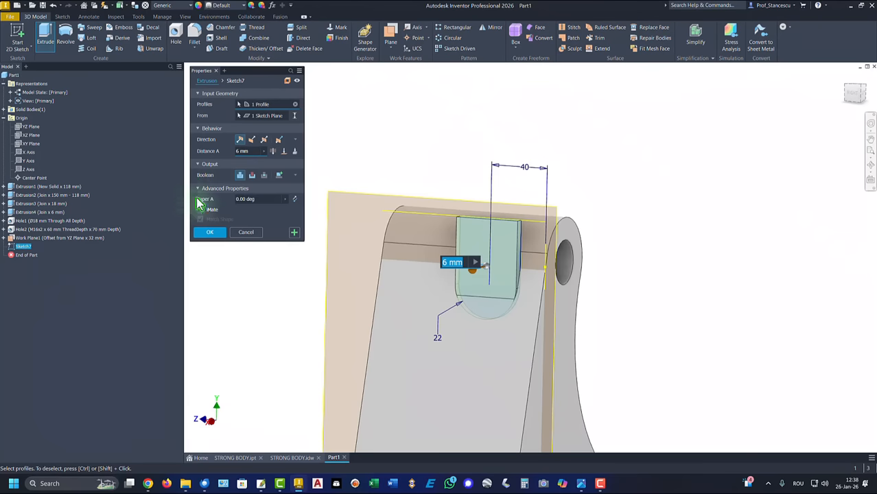
click(251, 176)
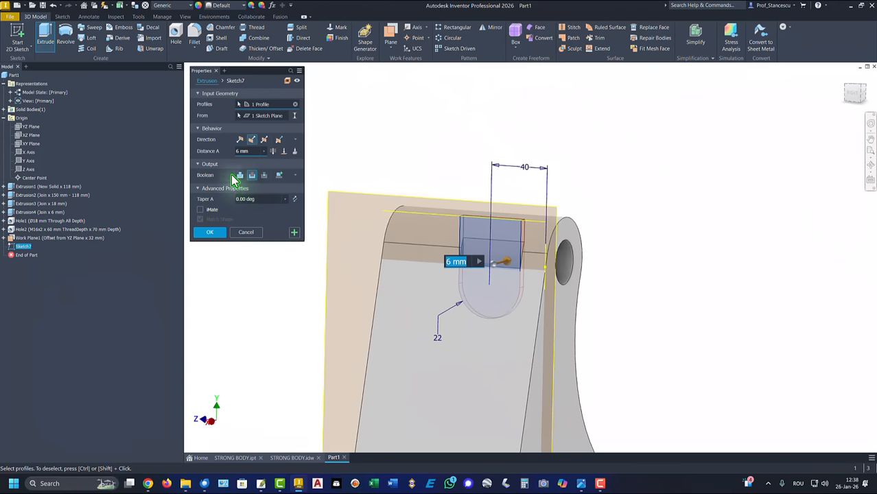
click(240, 141)
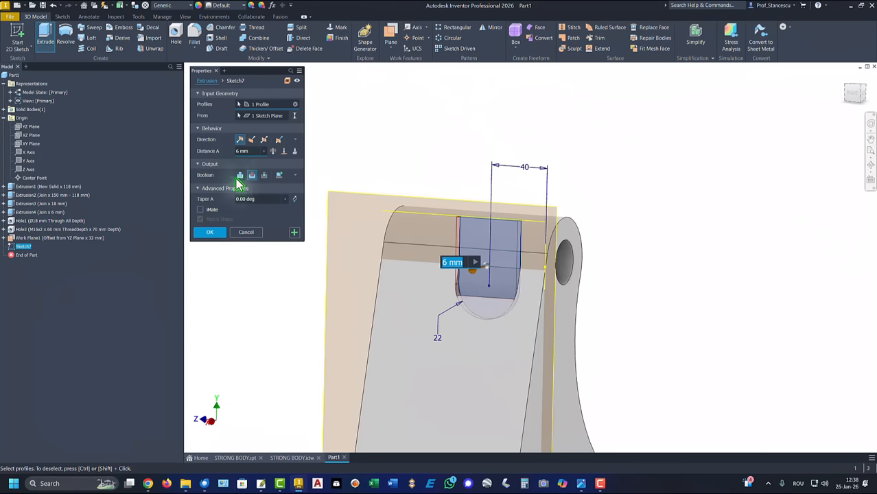
click(273, 152)
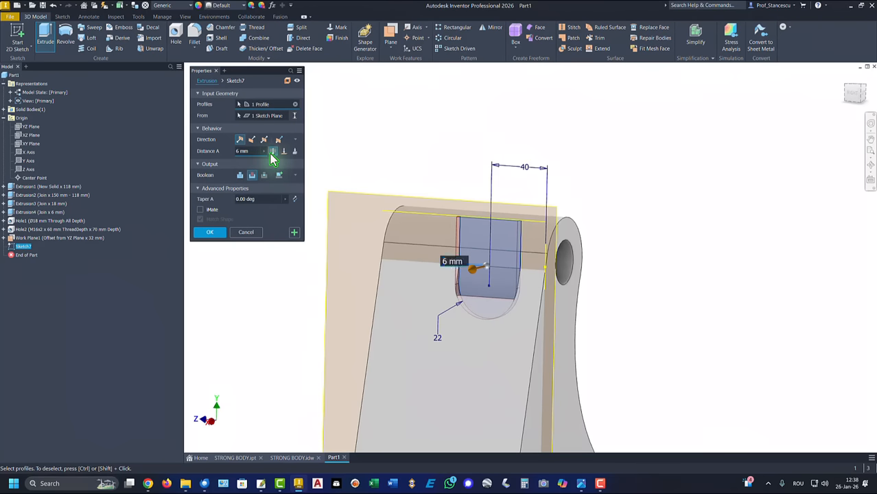
click(209, 232)
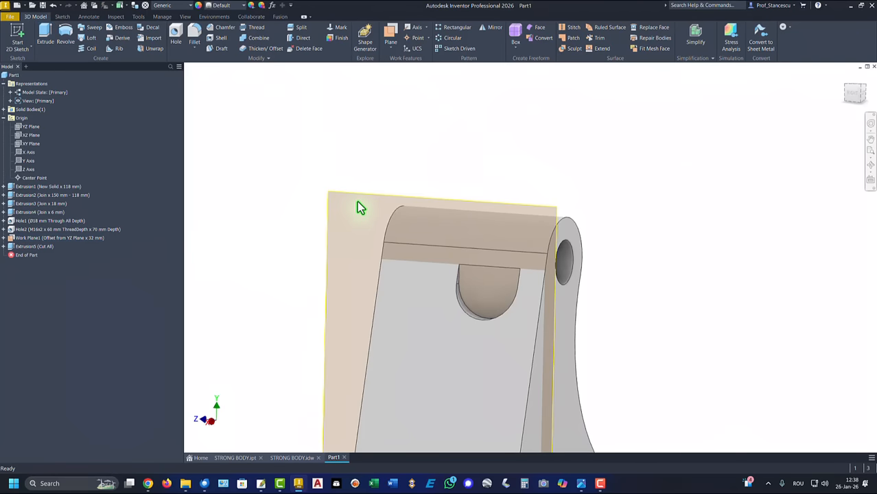
right_click(372, 201)
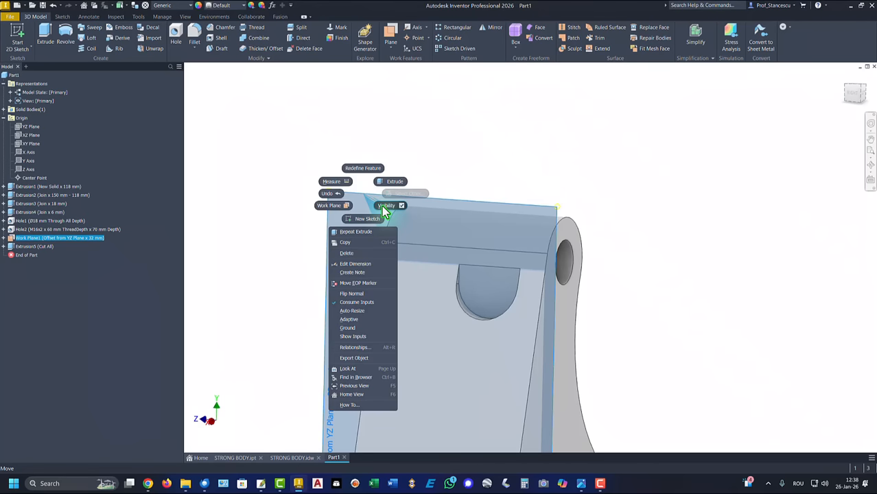
click(382, 205)
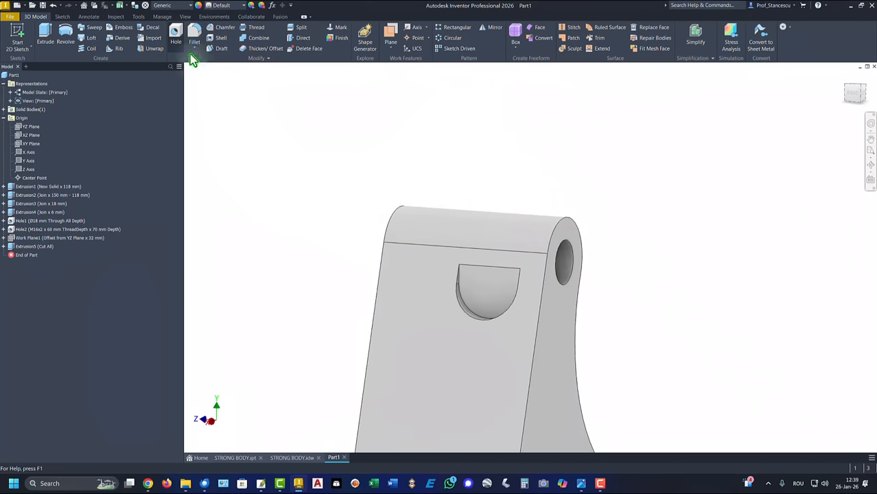
Step: Place a tapped hole on the new recess's flat face, concentric with the recess's rounded edge
click(178, 40)
click(492, 296)
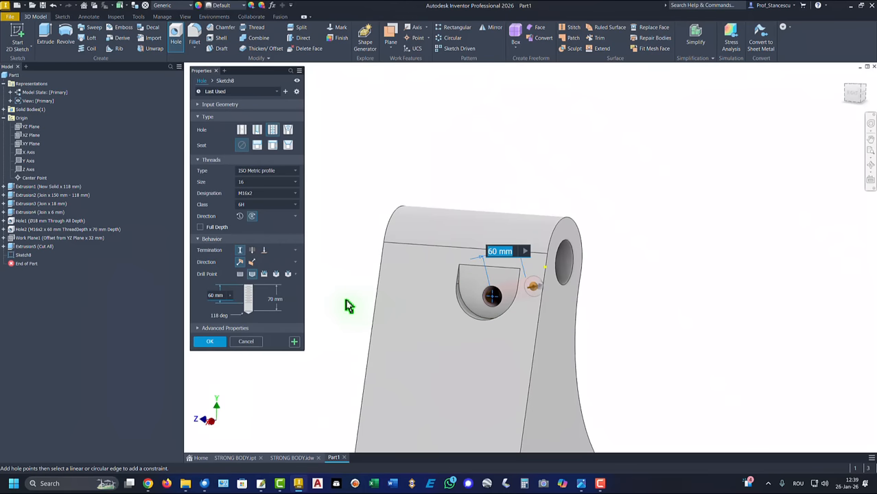
click(463, 302)
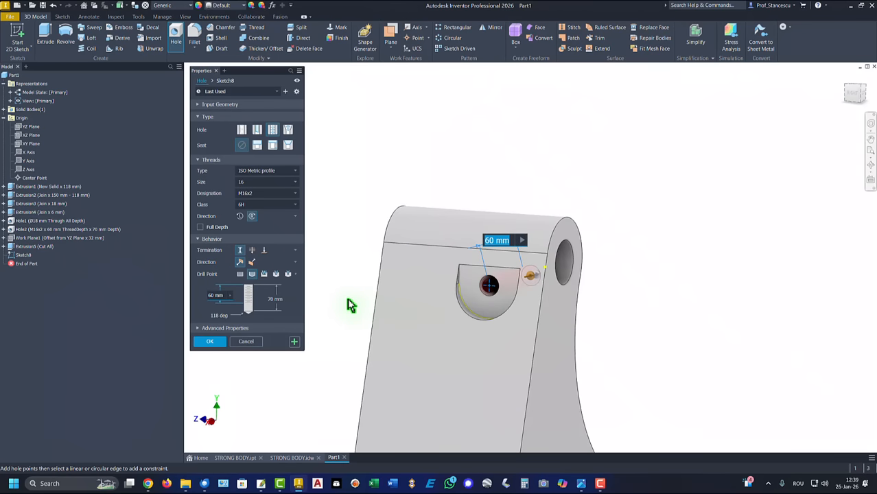
Step: Set the tapped hole to size 12 with through-all termination and full-depth threading, create it and restore the home view
click(247, 184)
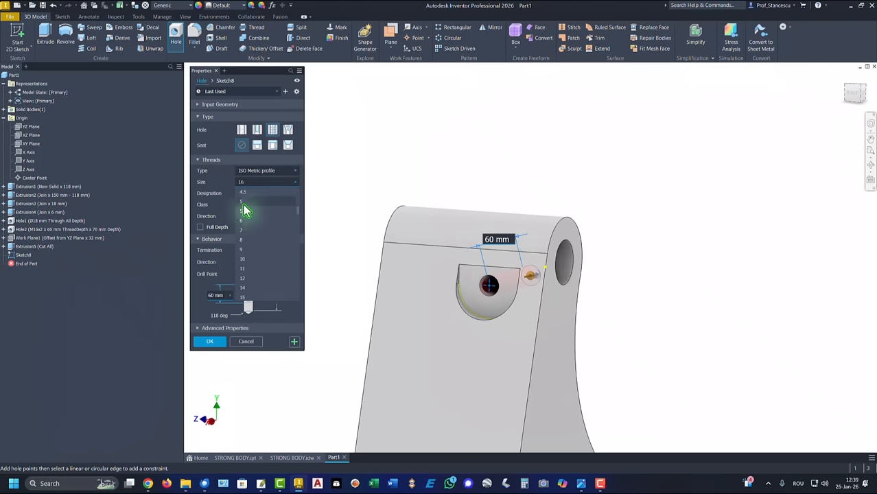
click(246, 279)
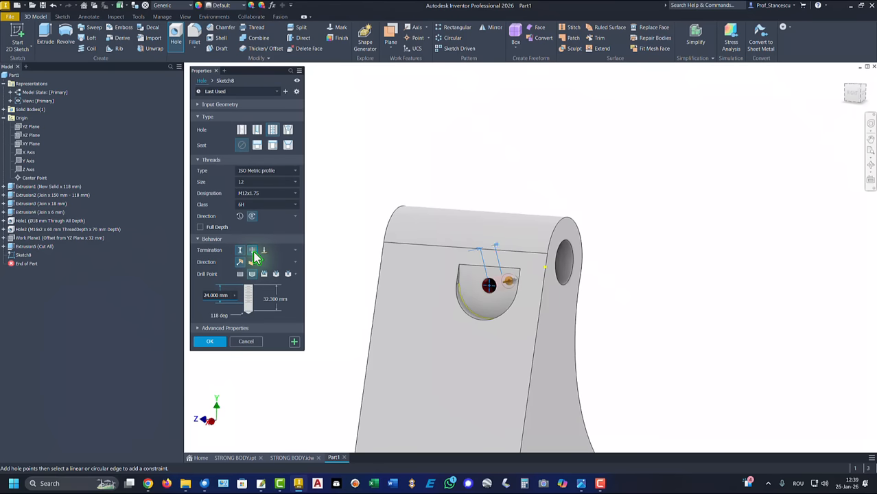
click(253, 251)
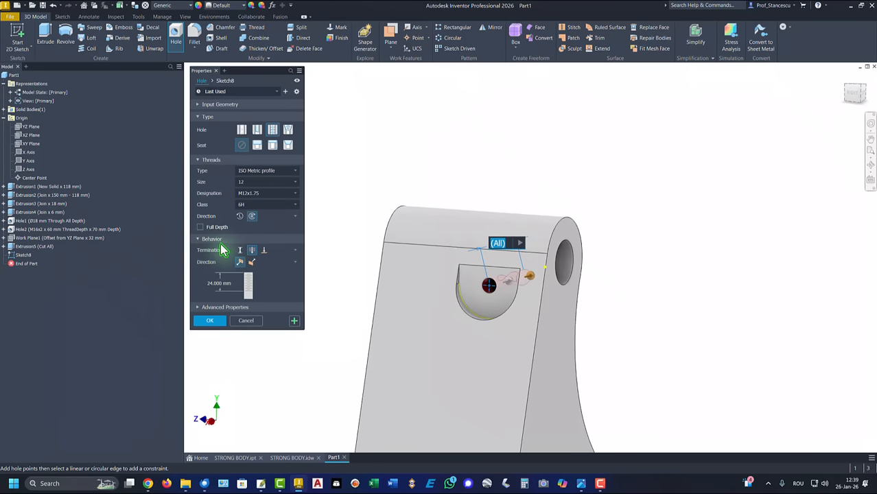
click(216, 228)
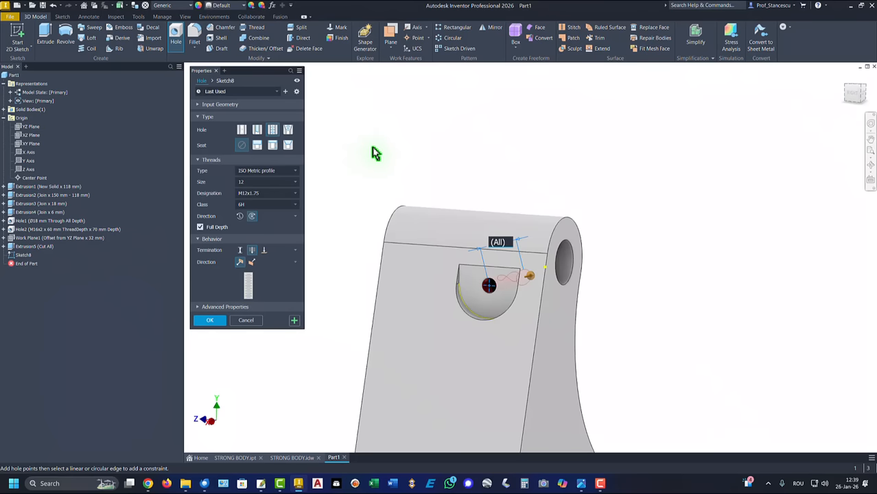
shift+middle_drag(374, 152, 295, 317)
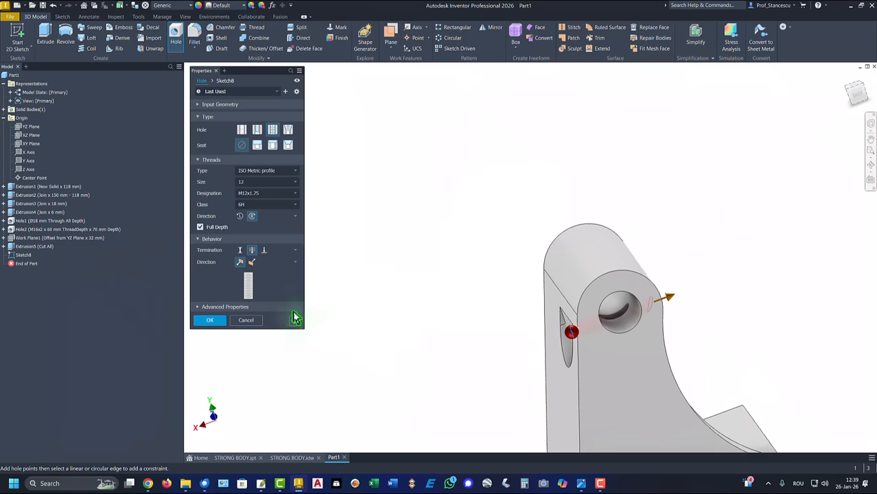
click(209, 320)
key(F6)
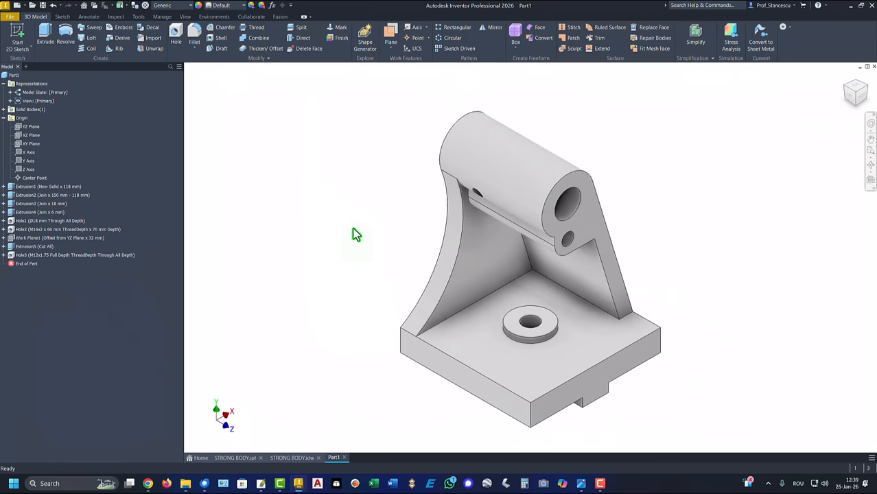
Step: Check the drawing's fillet note and start a 6 mm fillet on the edges where the cylinder meets the lower pad and the pad meets the sloped rib
click(293, 457)
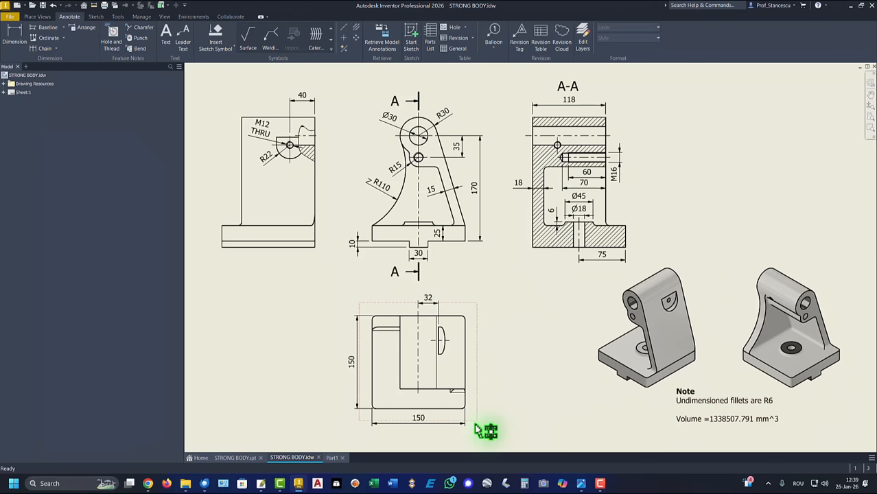
click(334, 458)
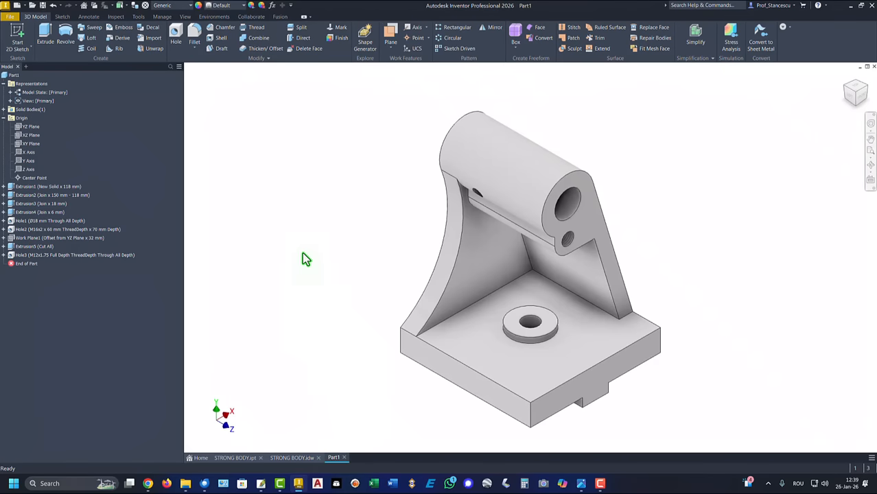
shift+middle_drag(421, 285, 484, 159)
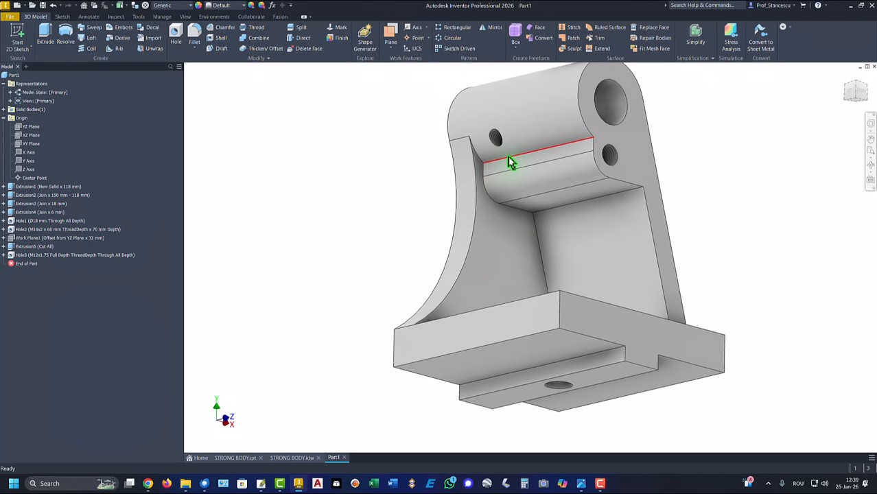
click(510, 161)
click(520, 151)
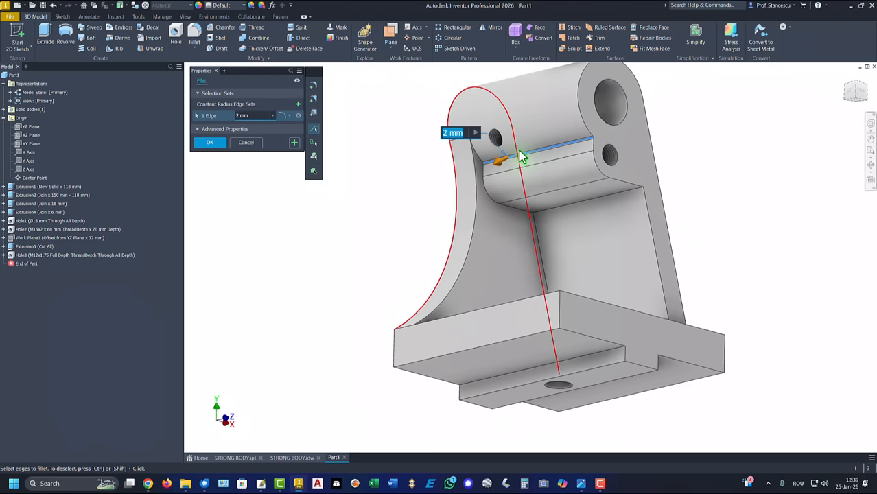
text(6)
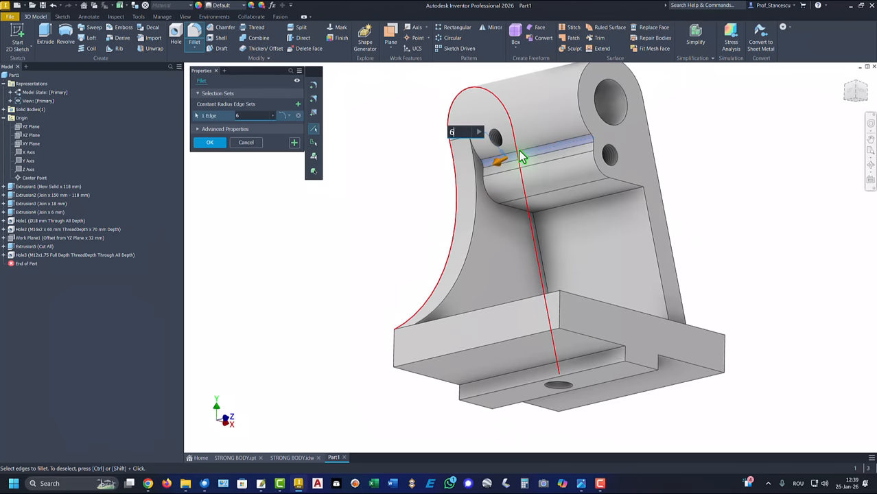
click(566, 214)
Step: Add the edges where the curved back wall and the sloped rib meet the base plate, including the rib's front foot edge, to the 6 mm fillet
shift+middle_drag(569, 217, 576, 343)
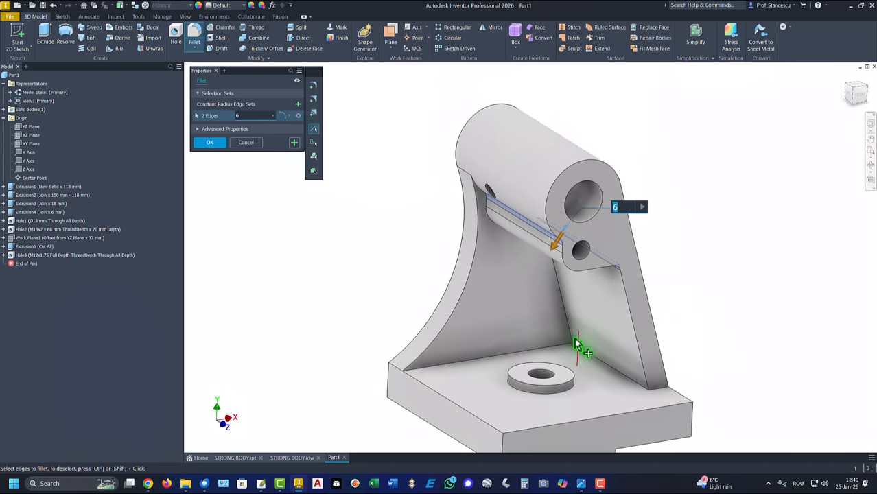
click(597, 366)
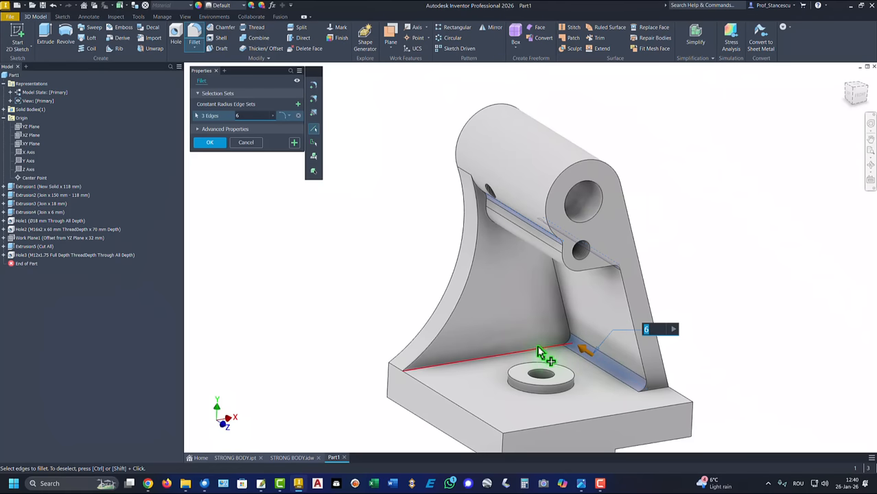
click(543, 350)
shift+middle_drag(616, 400, 657, 384)
click(657, 388)
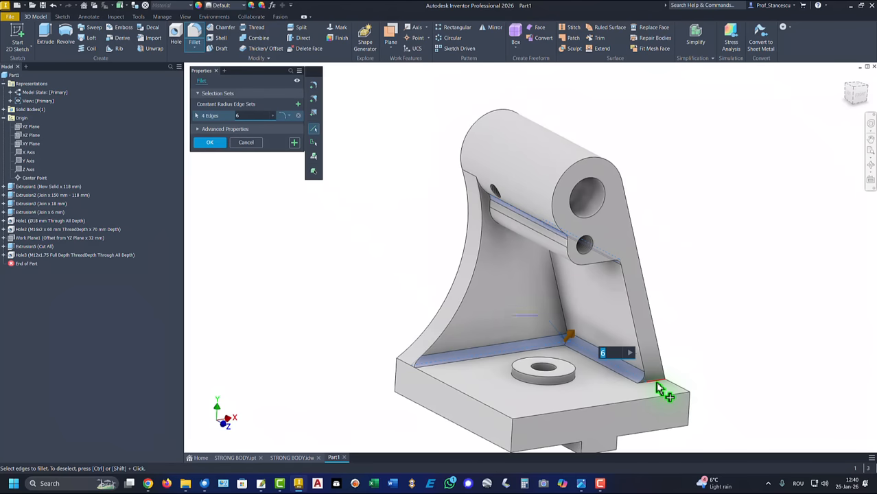
Step: Add the base plate's four vertical corner edges to the 6 mm fillet and apply it, keeping the command ready for another fillet
shift+middle_drag(500, 404, 511, 428)
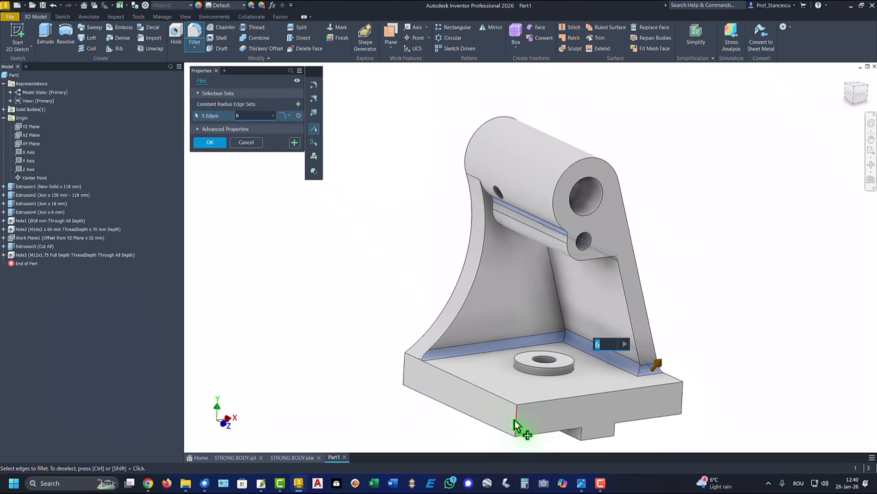
click(516, 426)
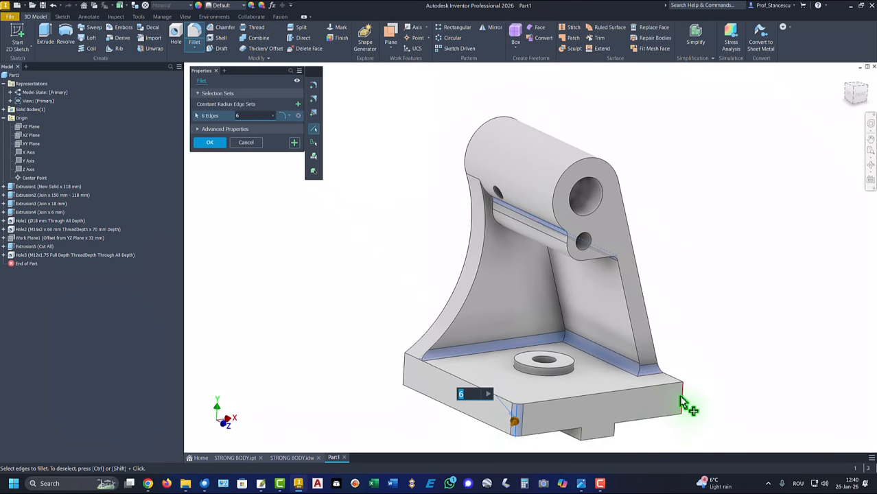
click(688, 406)
shift+middle_drag(525, 415, 348, 249)
click(509, 398)
click(417, 343)
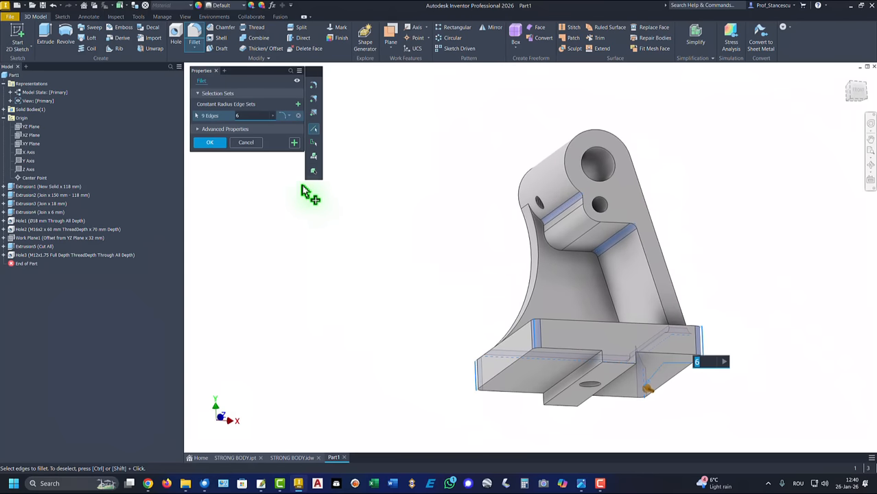
click(294, 144)
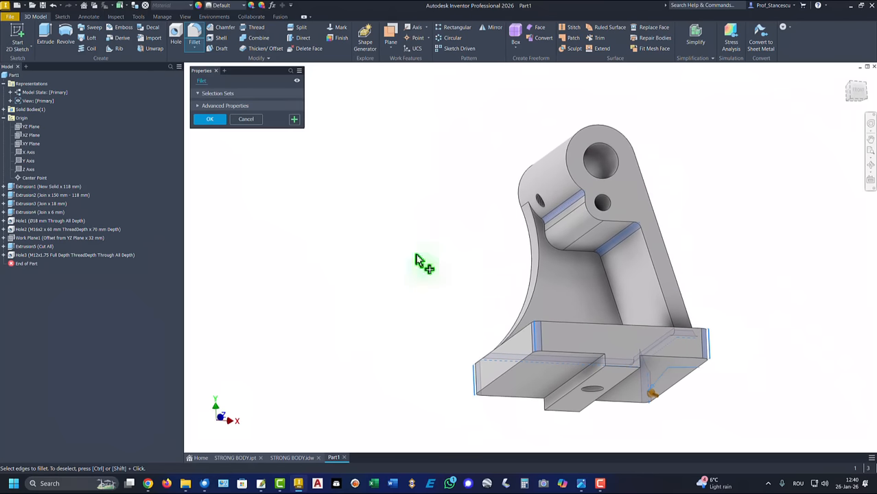
Step: Fillet the inner corner chain between back wall, rib and cylinder, plus the base edge of the round boss, at 6 mm and restore the home view
click(606, 281)
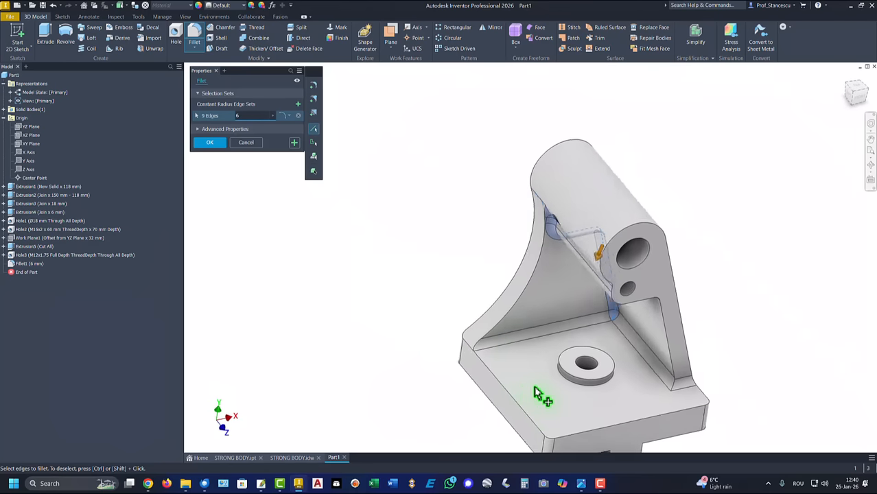
click(597, 374)
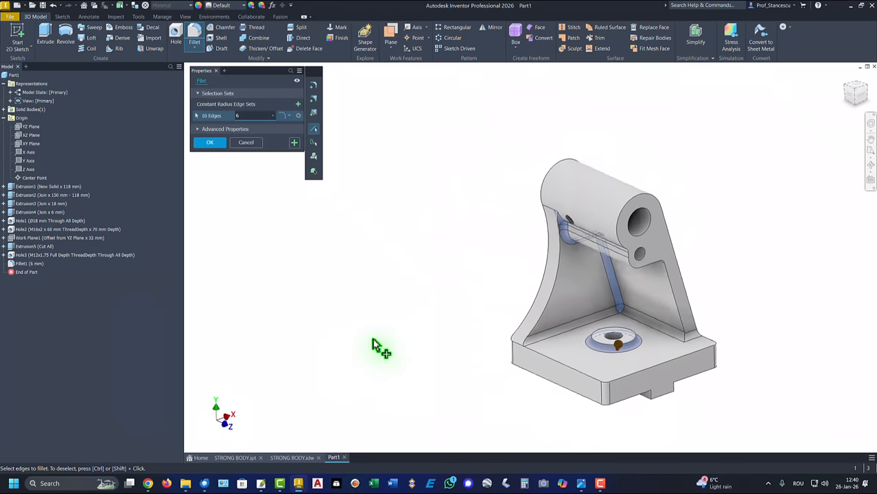
click(210, 143)
key(F6)
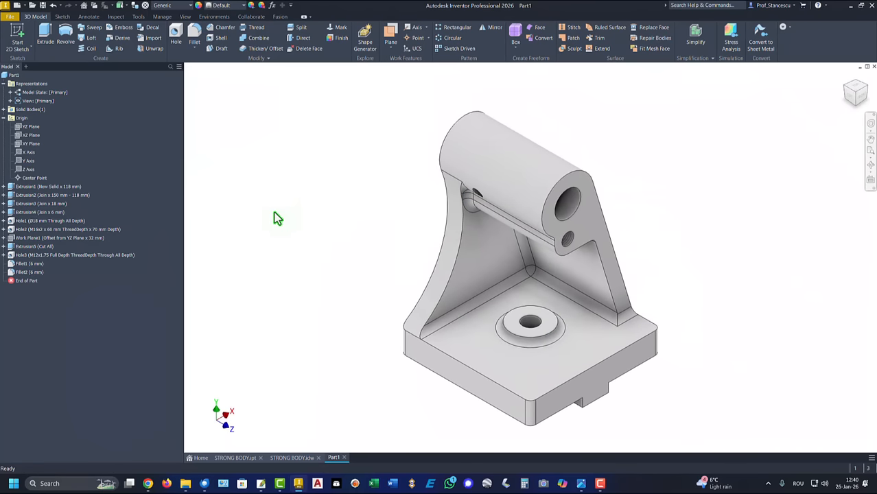
Step: Collapse the Origin and Representations folders and calculate the part's physical properties in its iProperties
click(4, 118)
click(3, 83)
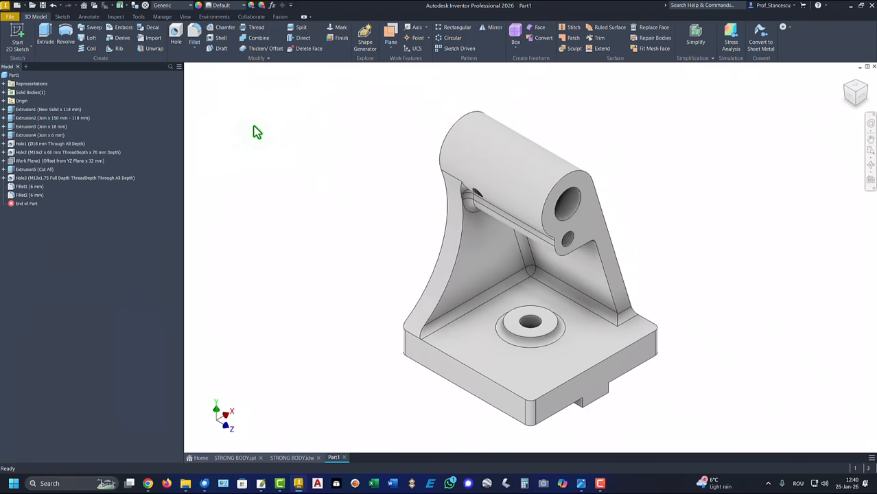
right_click(13, 75)
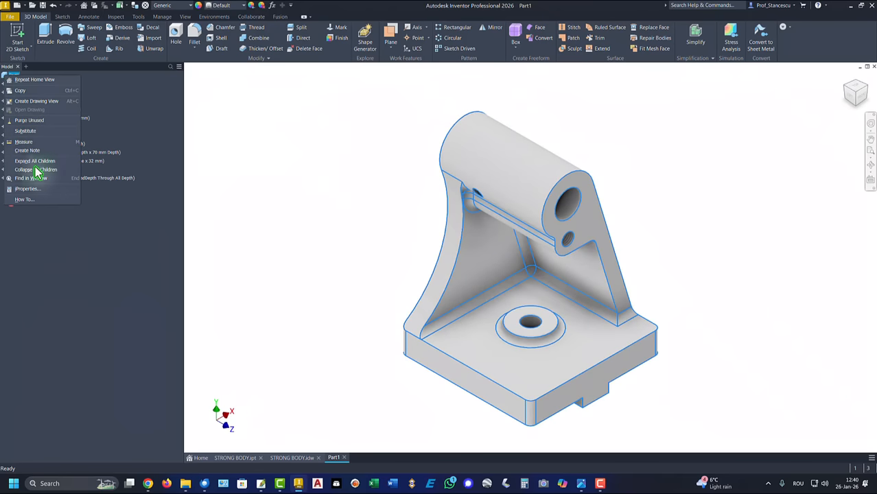
click(28, 188)
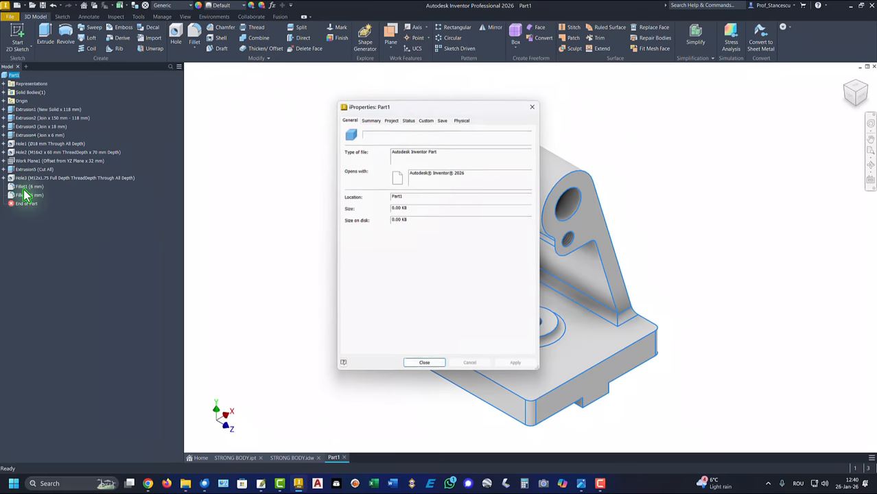
click(462, 121)
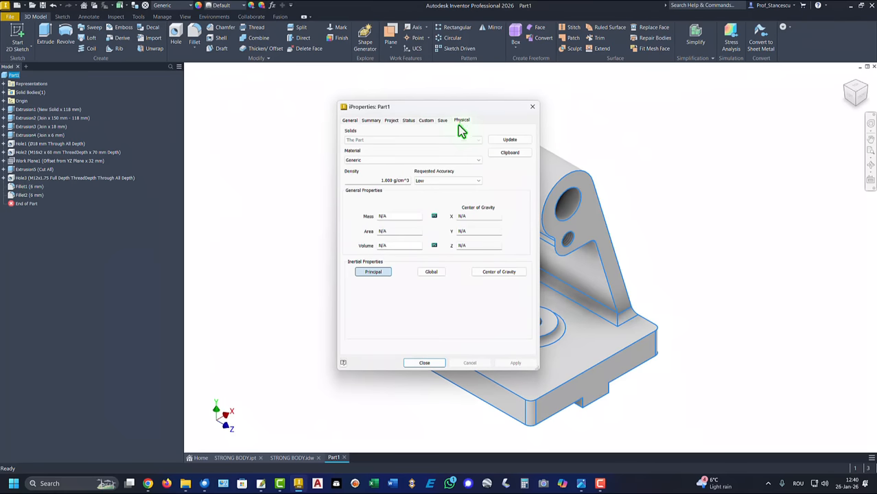
click(510, 141)
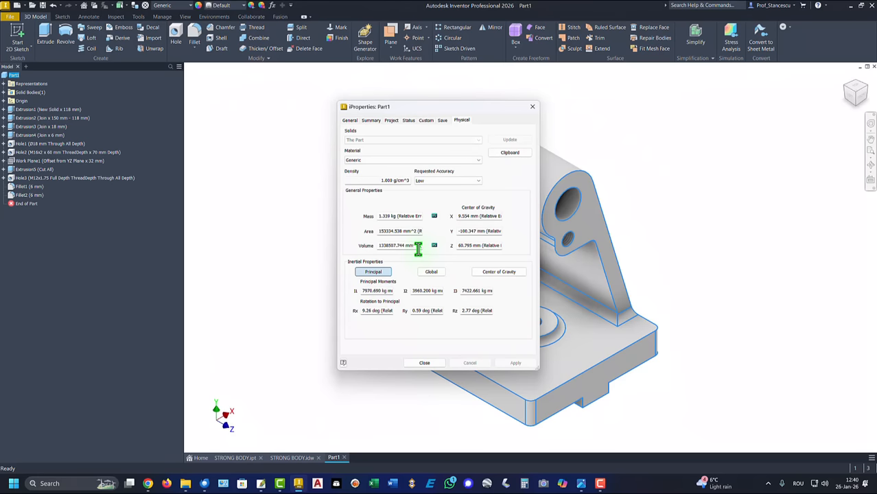
Step: Copy the part's calculated volume including its mm^3 unit and close the iProperties
drag(418, 248, 319, 250)
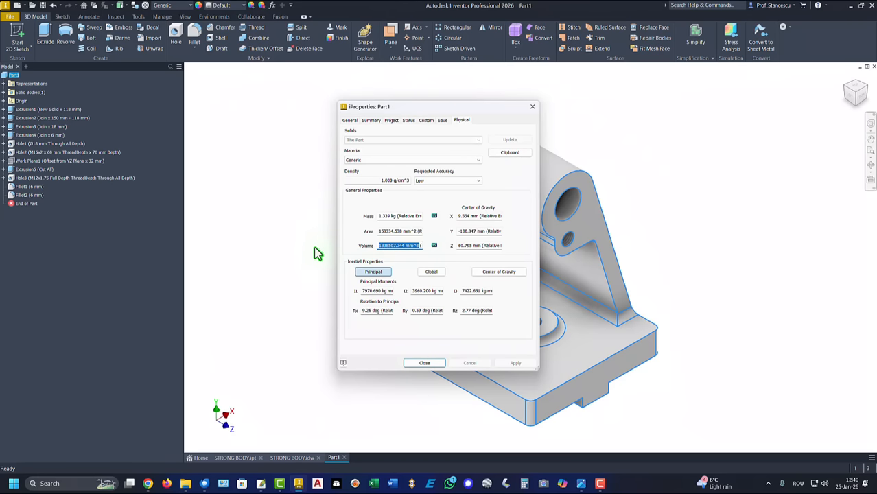
key(ctrl+c)
click(427, 363)
Step: Replace the volume value in the note of STRONG BODY.idw with the copied 1338507.744 mm^3
click(292, 457)
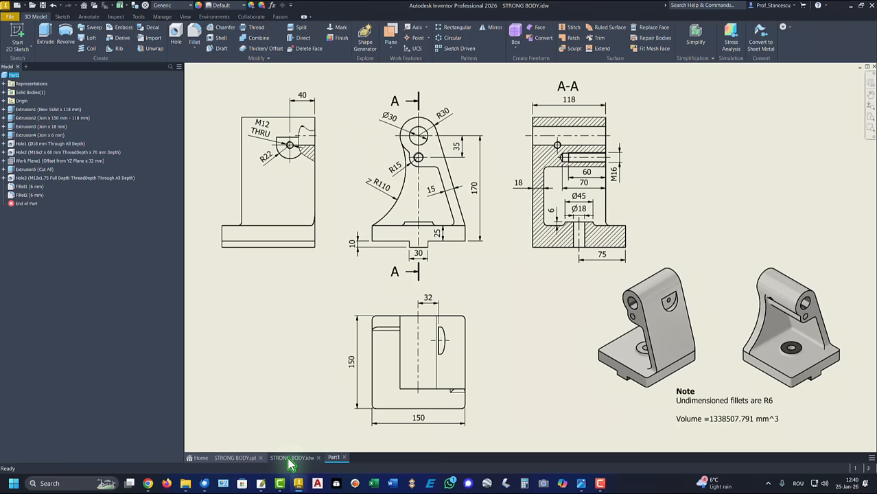
click(713, 419)
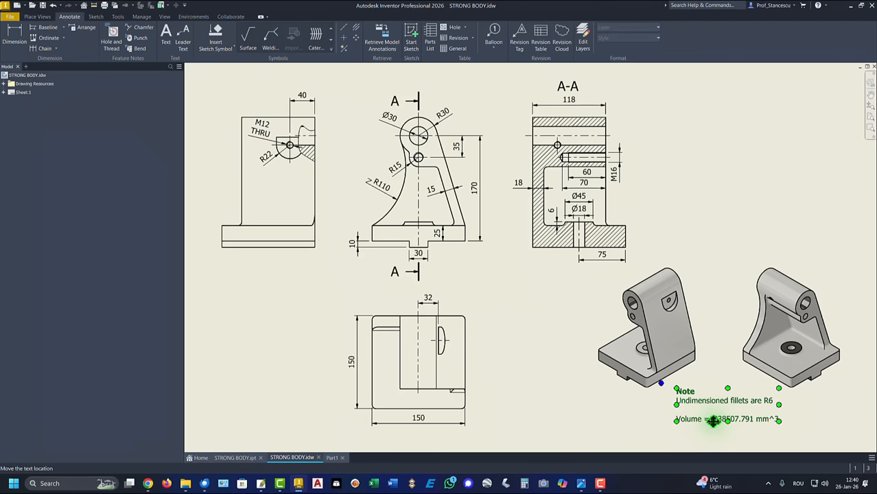
double_click(713, 419)
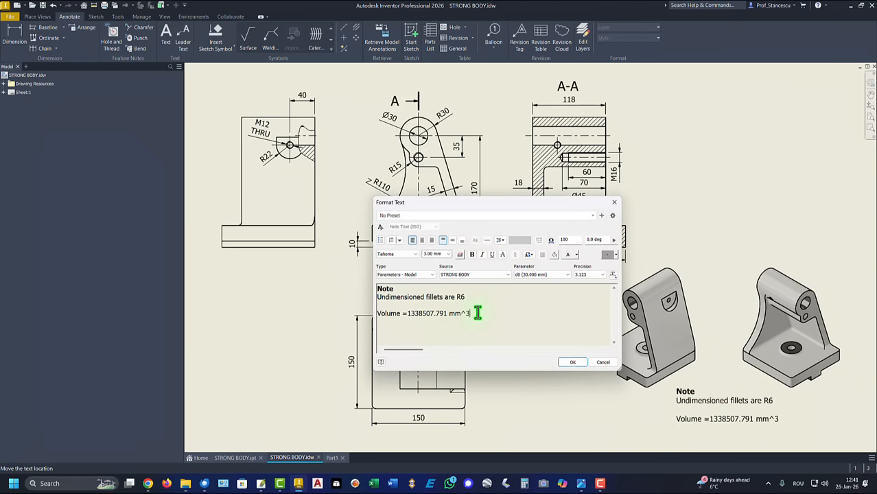
key(Return)
key(ctrl+v)
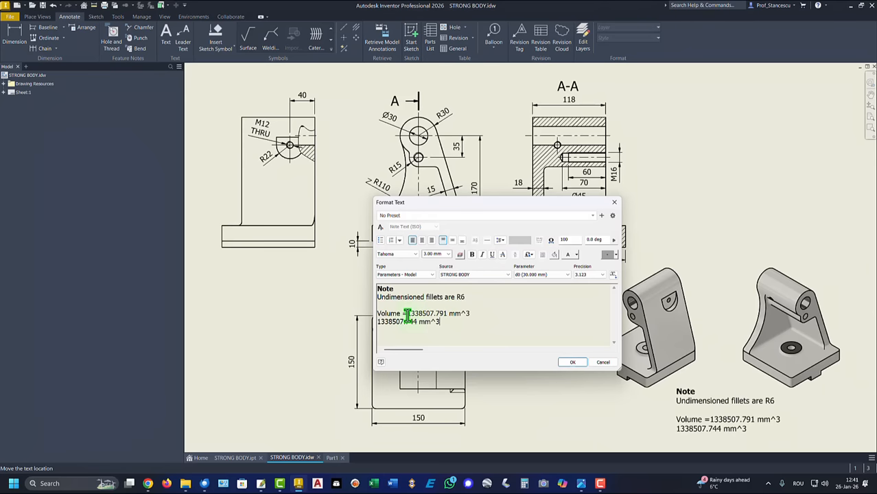
drag(407, 315, 470, 315)
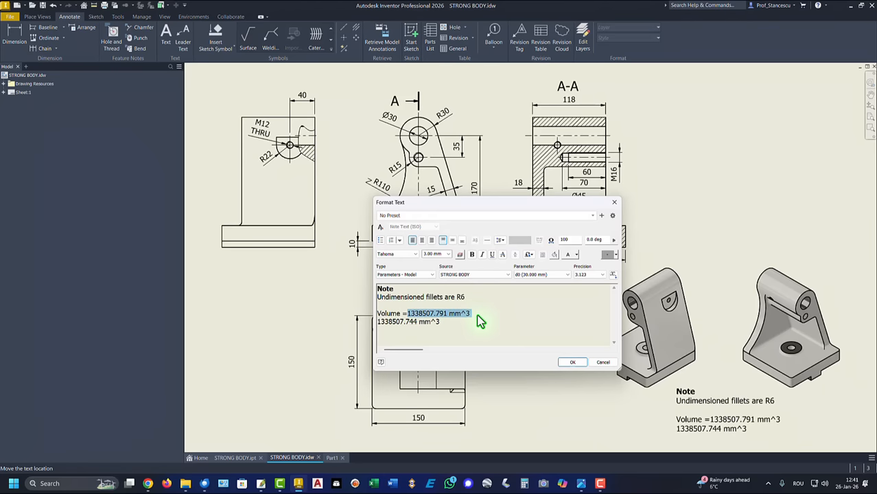
key(Delete)
key(Delete)
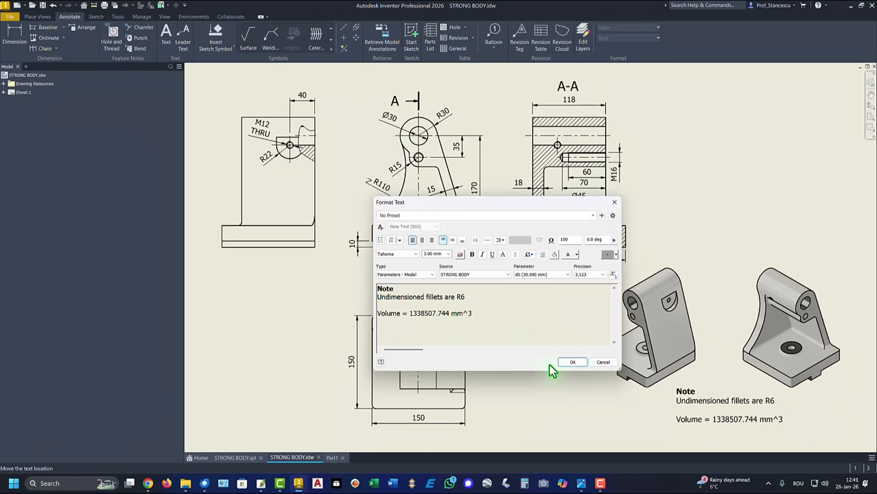
click(571, 362)
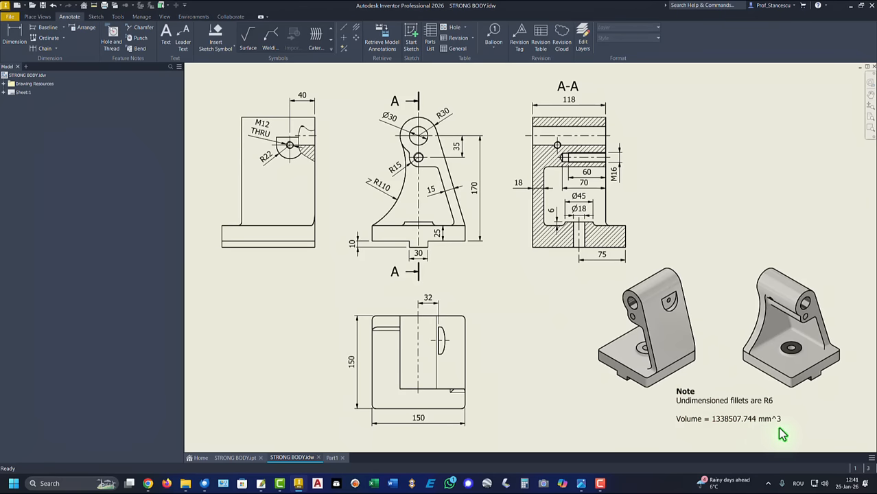
Step: Return to Part1 and assign the Steel, Carbon material to the part
click(331, 457)
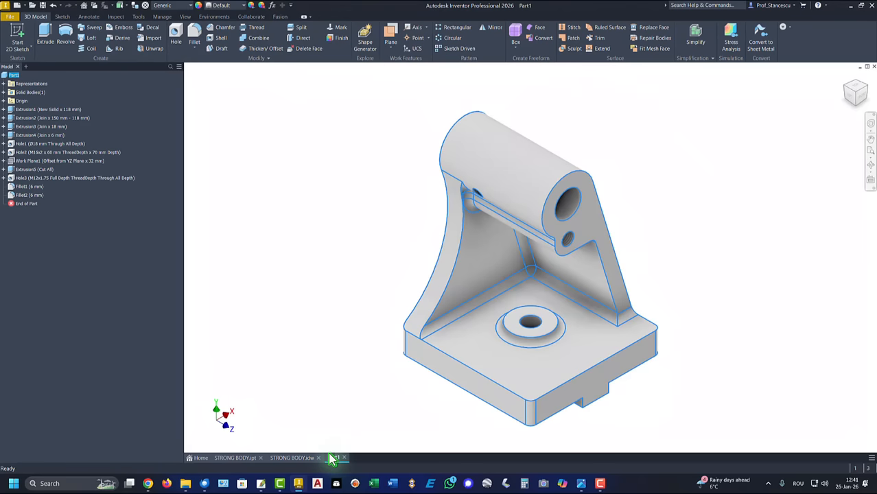
click(169, 7)
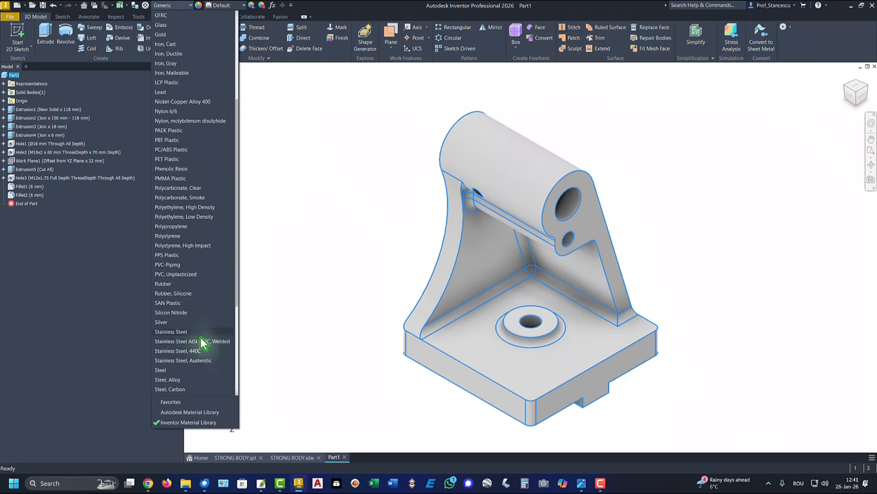
click(176, 389)
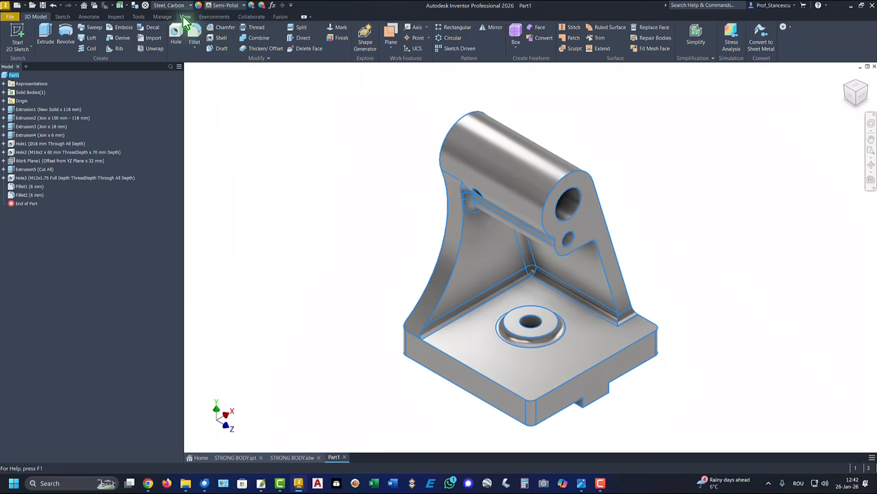
Step: Set the part's appearance to Steel - Cast and change its material to Steel, Cast
click(229, 7)
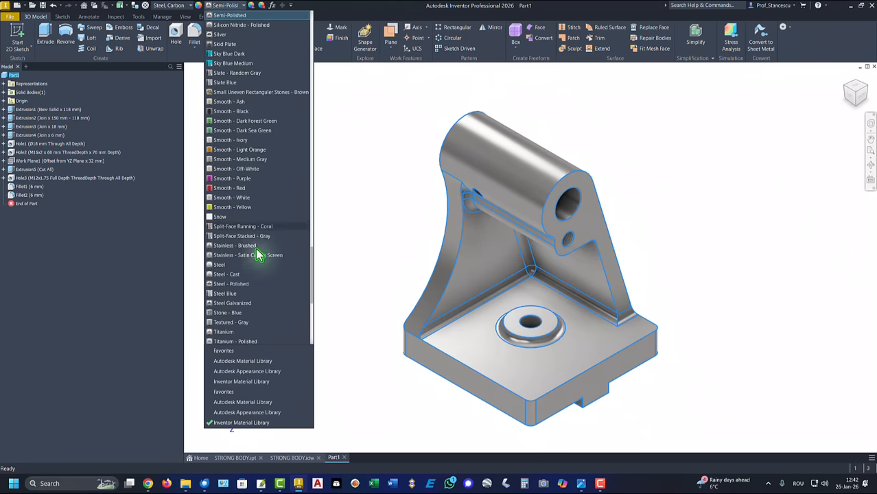
click(226, 274)
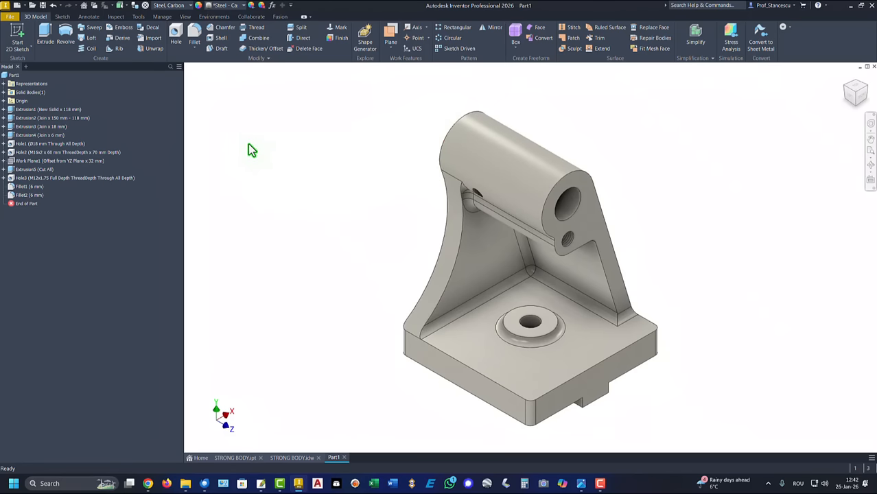
click(180, 5)
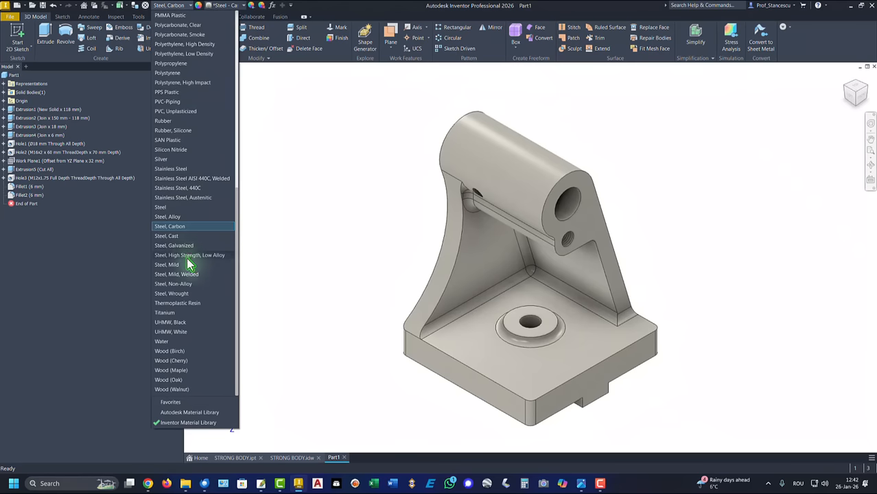
click(166, 236)
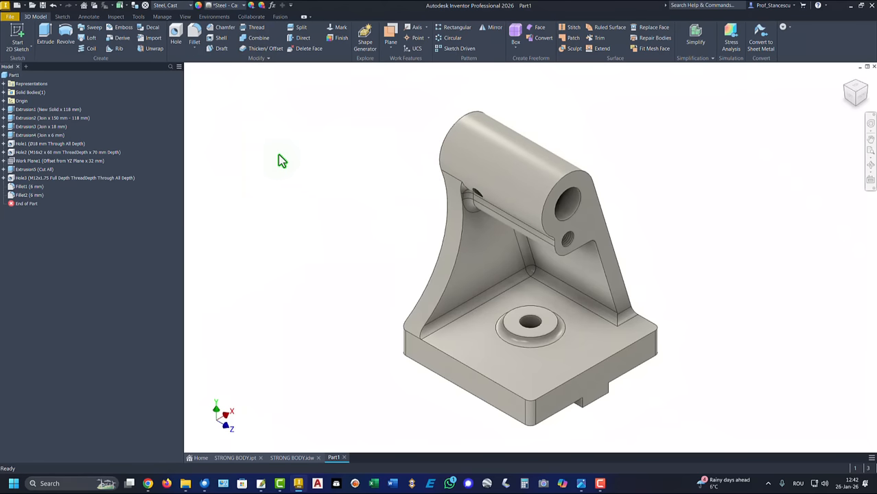
Step: Display the part in the Shaded visual style with Default Lights lighting, and stop the save reminder from showing again
click(186, 18)
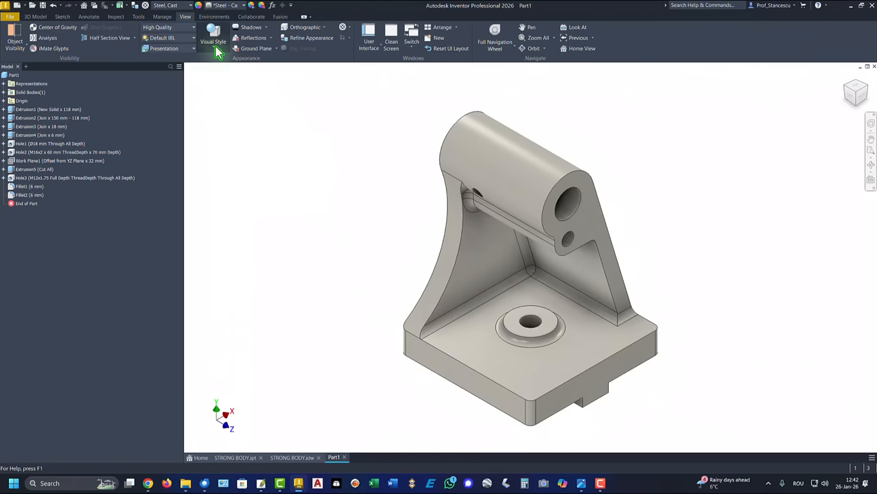
click(212, 42)
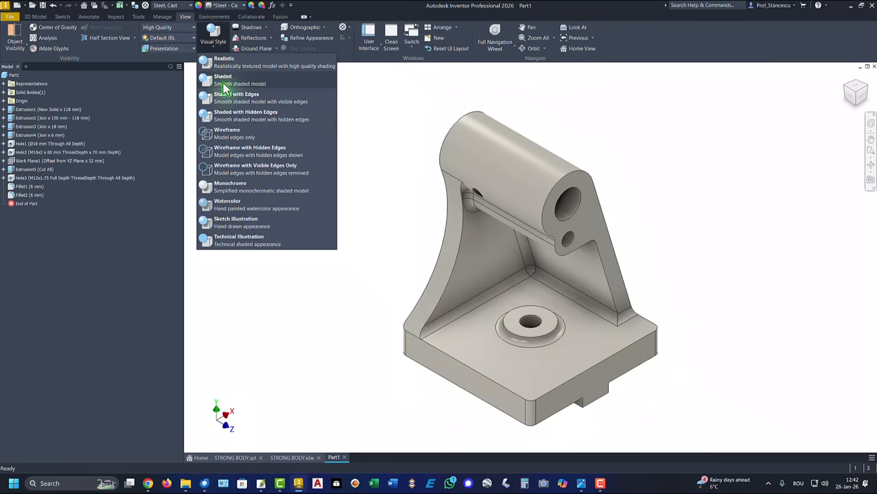
click(226, 84)
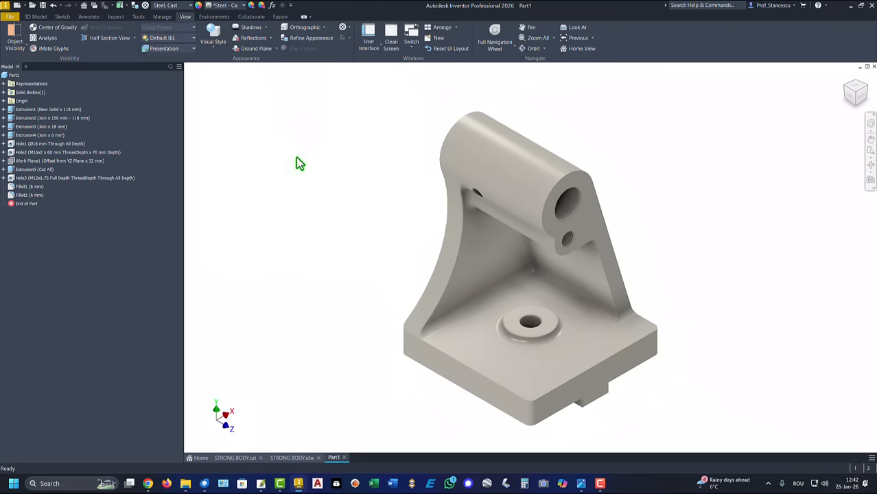
click(170, 39)
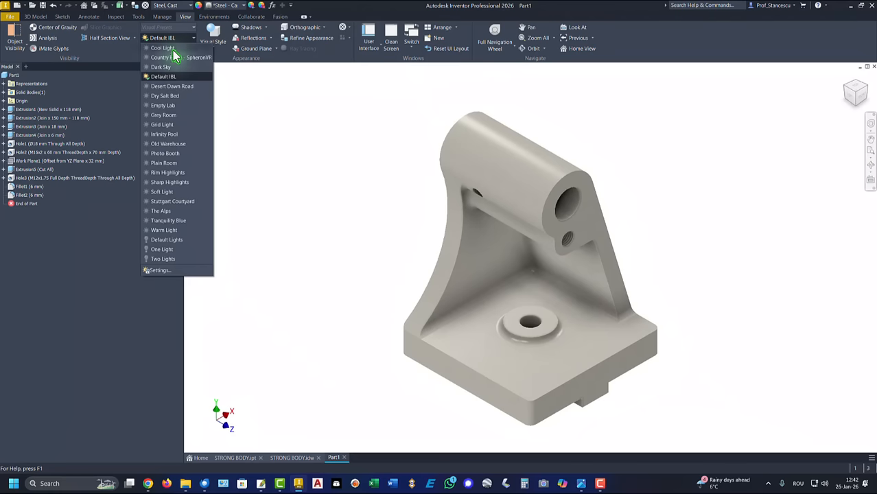
click(165, 242)
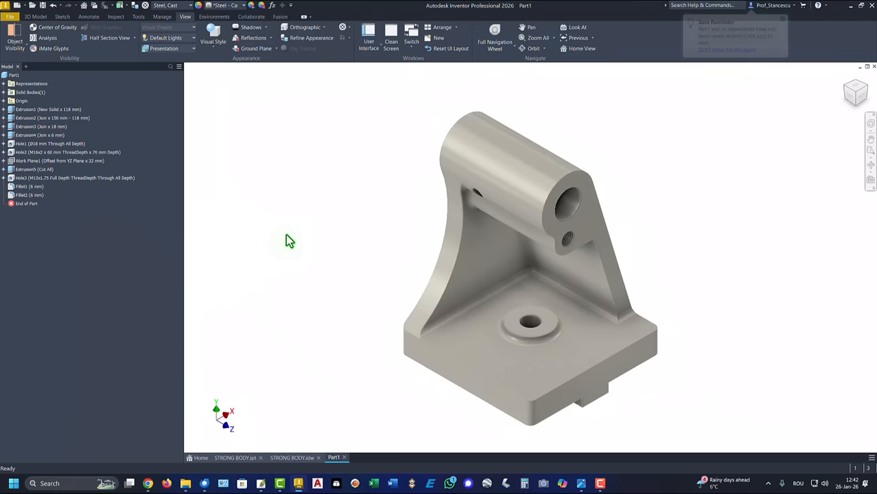
click(719, 50)
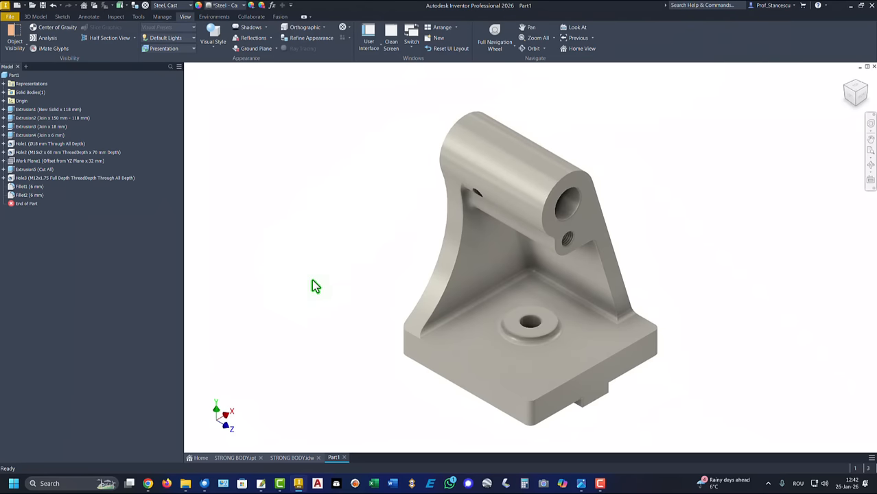
Step: Apply the Steel - Polished appearance to the boss's top face, the base's underside faces, the tongue's side faces and the bracket's front end face
click(537, 318)
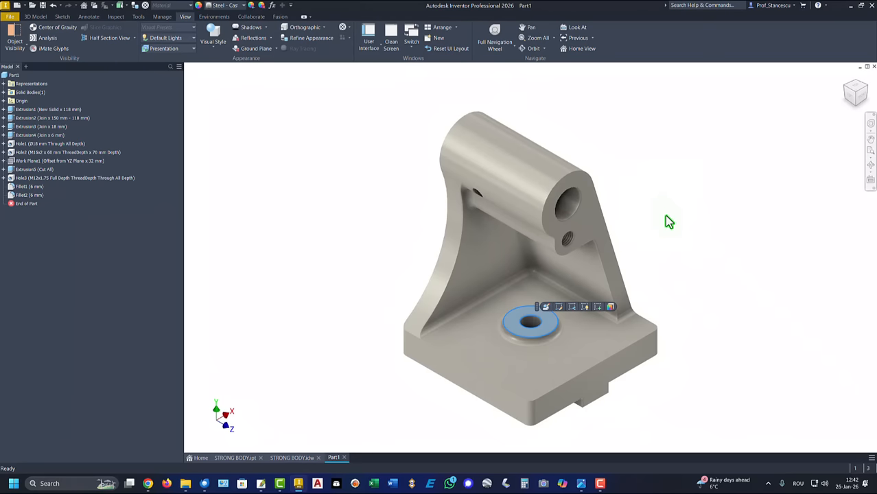
shift+middle_drag(702, 298, 470, 345)
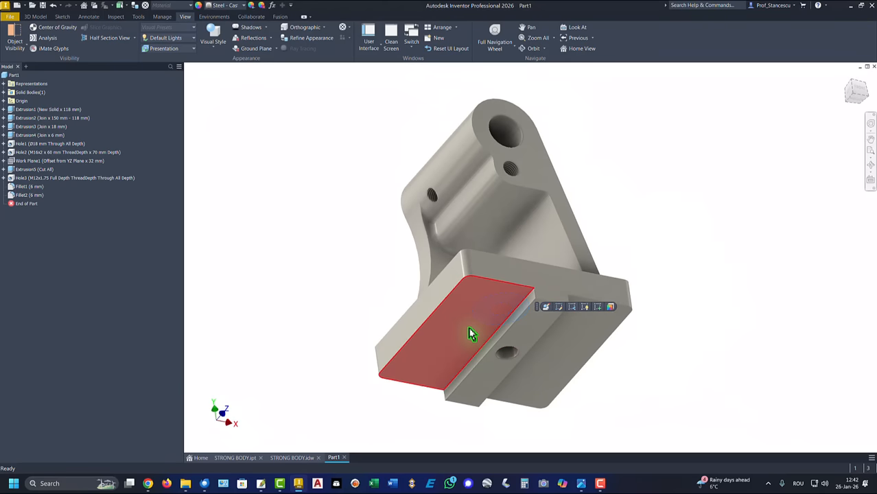
click(471, 334)
ctrl+click(571, 359)
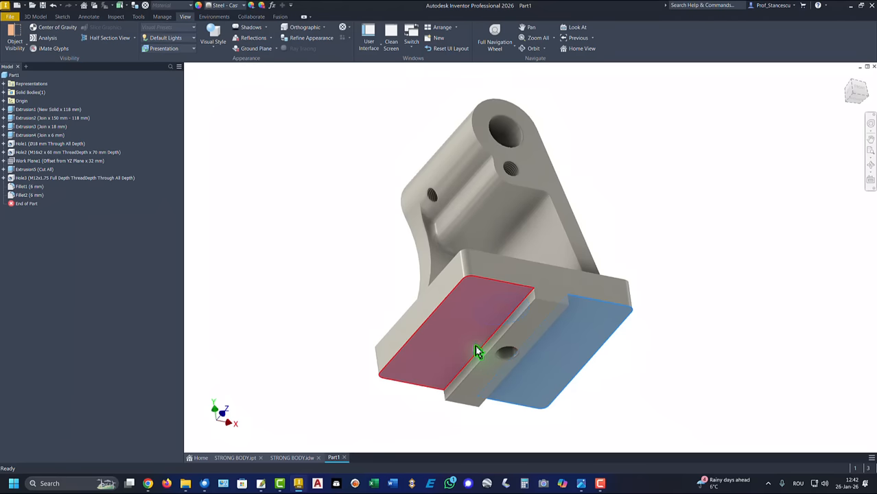
scroll(478, 351, up, 3)
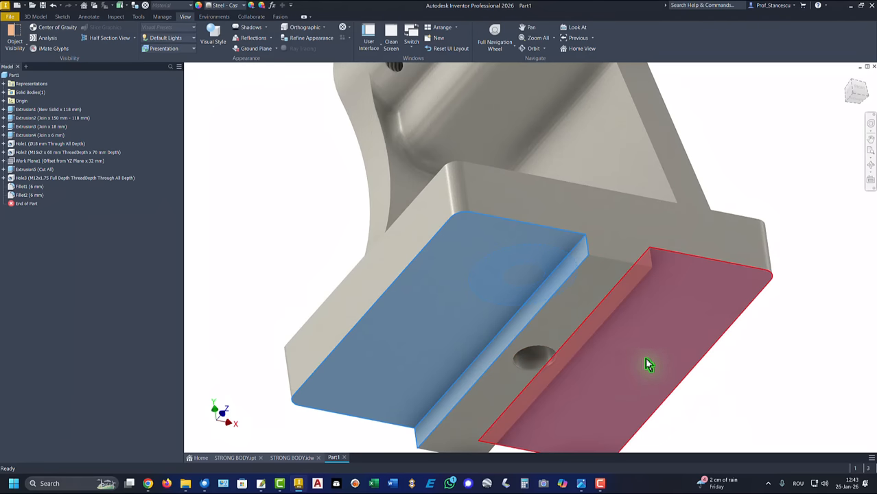
shift+middle_drag(631, 364, 656, 367)
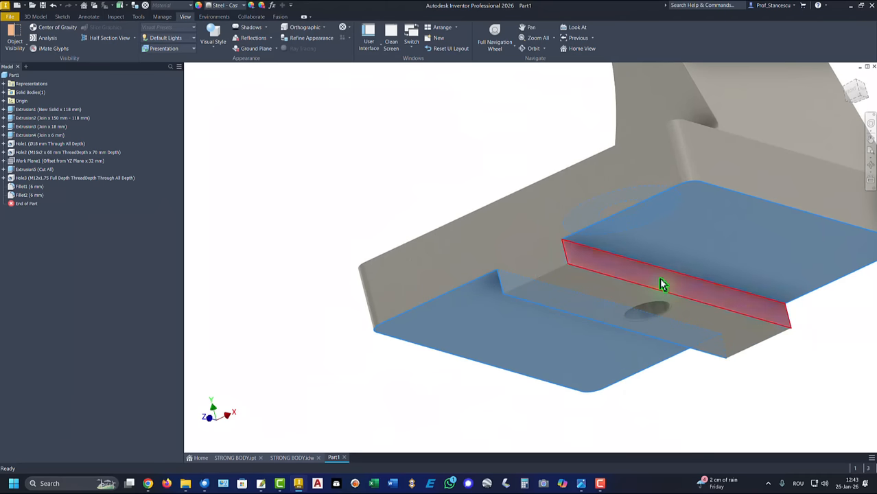
shift+middle_drag(325, 337, 348, 167)
shift+middle_drag(357, 180, 618, 193)
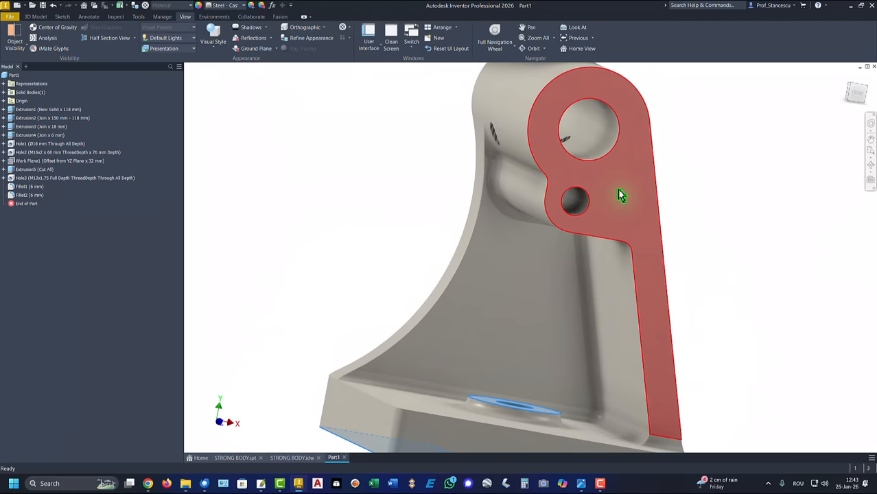
click(620, 196)
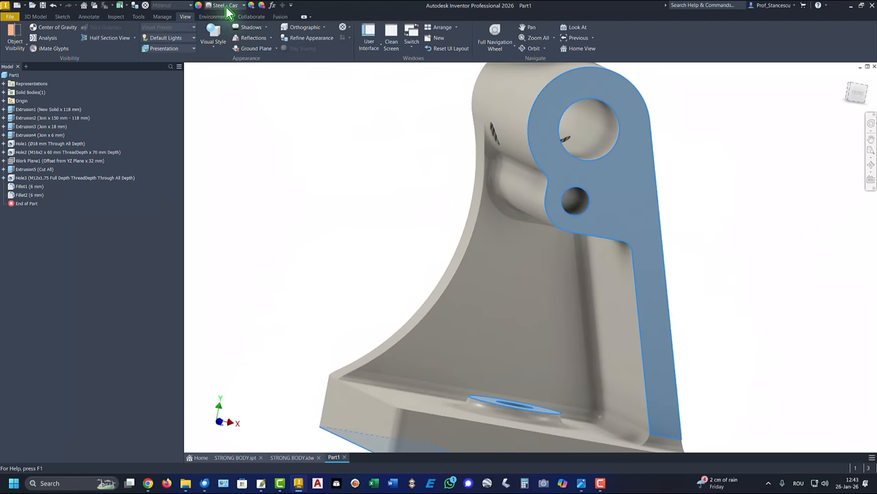
click(226, 5)
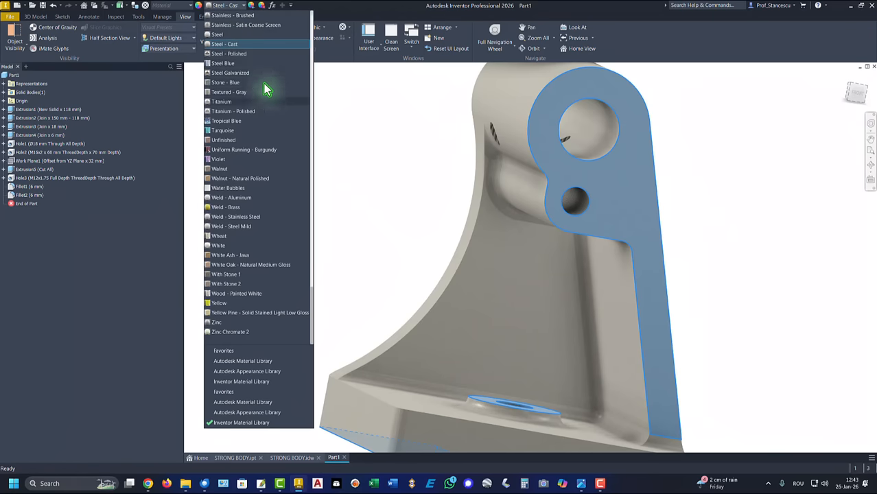
click(233, 54)
key(F6)
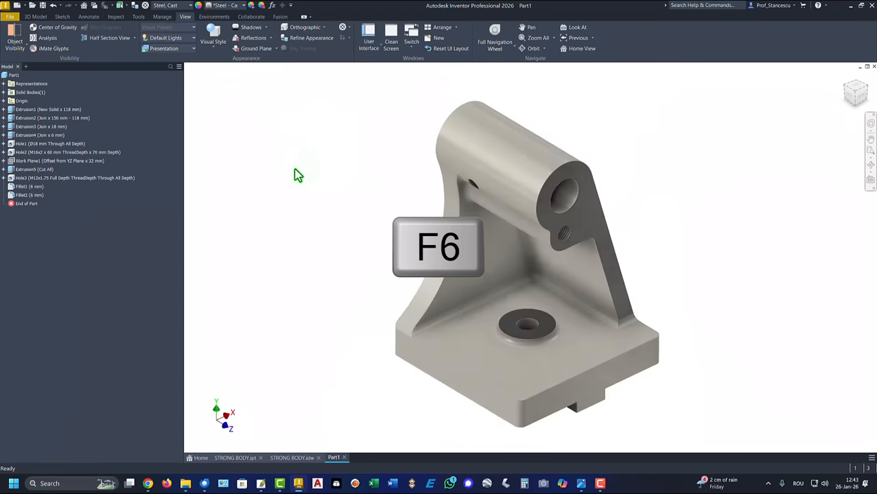